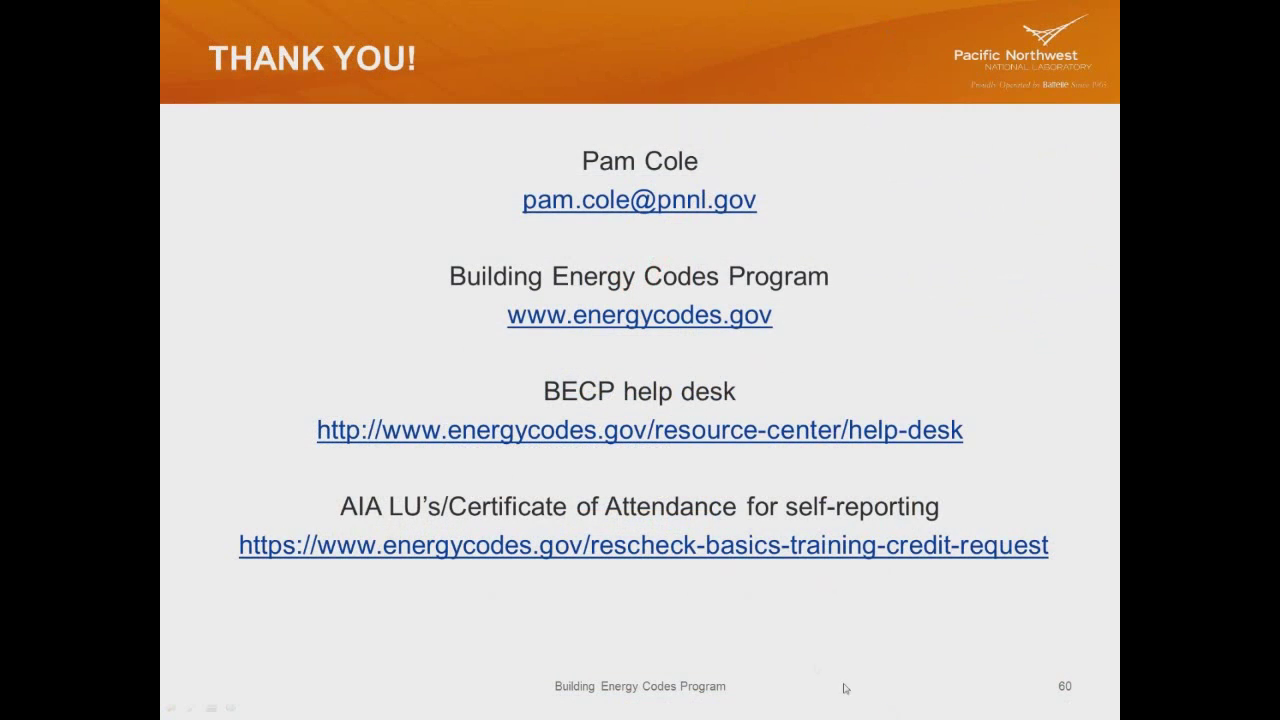
Step: Exit both finished slide shows and switch to REScheck
click(834, 677)
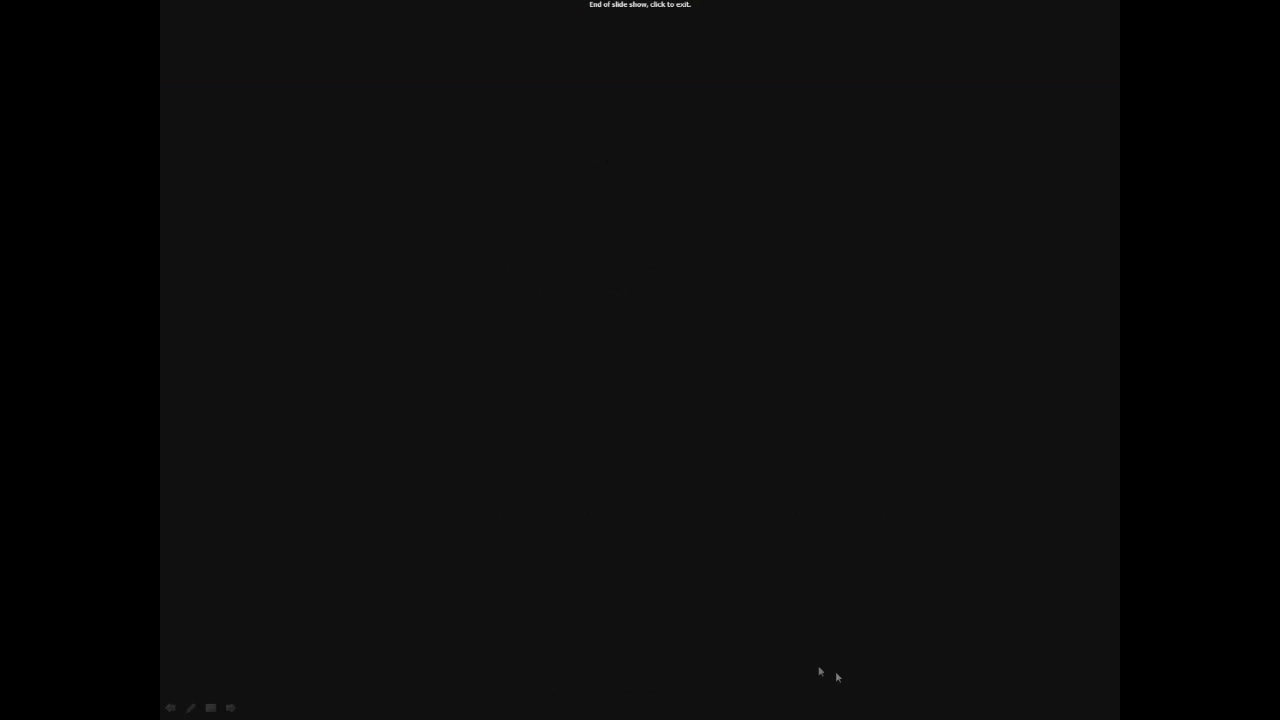
click(748, 559)
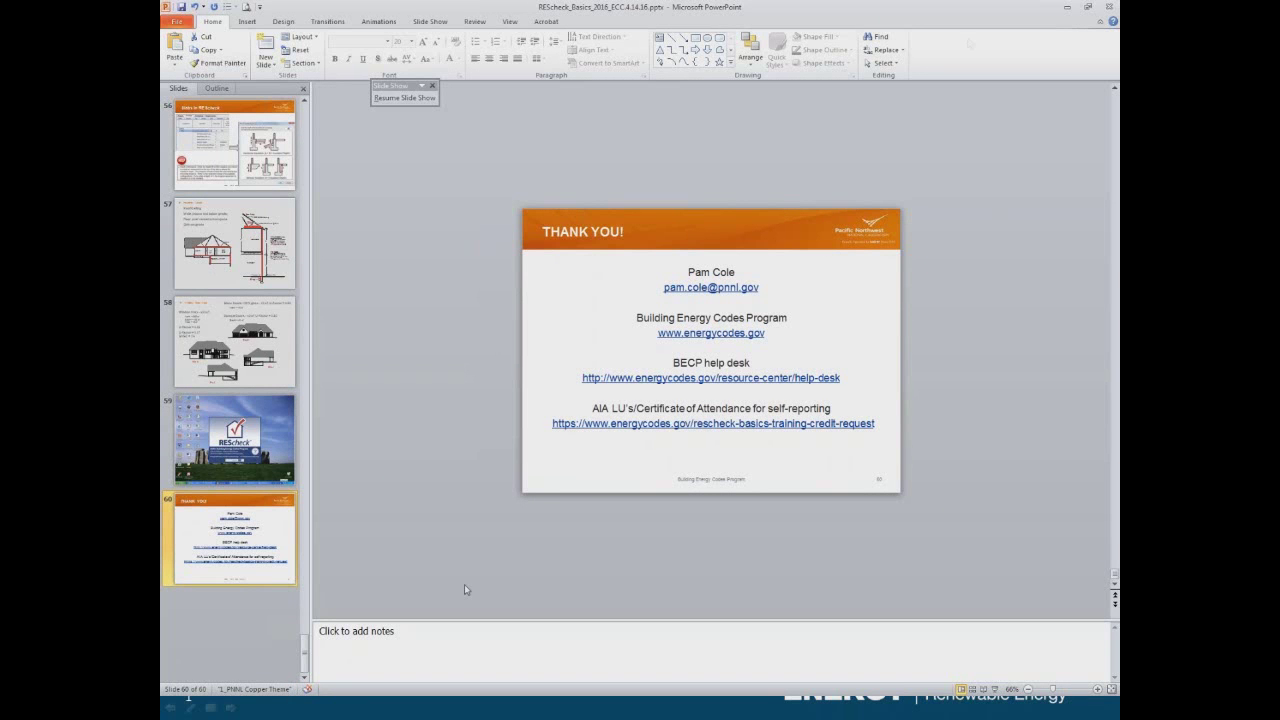
click(603, 712)
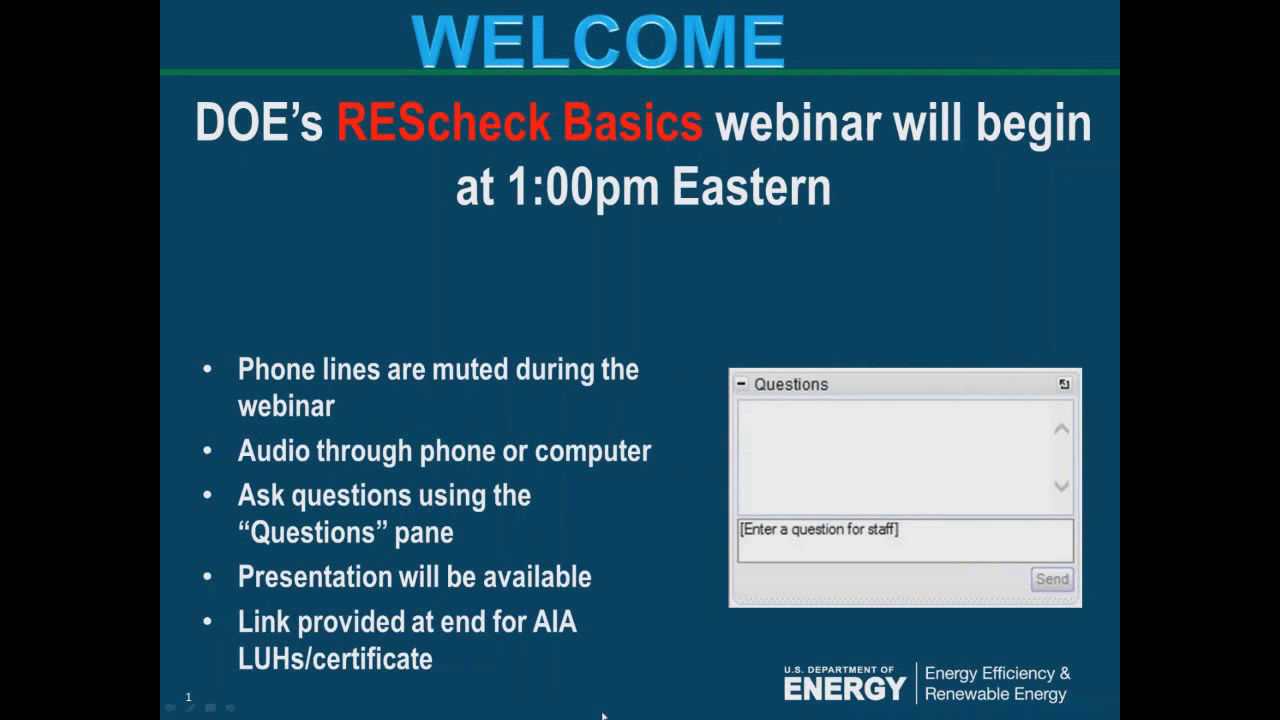
key(space)
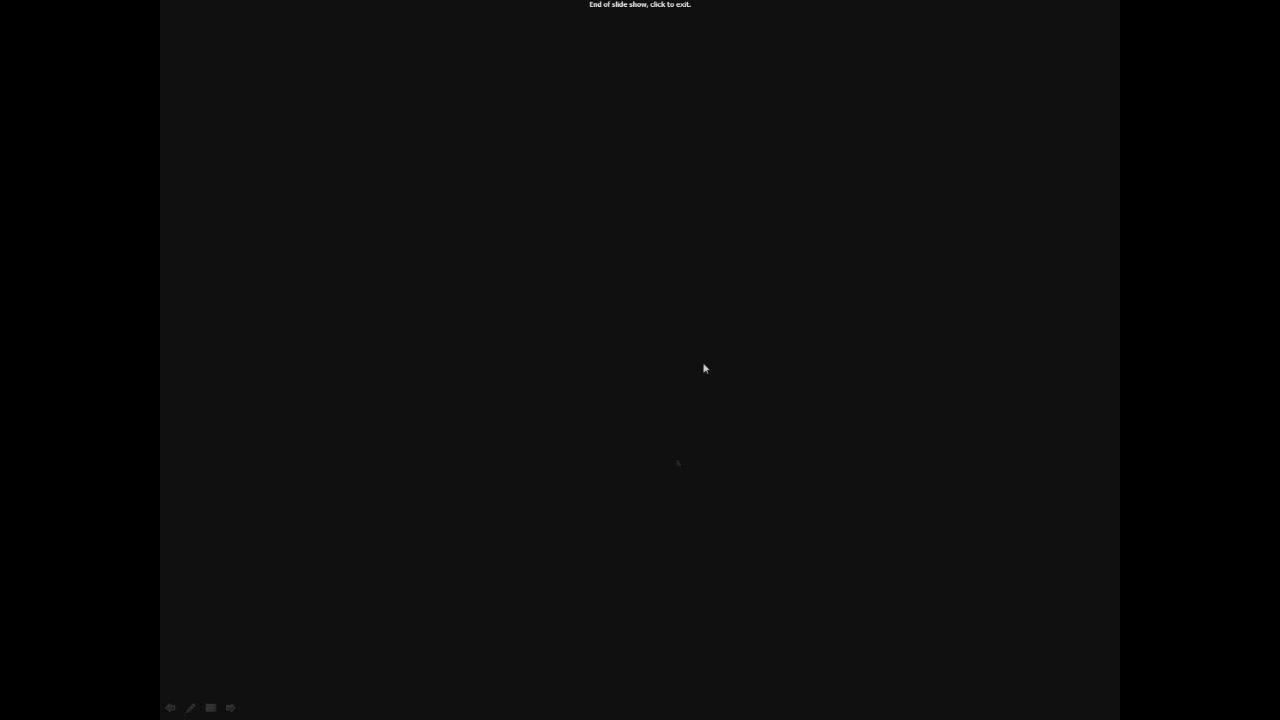
click(740, 692)
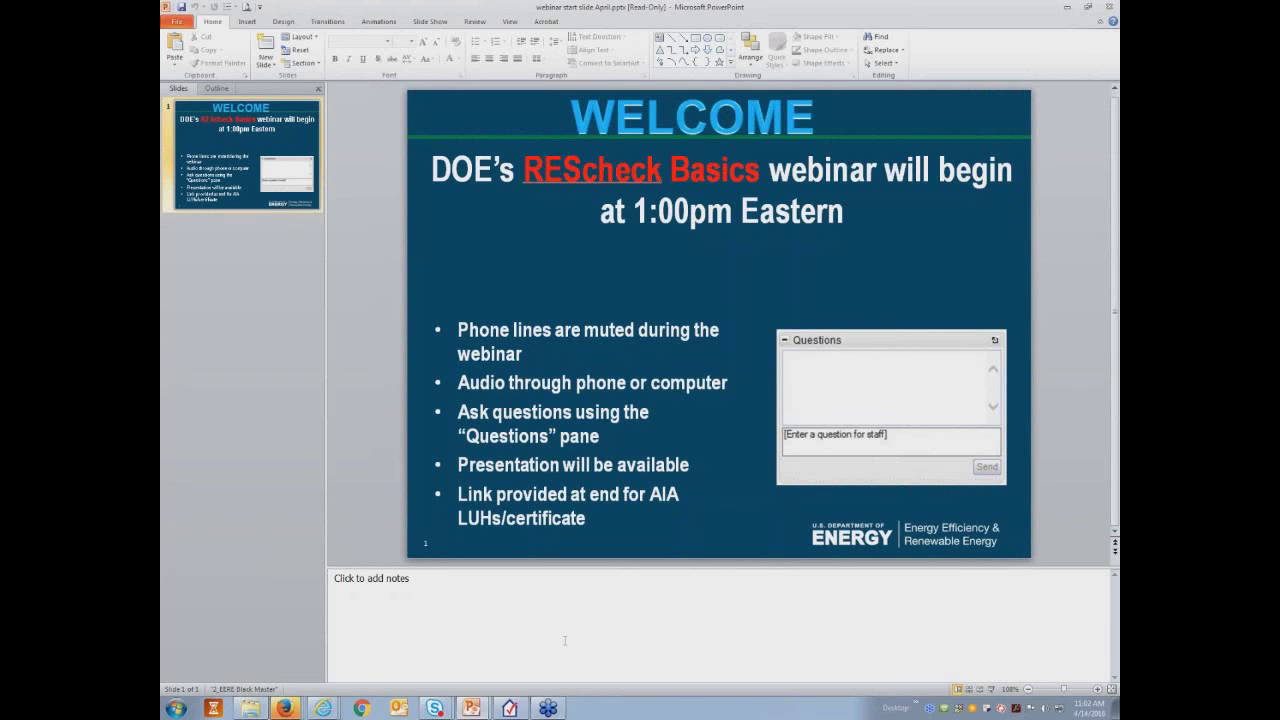
click(509, 708)
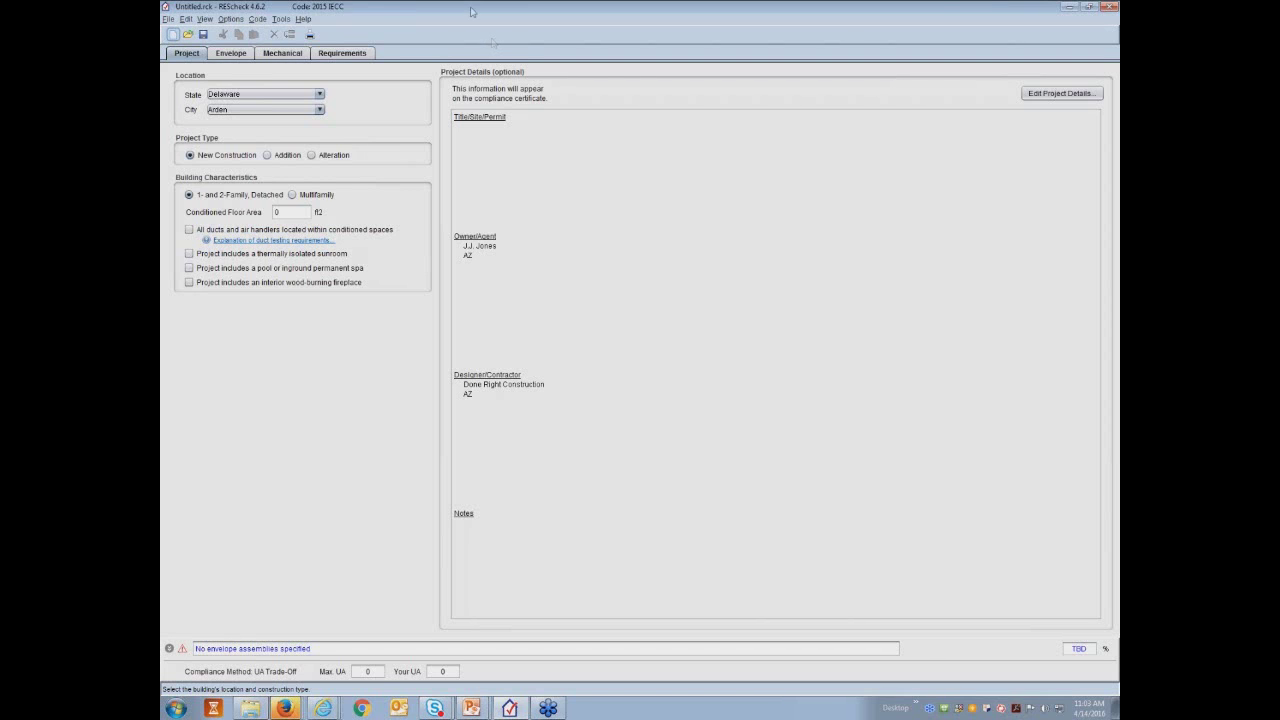
Step: Open the email form for the compliance certificate, inspection checklist and panel certificate, marked as submitted for approval, and cancel without sending
click(170, 19)
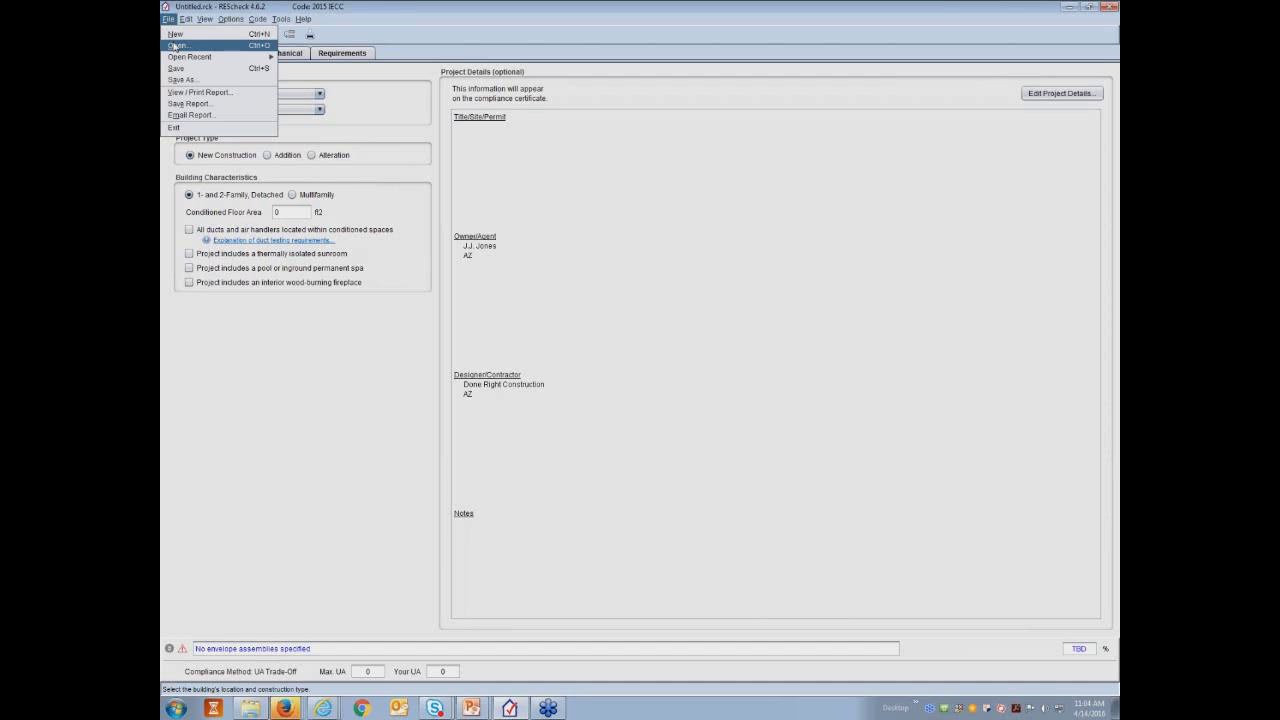
mouse_move(176, 60)
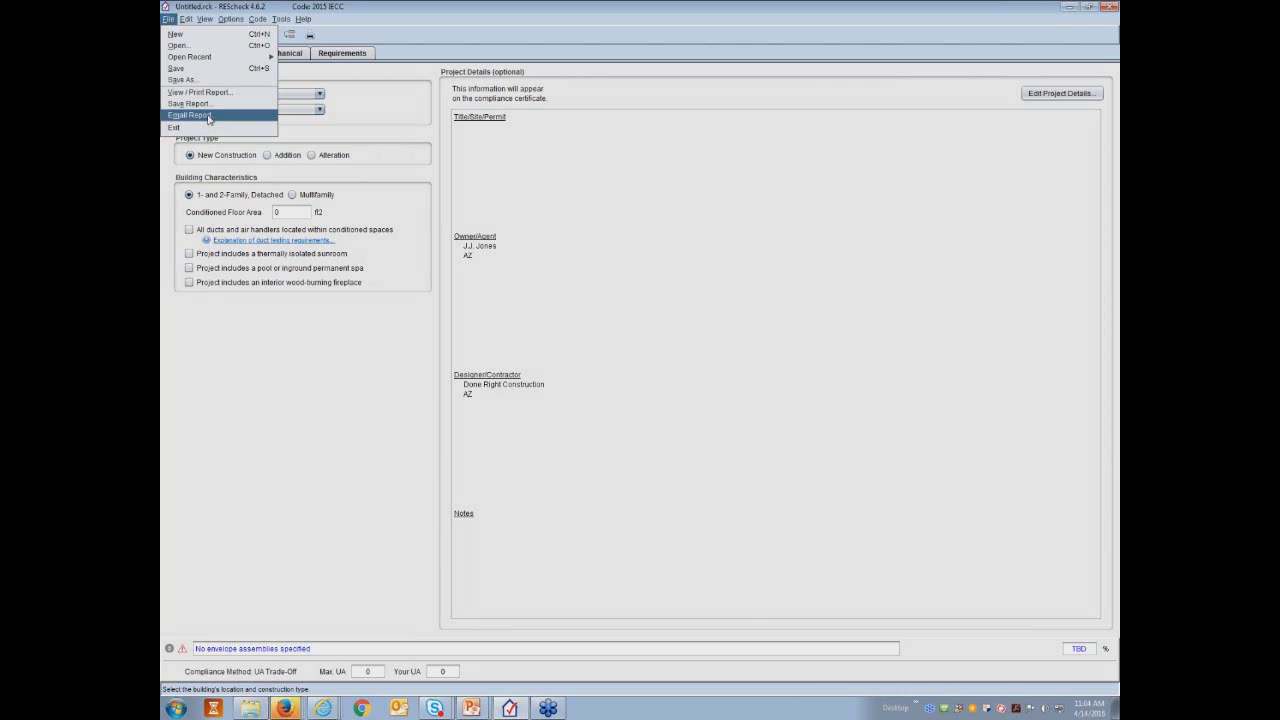
click(209, 118)
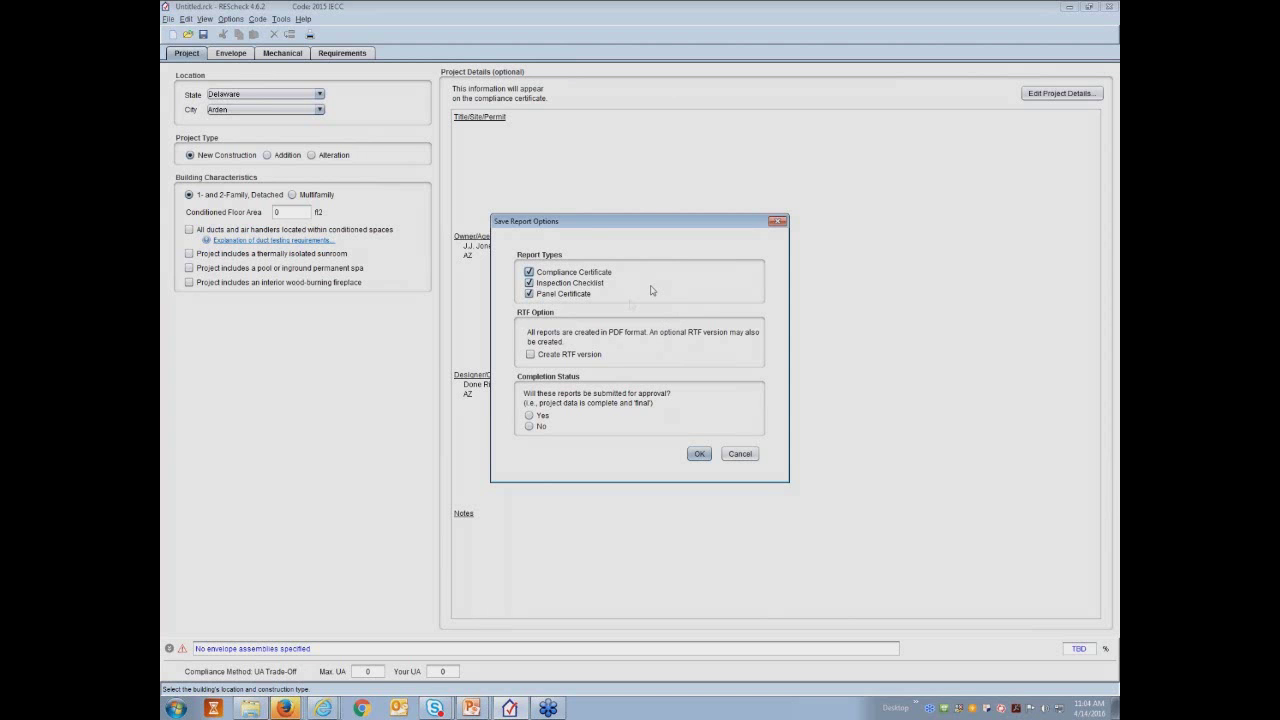
click(529, 294)
click(529, 294)
click(533, 417)
click(699, 454)
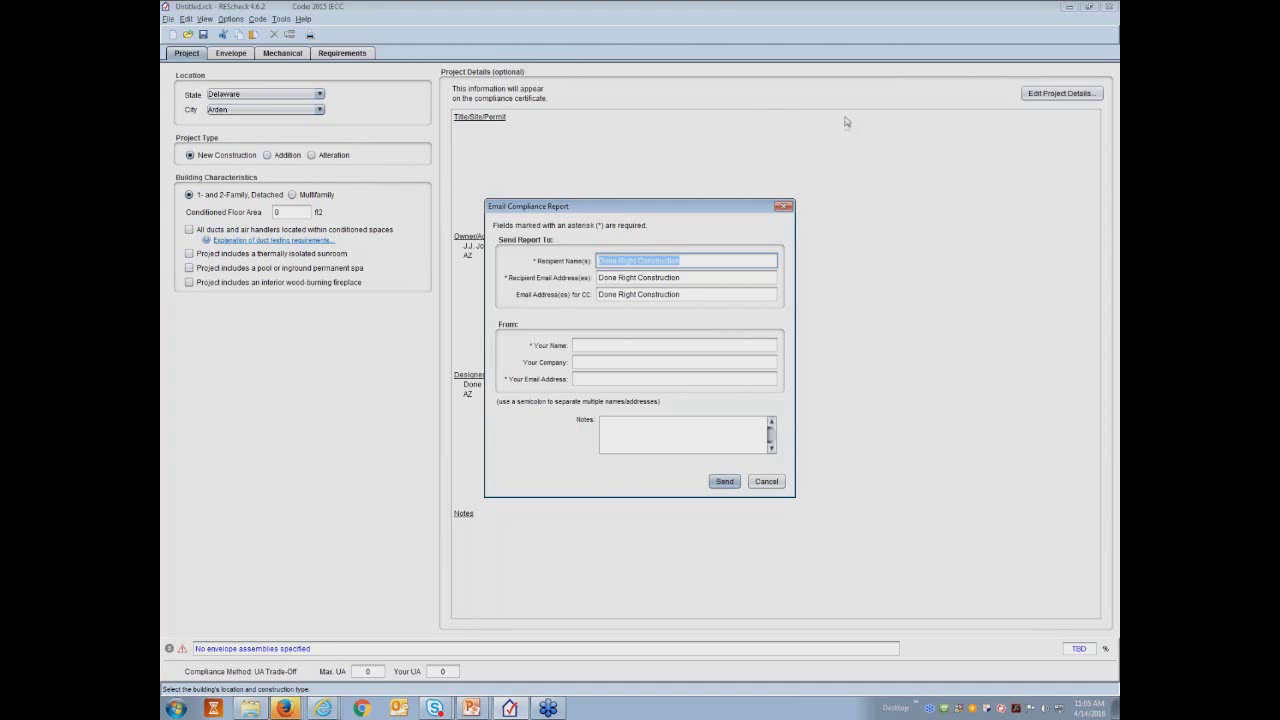
click(778, 482)
Step: Display the building's envelope assembly table
click(187, 20)
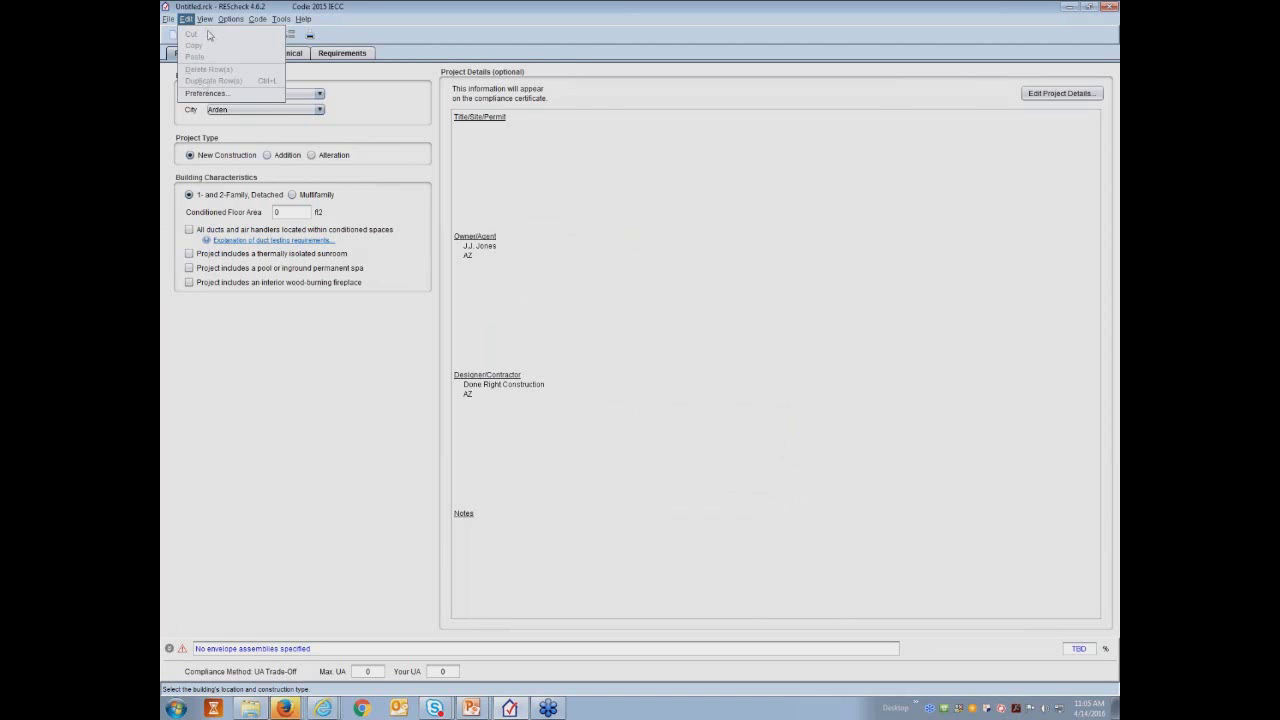
click(396, 100)
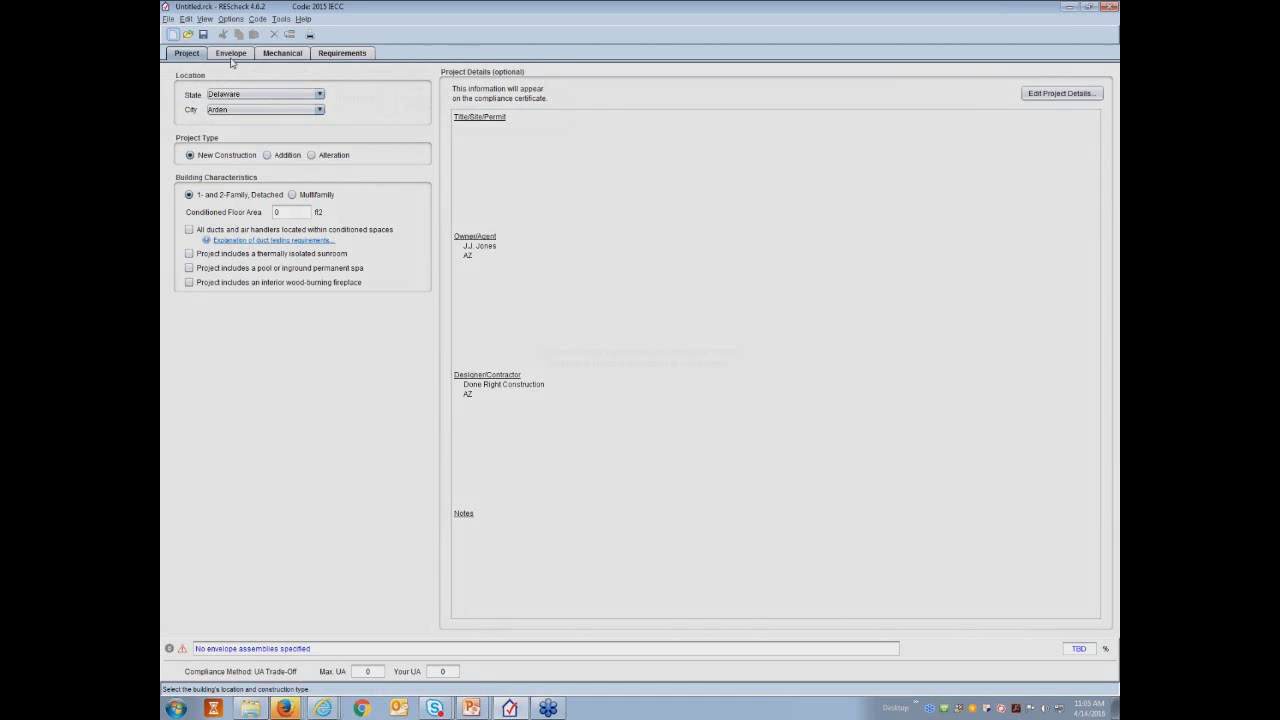
click(231, 57)
click(186, 19)
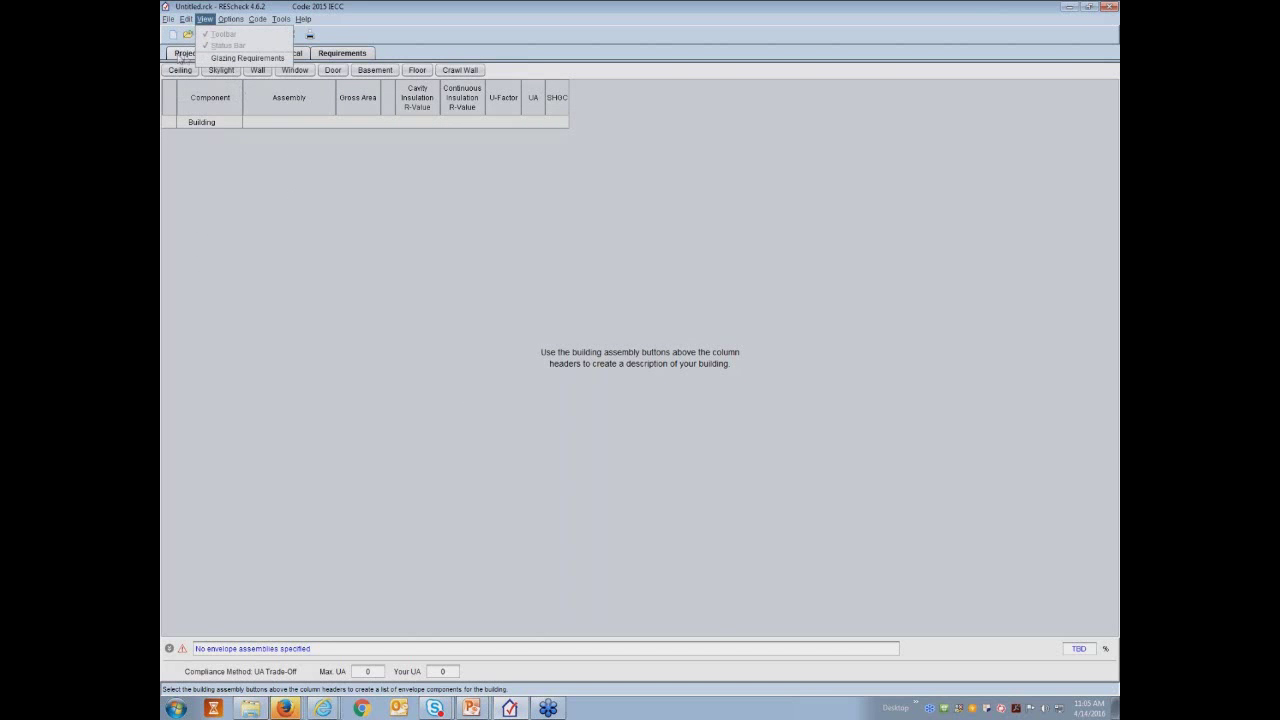
click(178, 56)
Step: In the preferences, enable default new-project settings with 2015 IECC, Arizona and Tucson, and review the applicant and report defaults
click(187, 19)
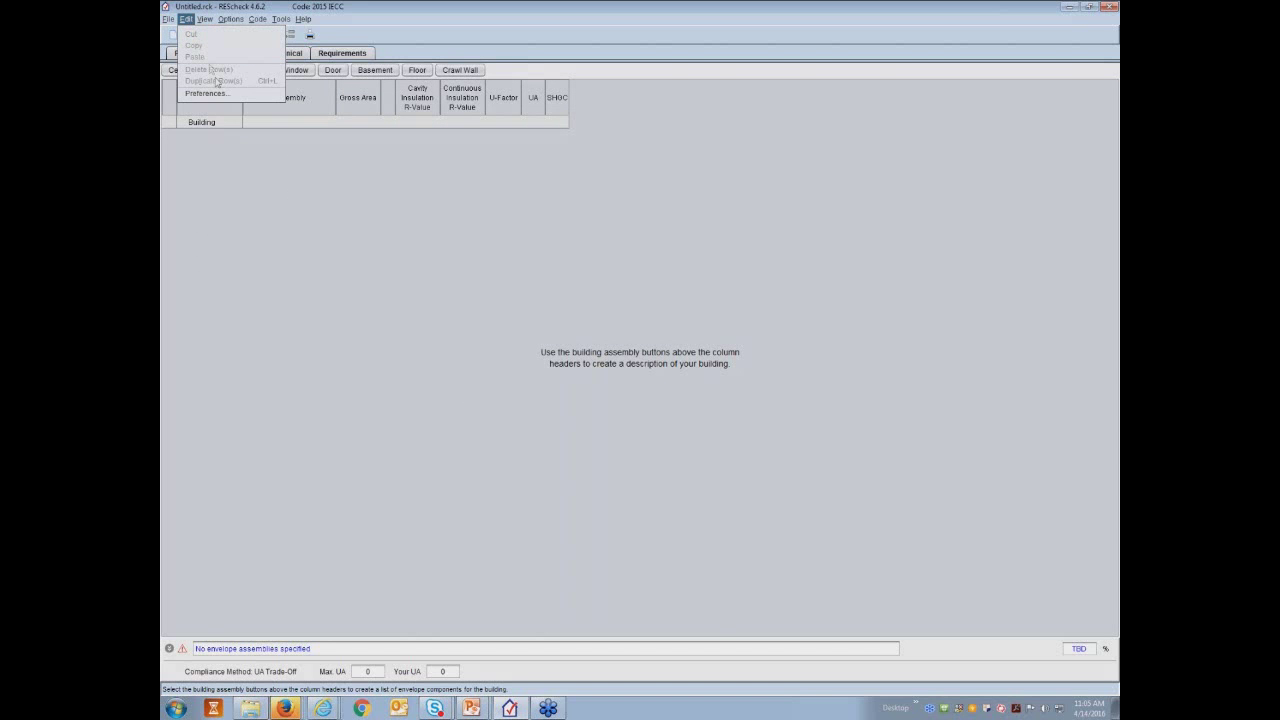
click(205, 93)
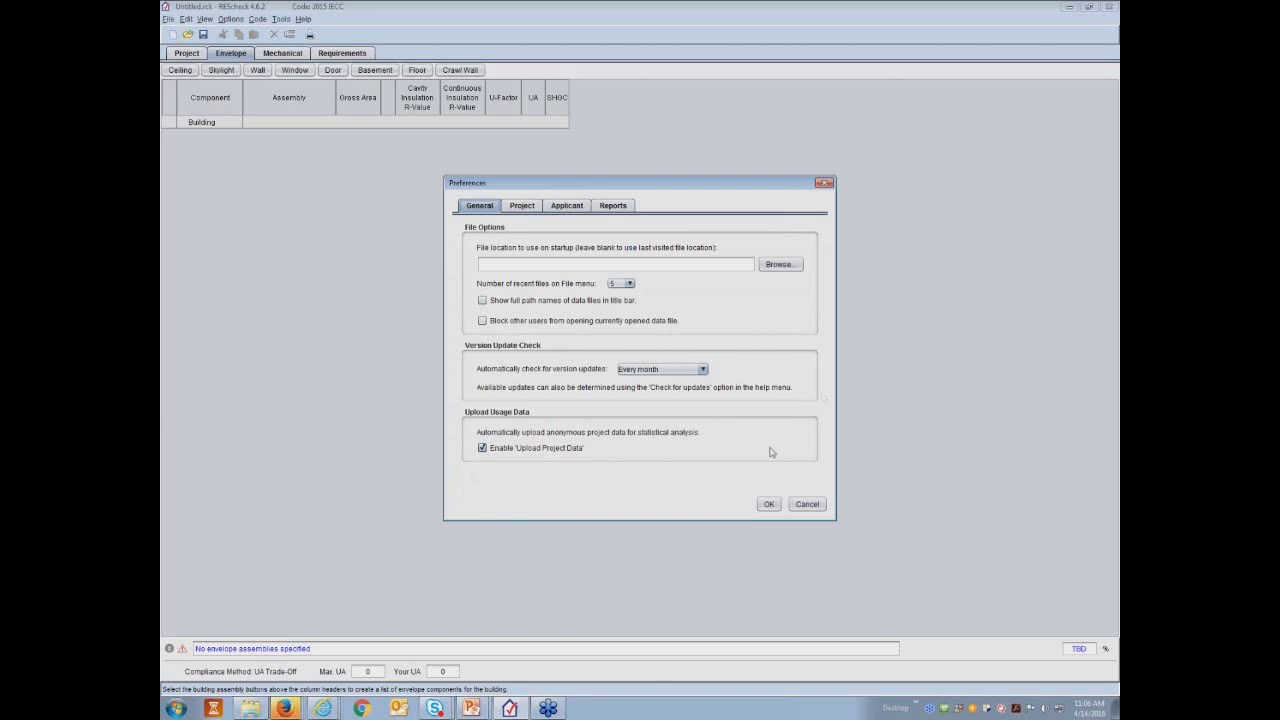
click(703, 369)
click(703, 369)
click(522, 204)
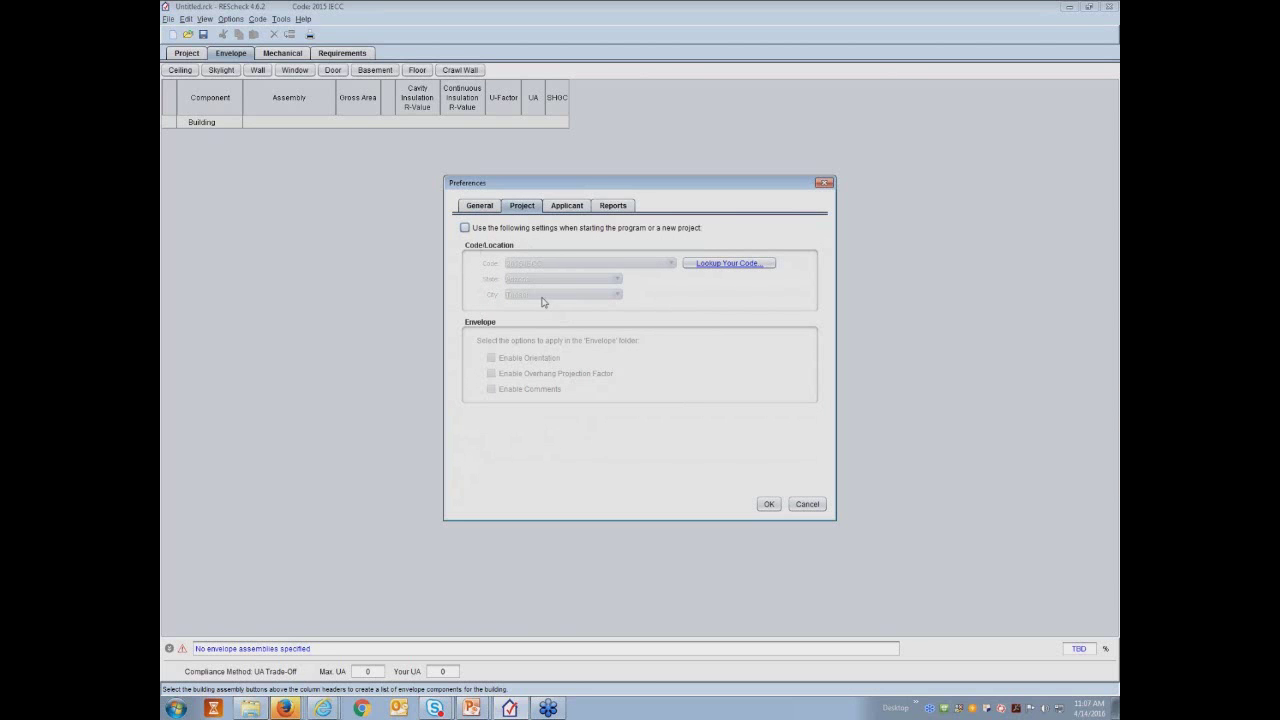
click(465, 228)
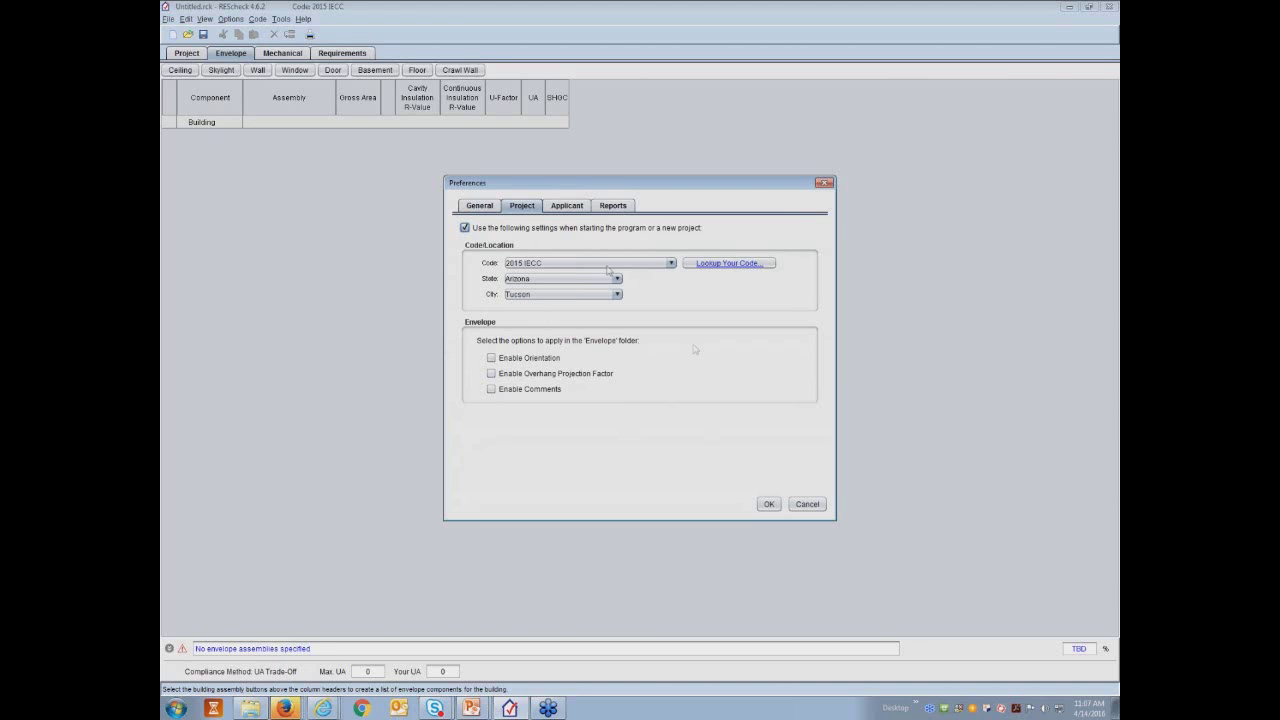
click(560, 206)
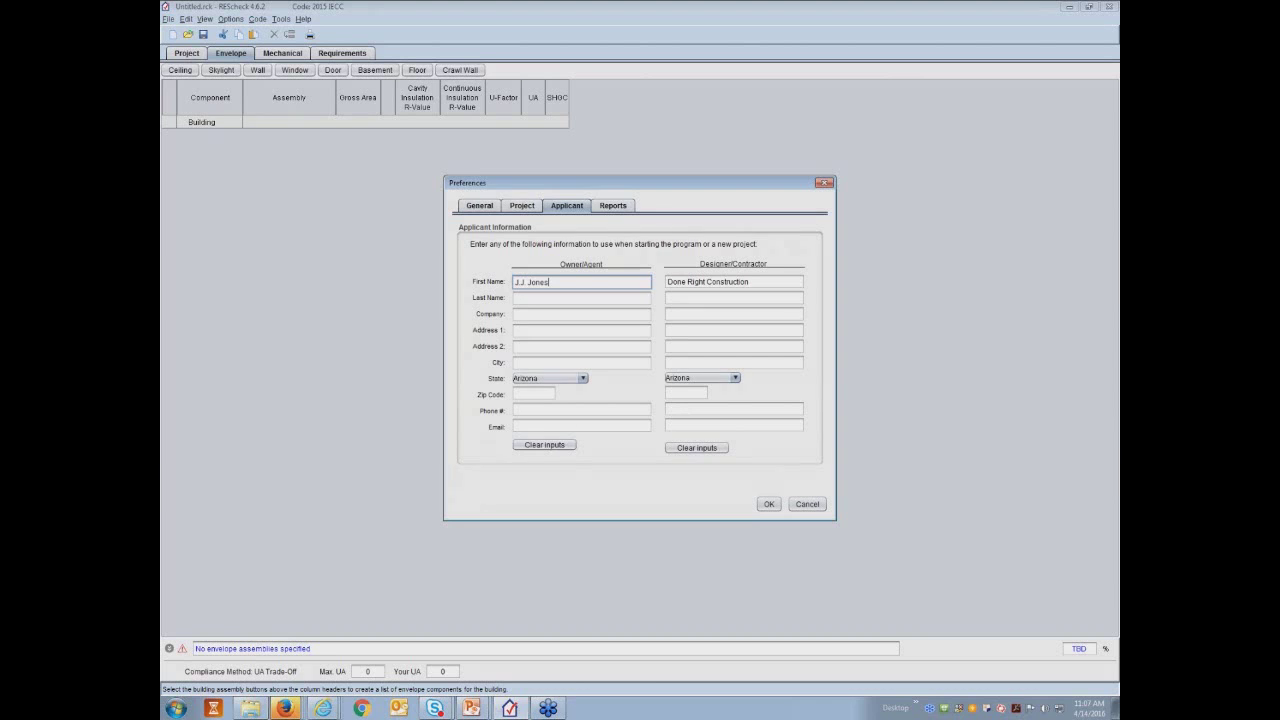
click(612, 205)
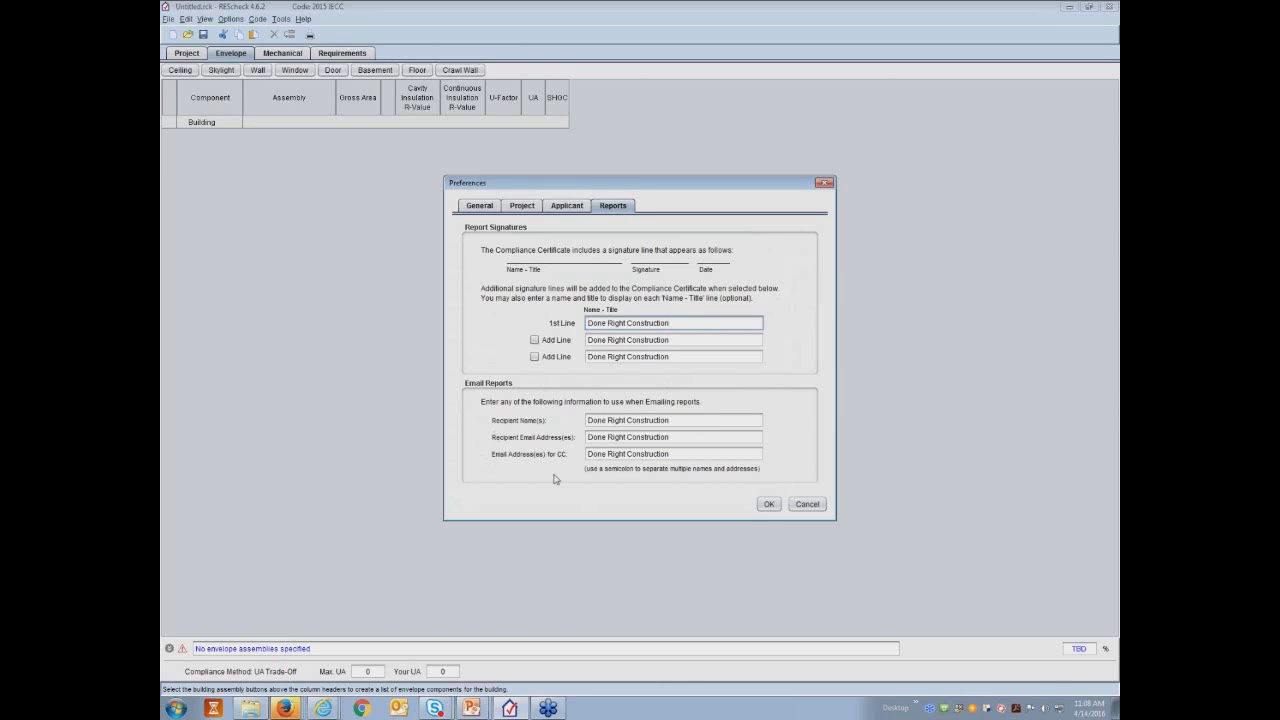
click(769, 504)
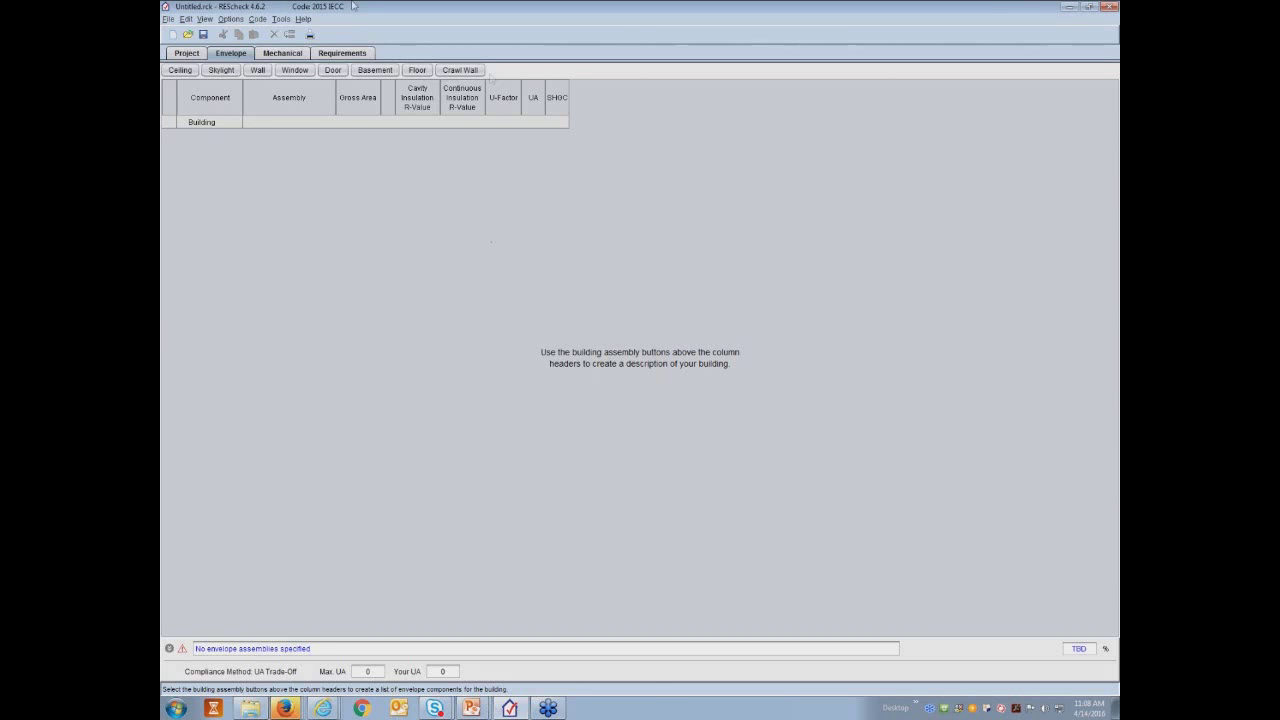
Step: View the glazing requirements for vertical fenestration, skylights and SHGC, and close them
click(204, 20)
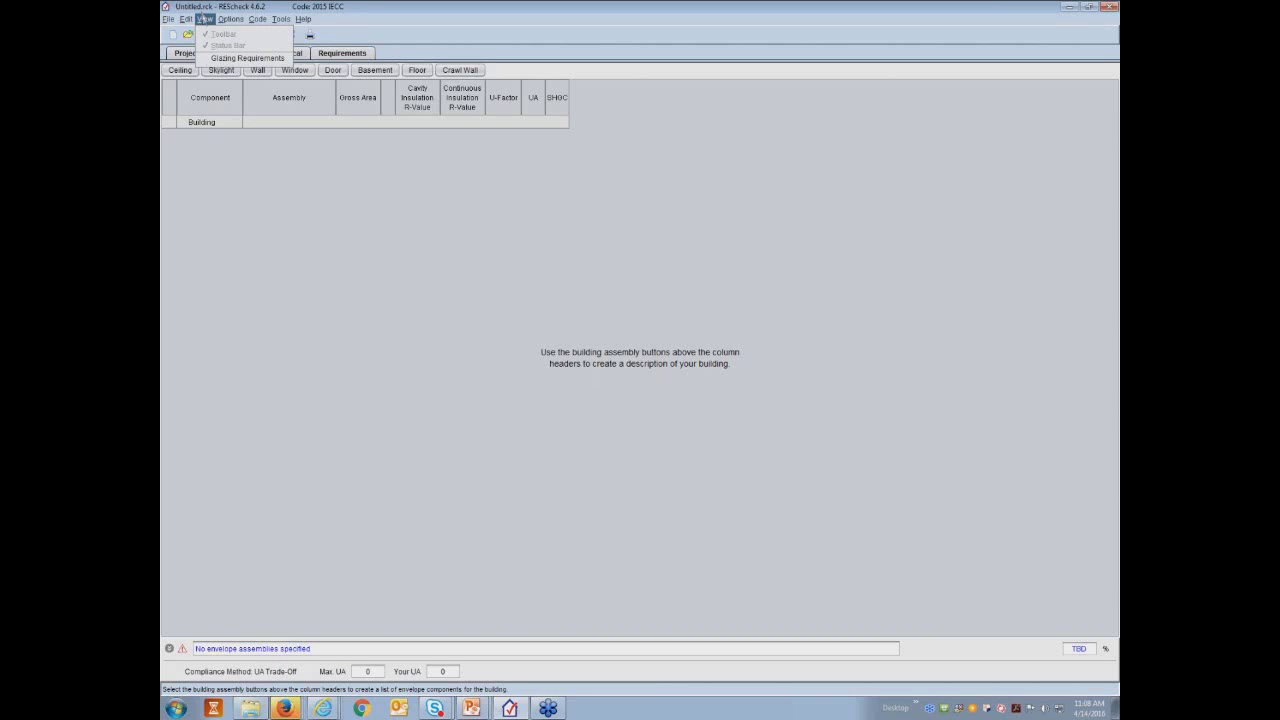
click(220, 58)
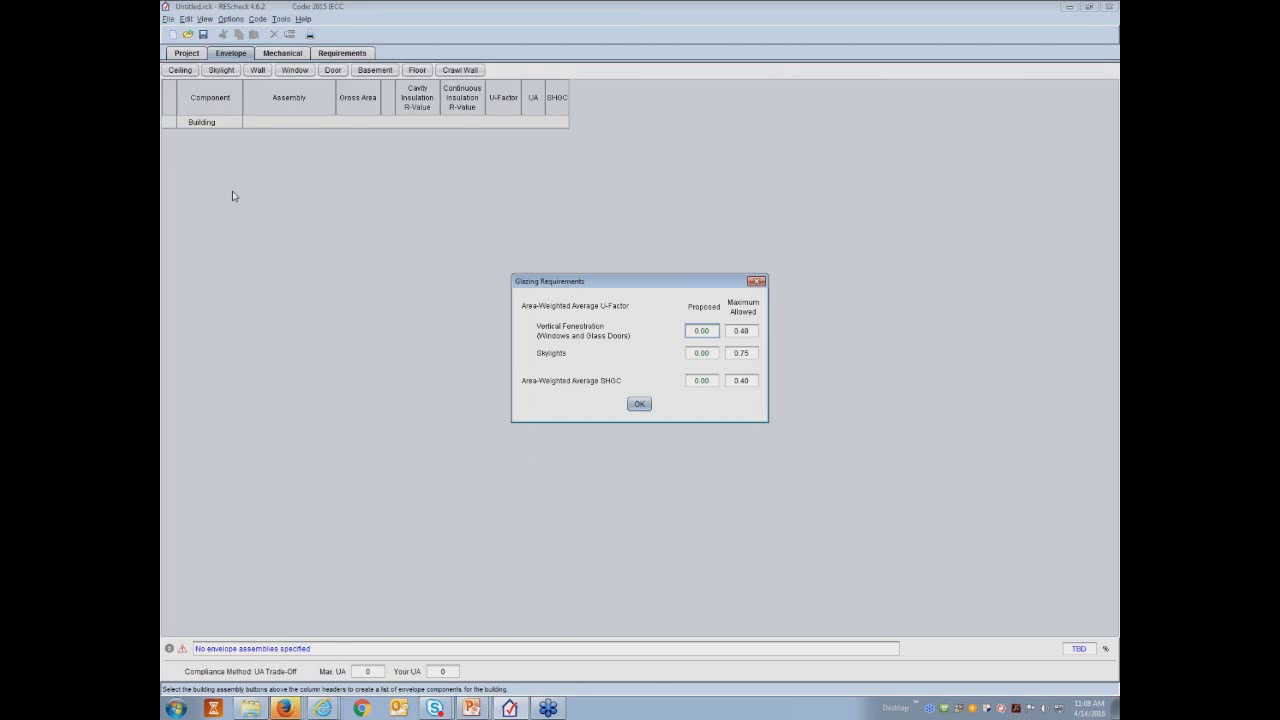
click(207, 20)
click(639, 405)
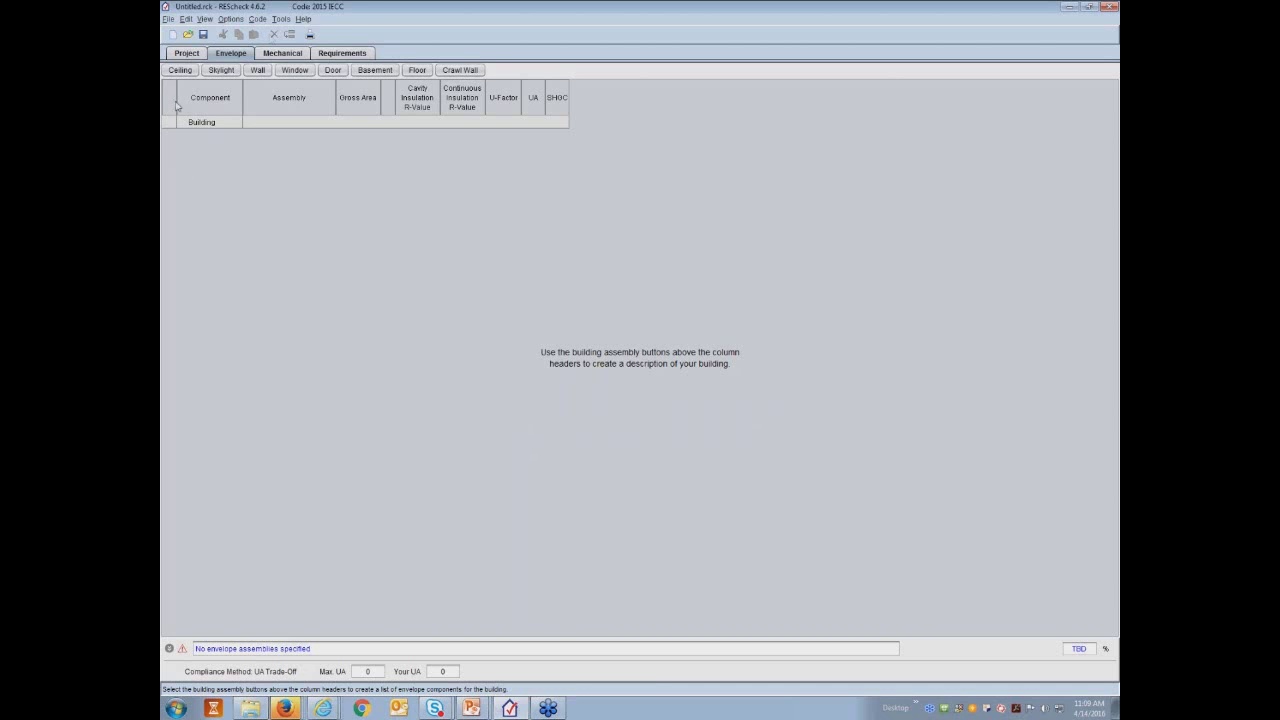
Step: Add the Comments/Description column to the envelope table and look over the available energy codes and help topics
click(231, 19)
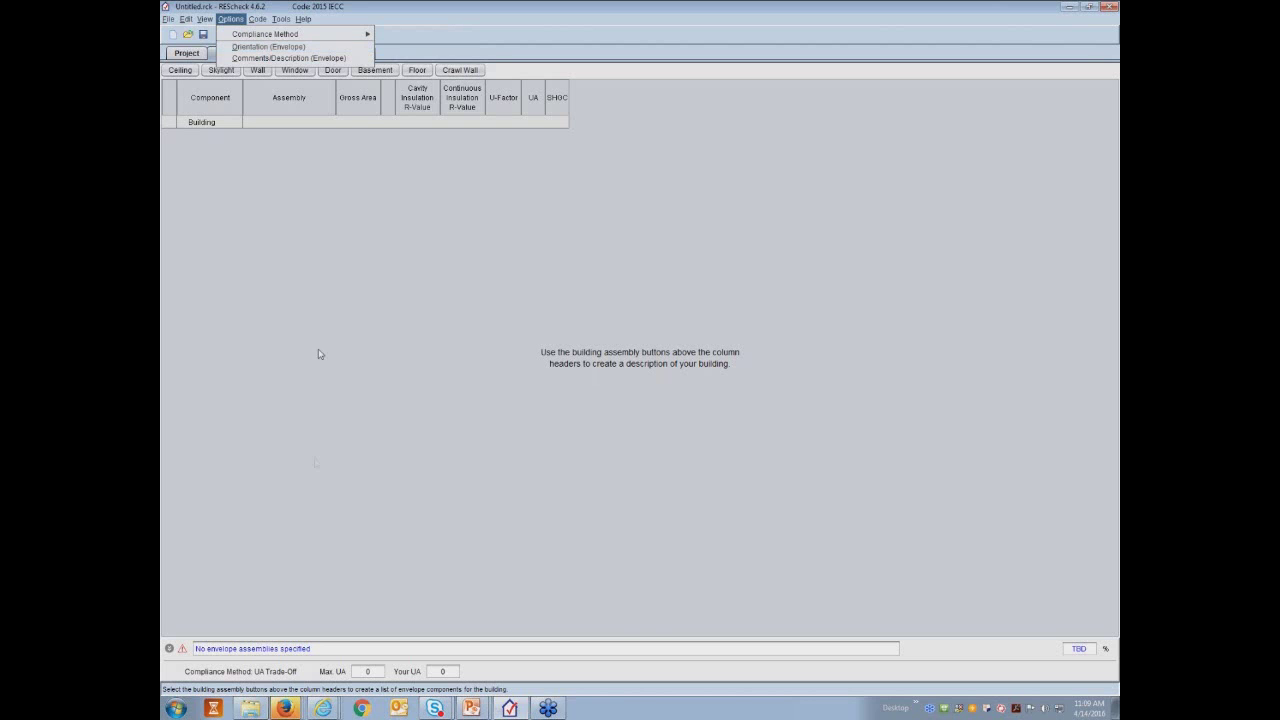
click(267, 58)
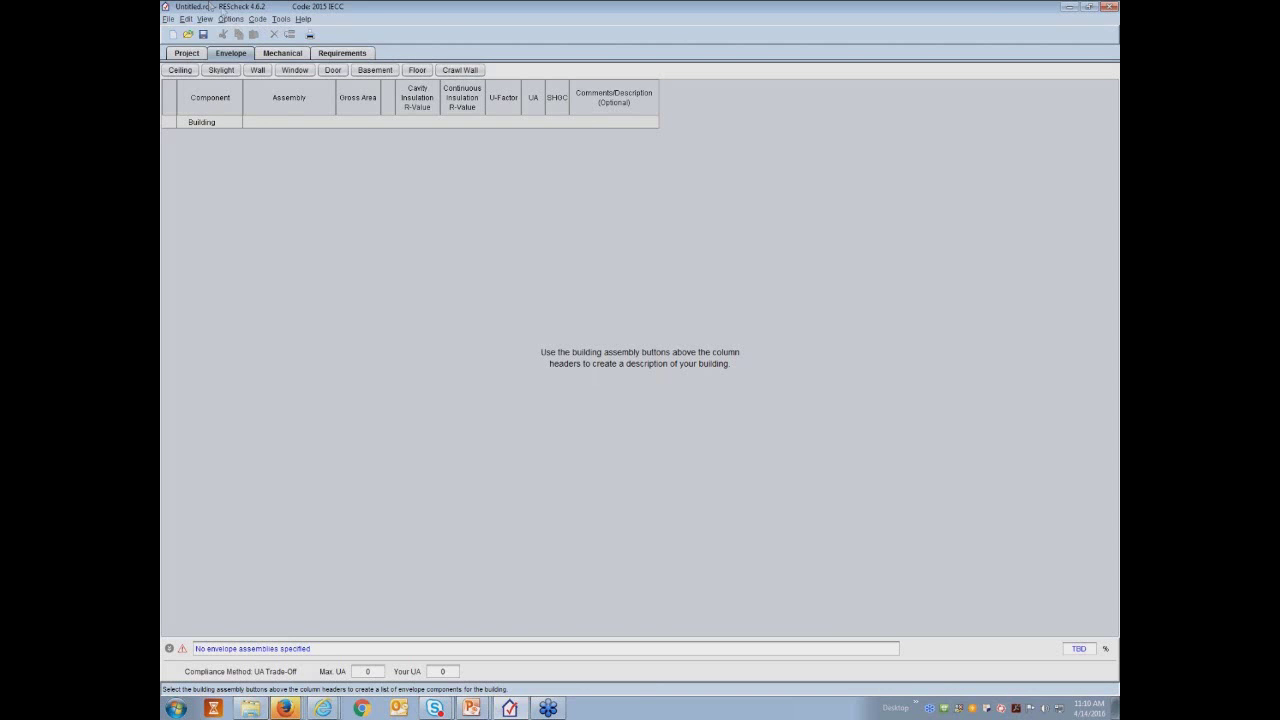
click(258, 19)
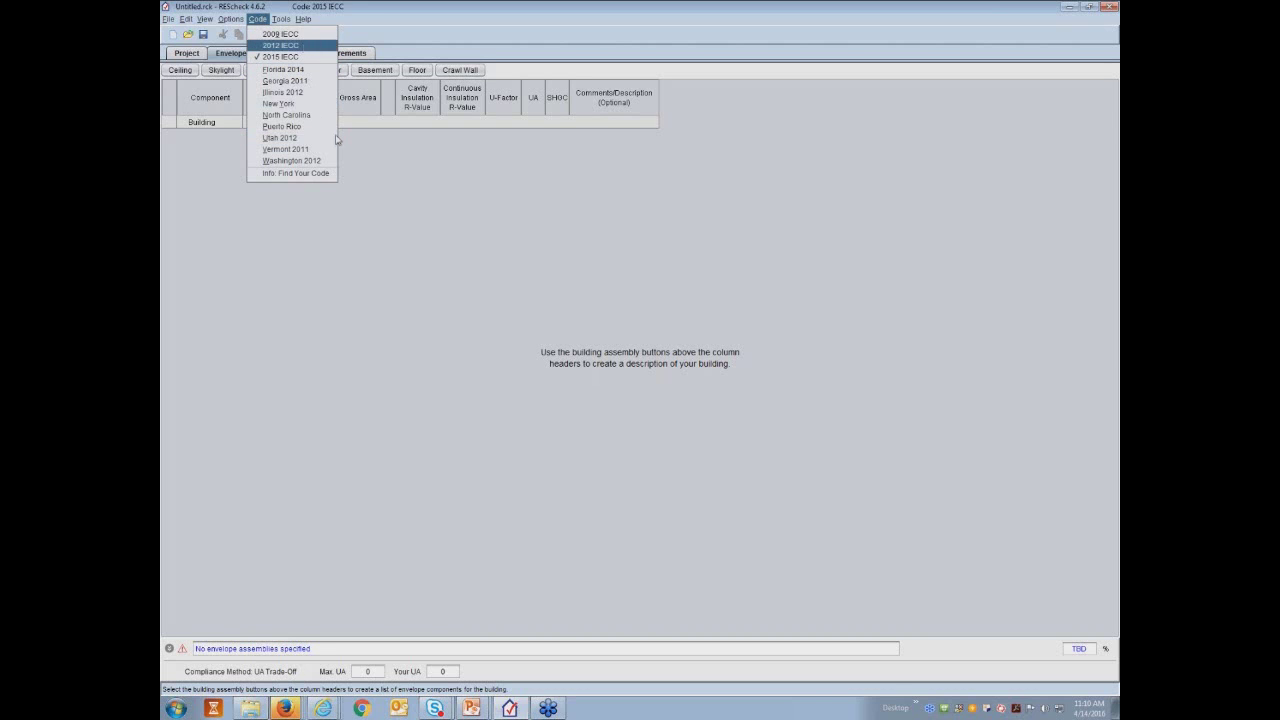
mouse_move(288, 20)
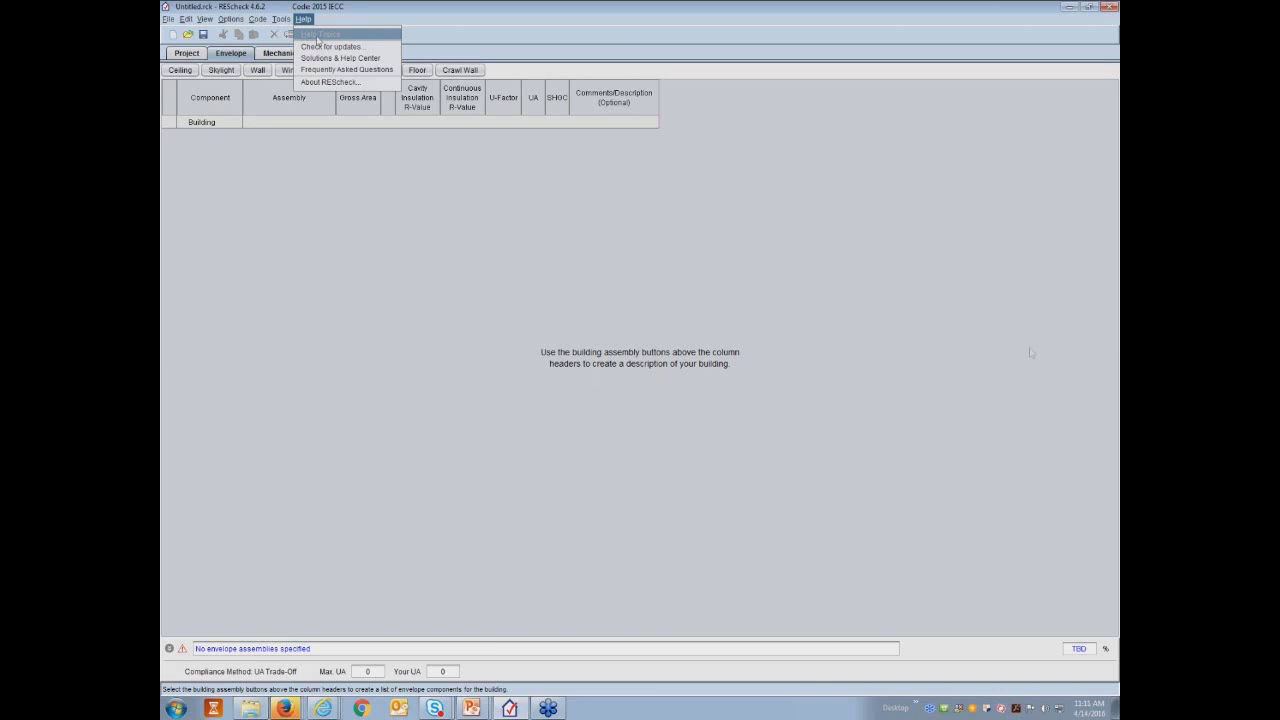
click(886, 268)
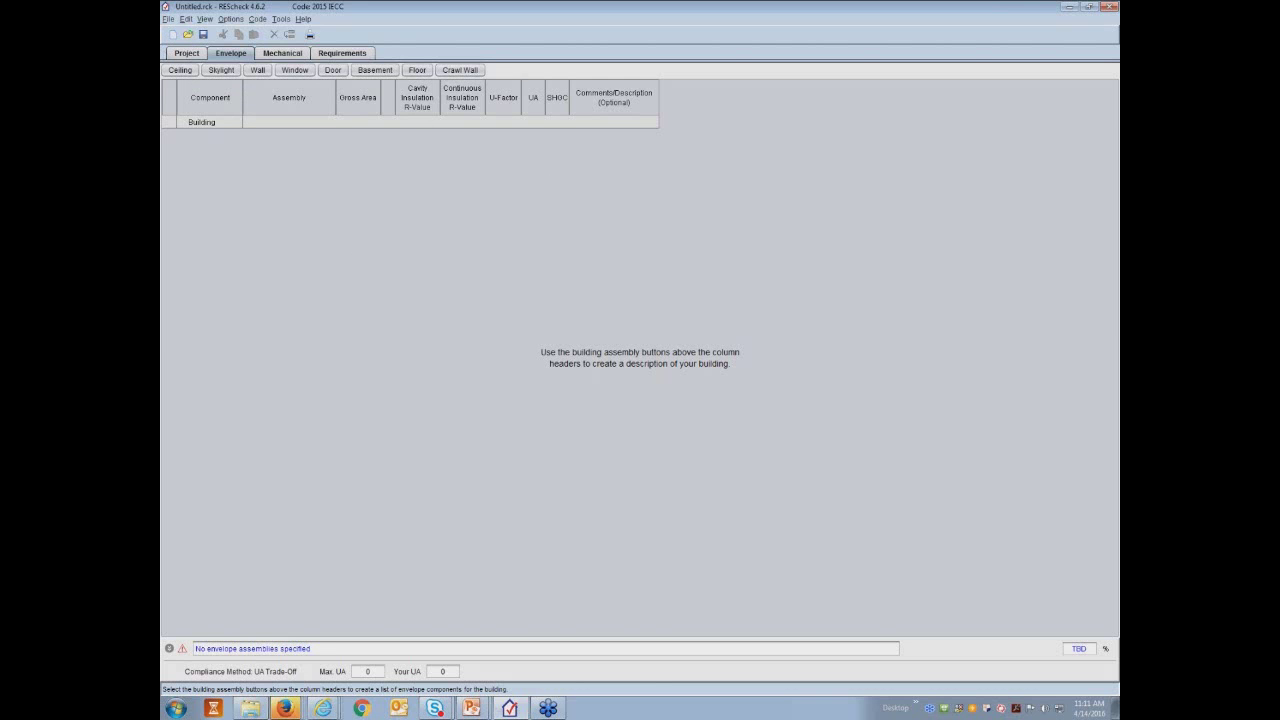
Step: Review the project information and the states available for the building's location
click(185, 53)
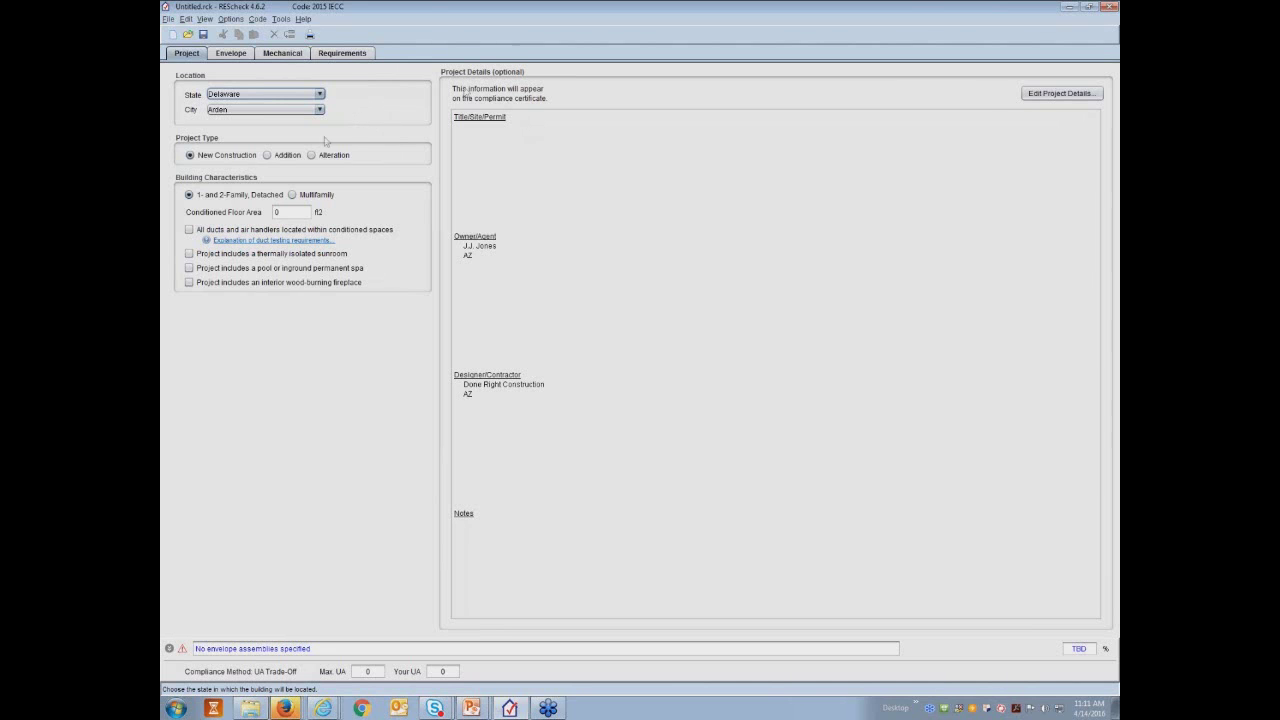
click(320, 94)
click(321, 95)
Step: Add a ceiling to the building envelope with the Flat Ceiling or Scissor Truss assembly
click(229, 55)
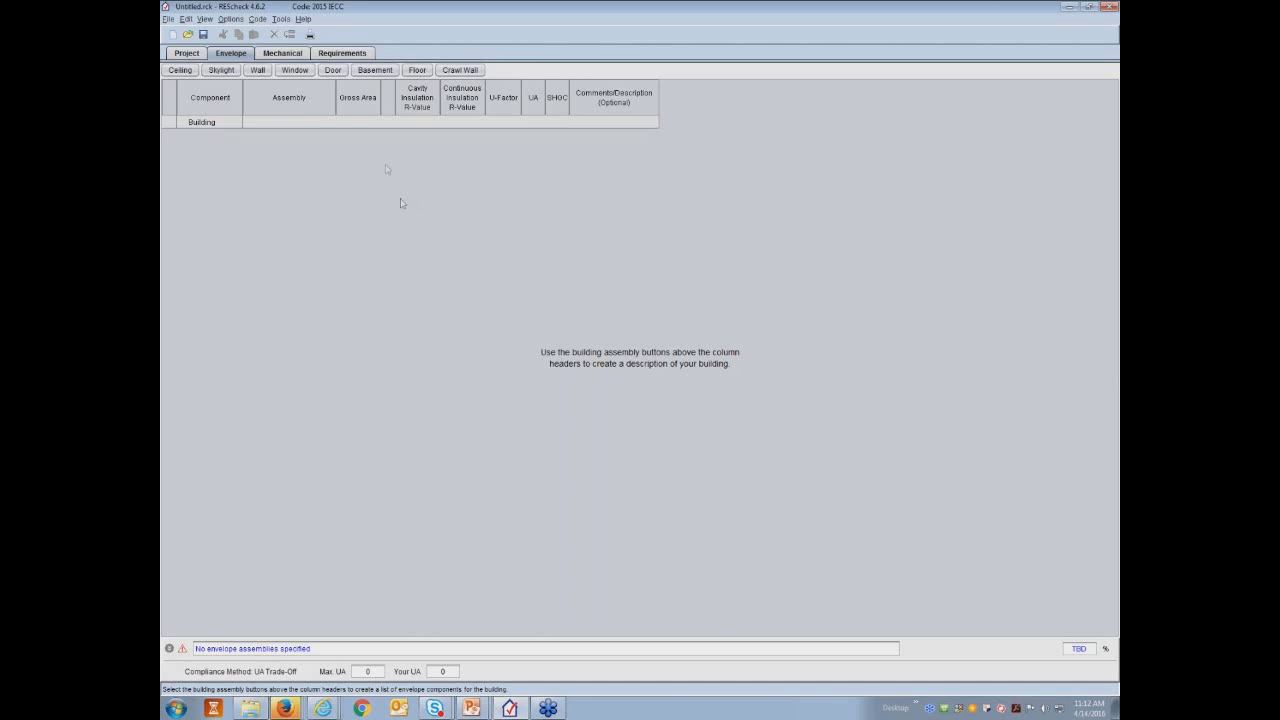
click(178, 70)
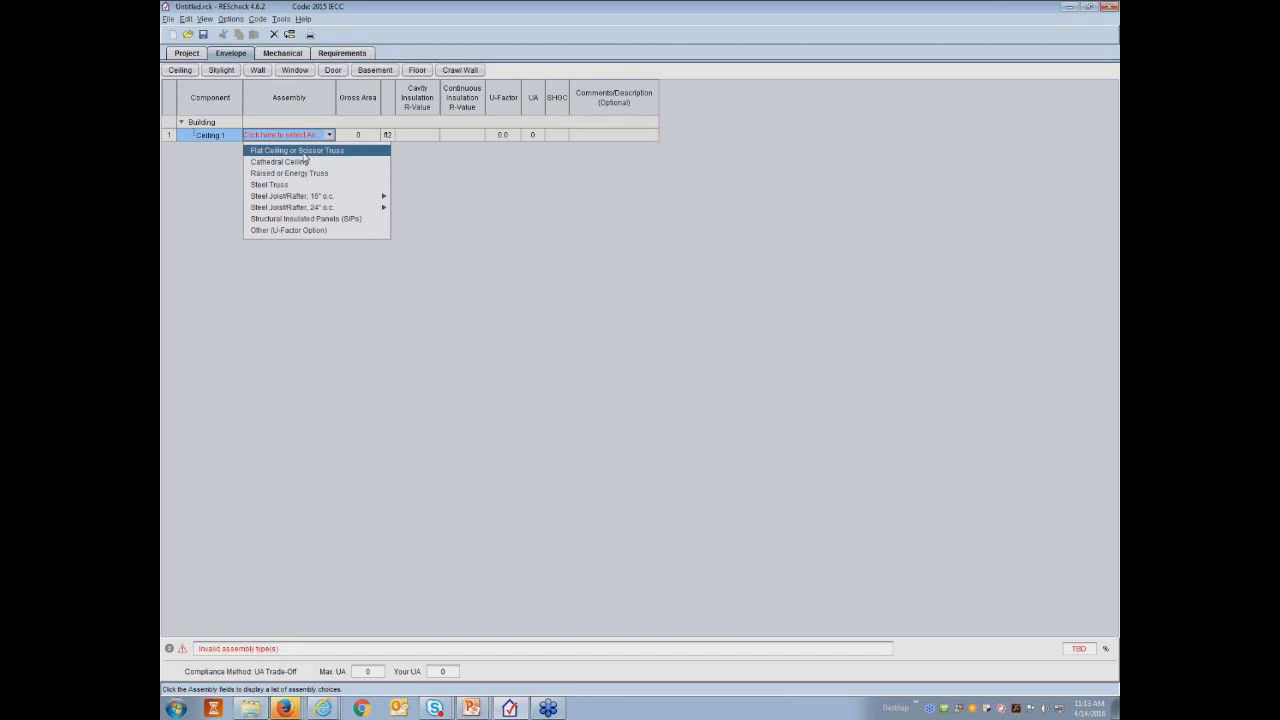
click(305, 156)
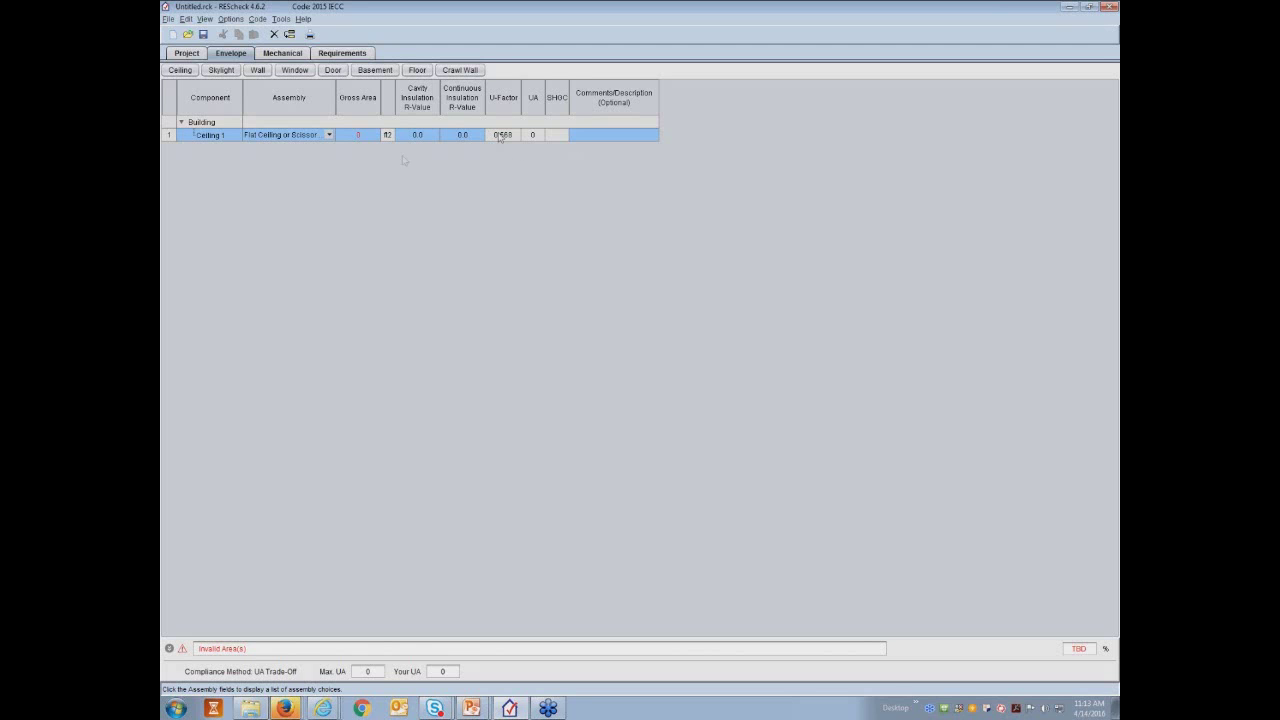
Step: Set the ceiling's gross area to 2000 ft2 and its cavity insulation R-value to 38
click(360, 134)
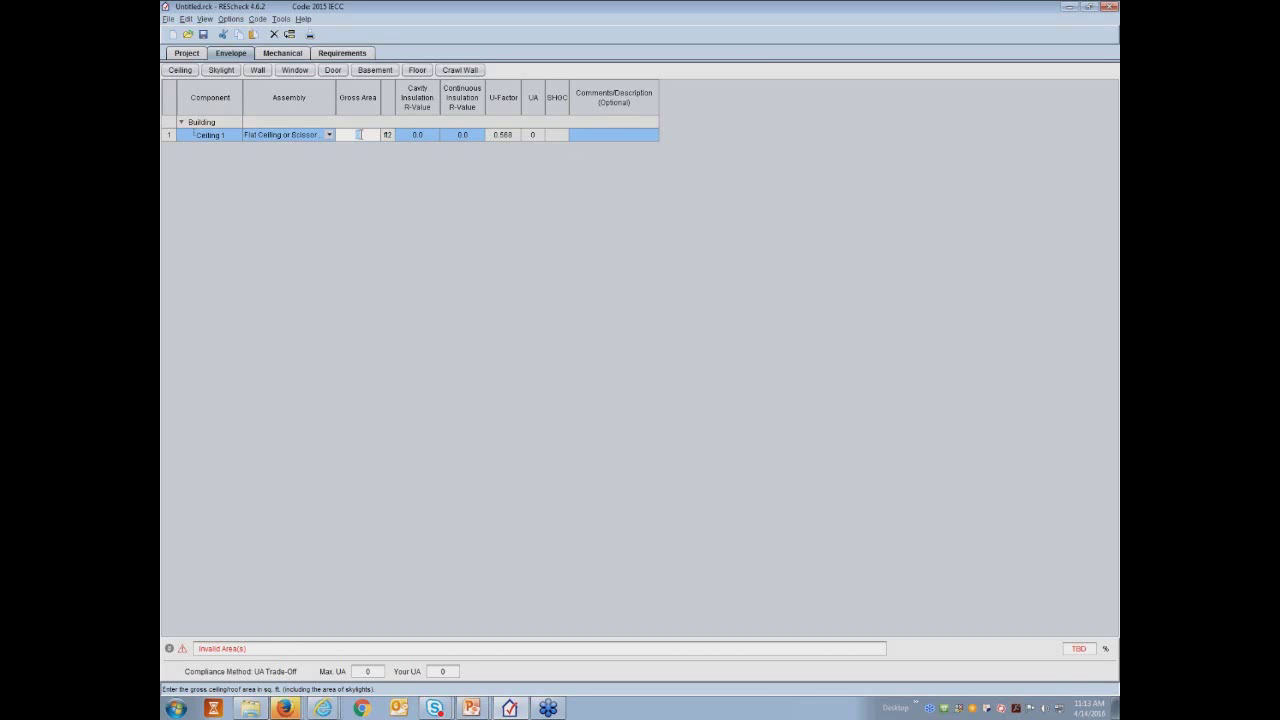
text(2000)
click(418, 140)
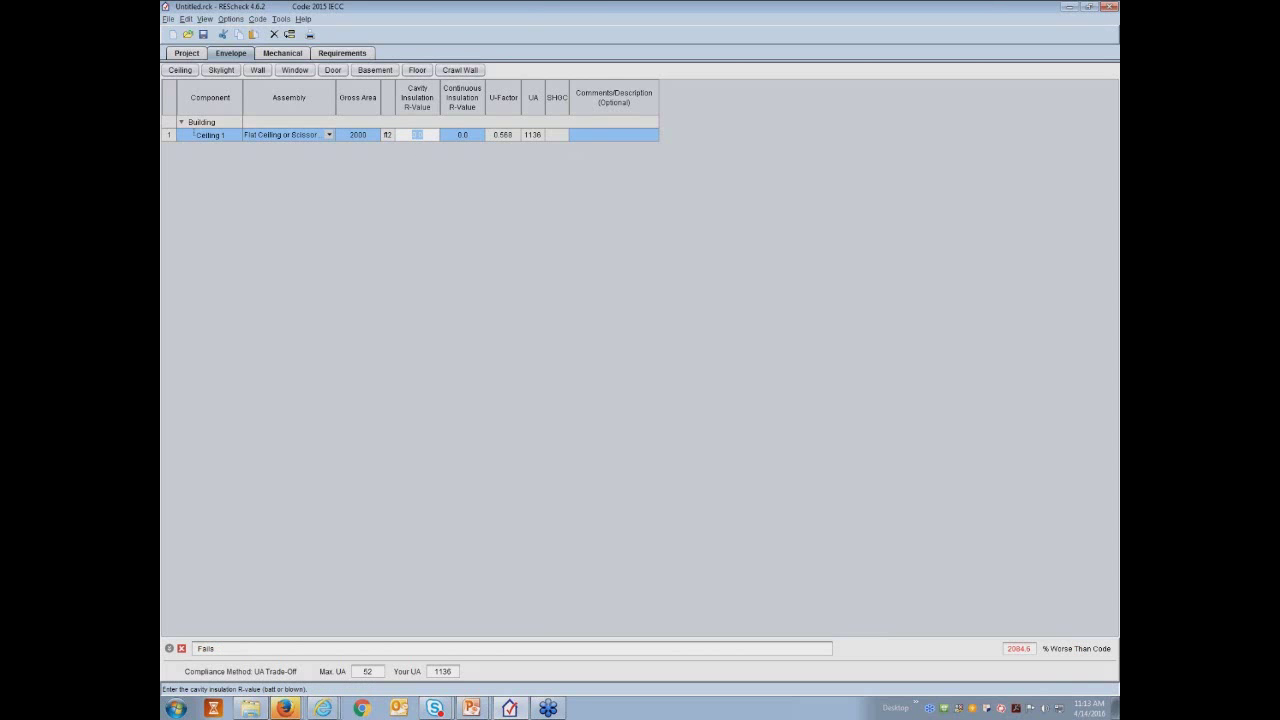
text(38)
key(Tab)
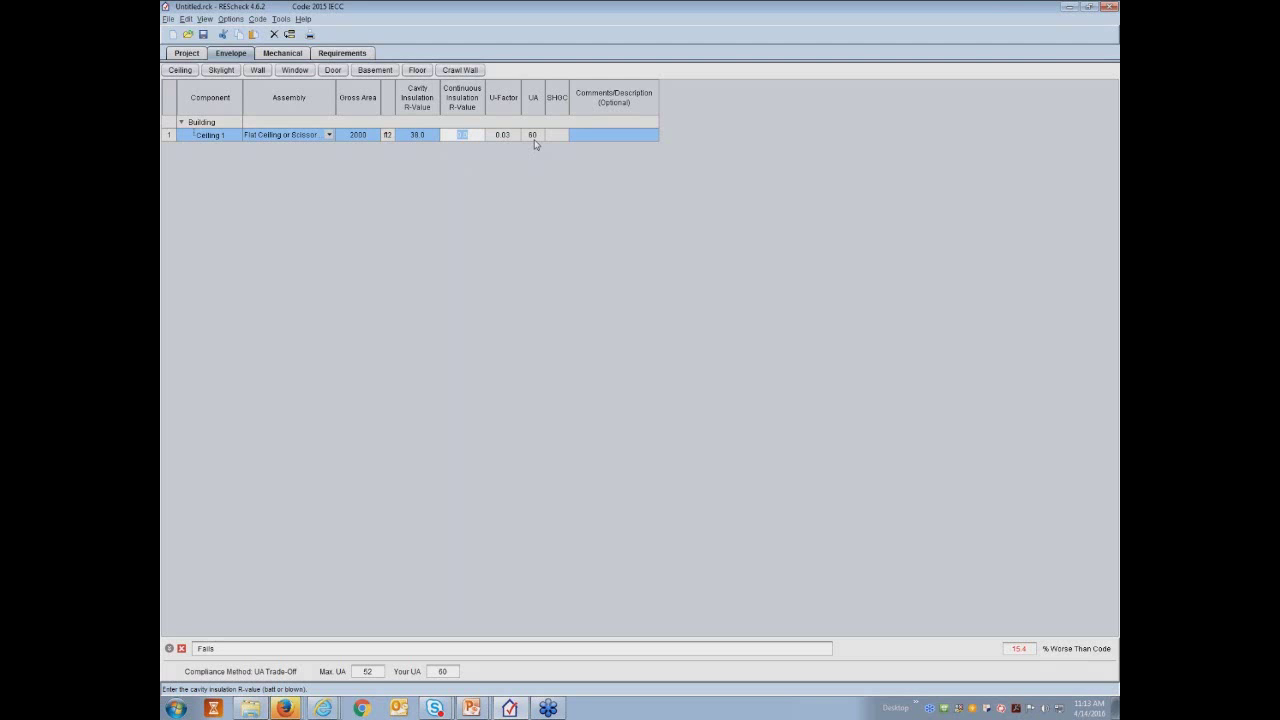
Step: Enter "special notes" as the comment for the ceiling component
click(592, 139)
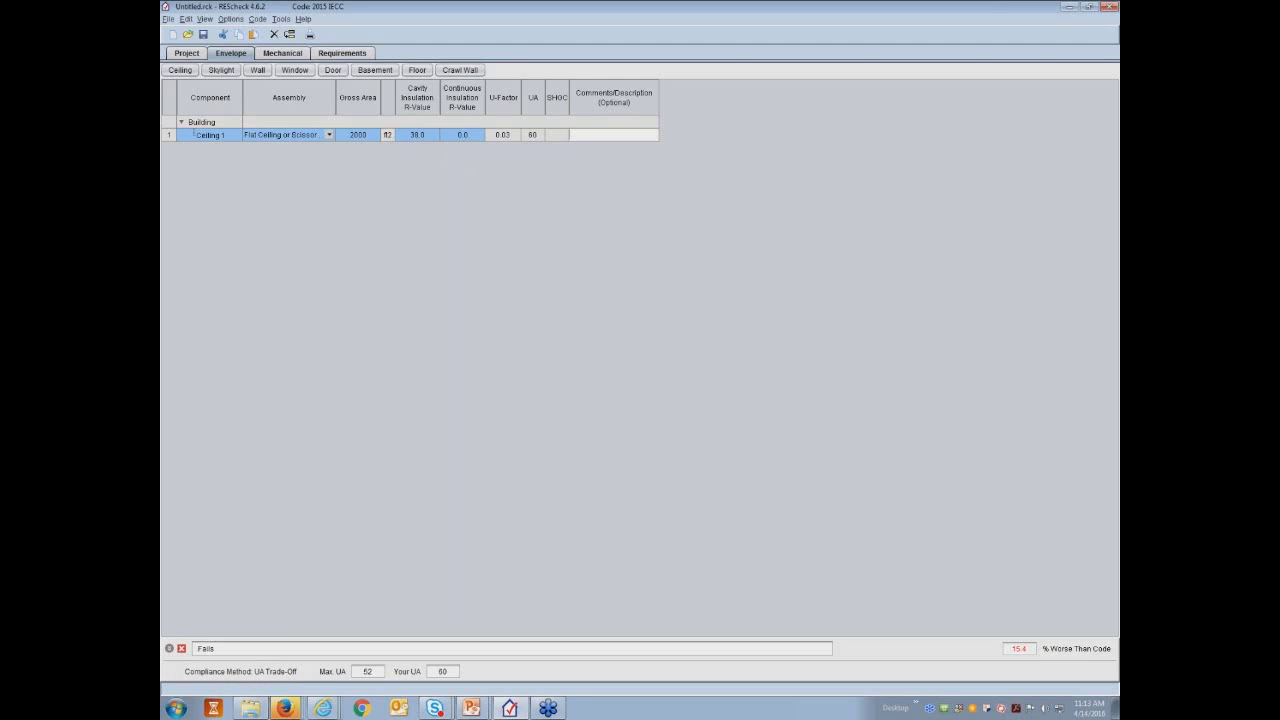
text(Rla)
key(BackSpace)
key(BackSpace)
key(BackSpace)
text(special notes)
Step: Add a wall to the envelope with the Wood Frame, 16" o.c. assembly and a gross area of 3800 ft2
click(260, 74)
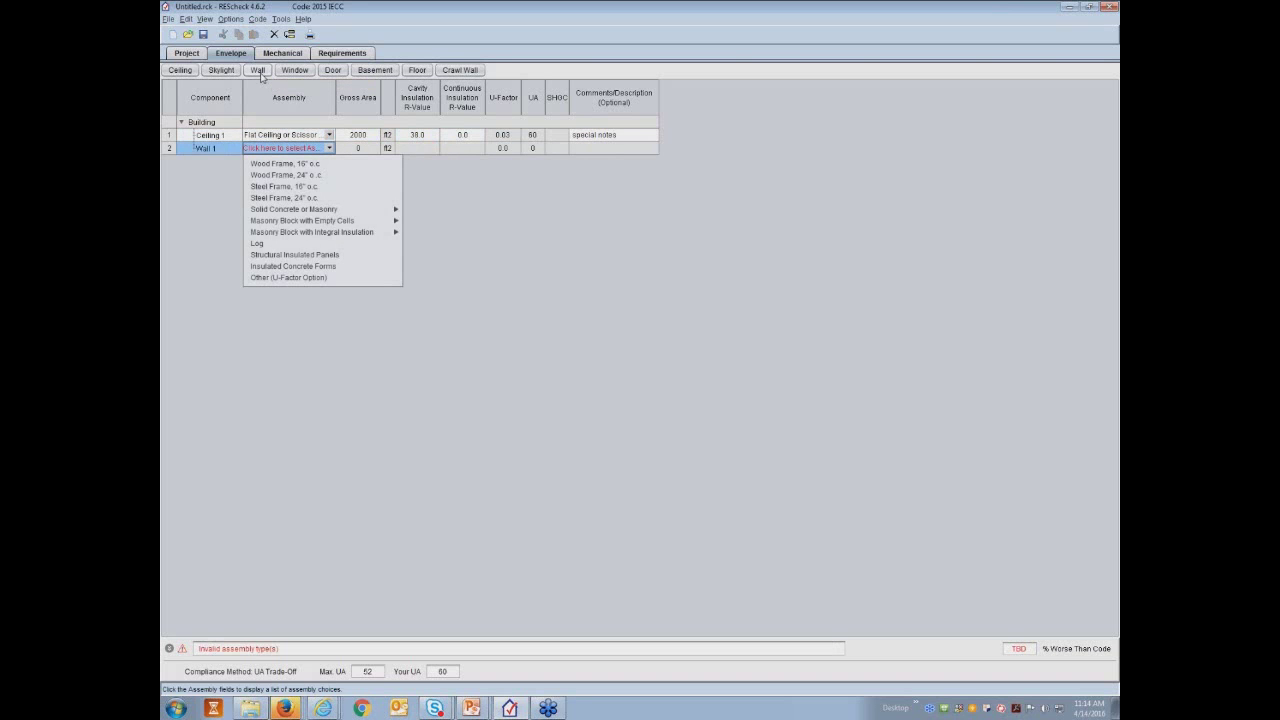
click(322, 168)
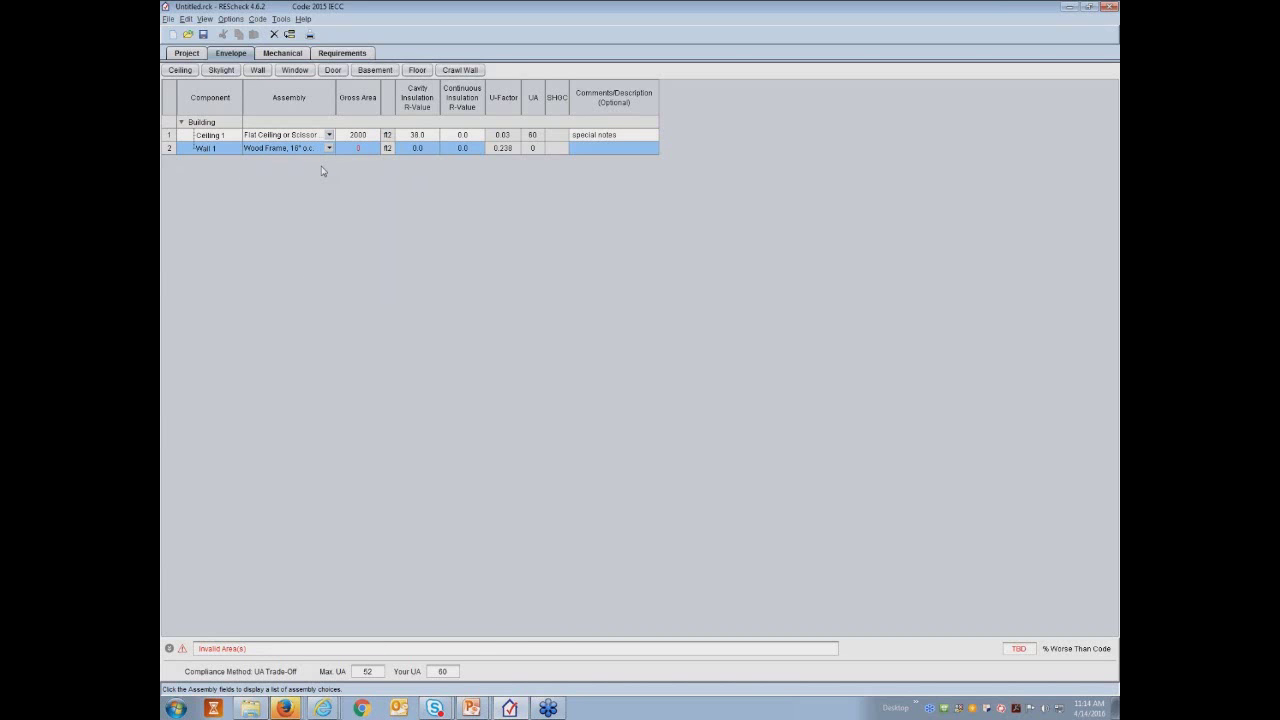
click(357, 149)
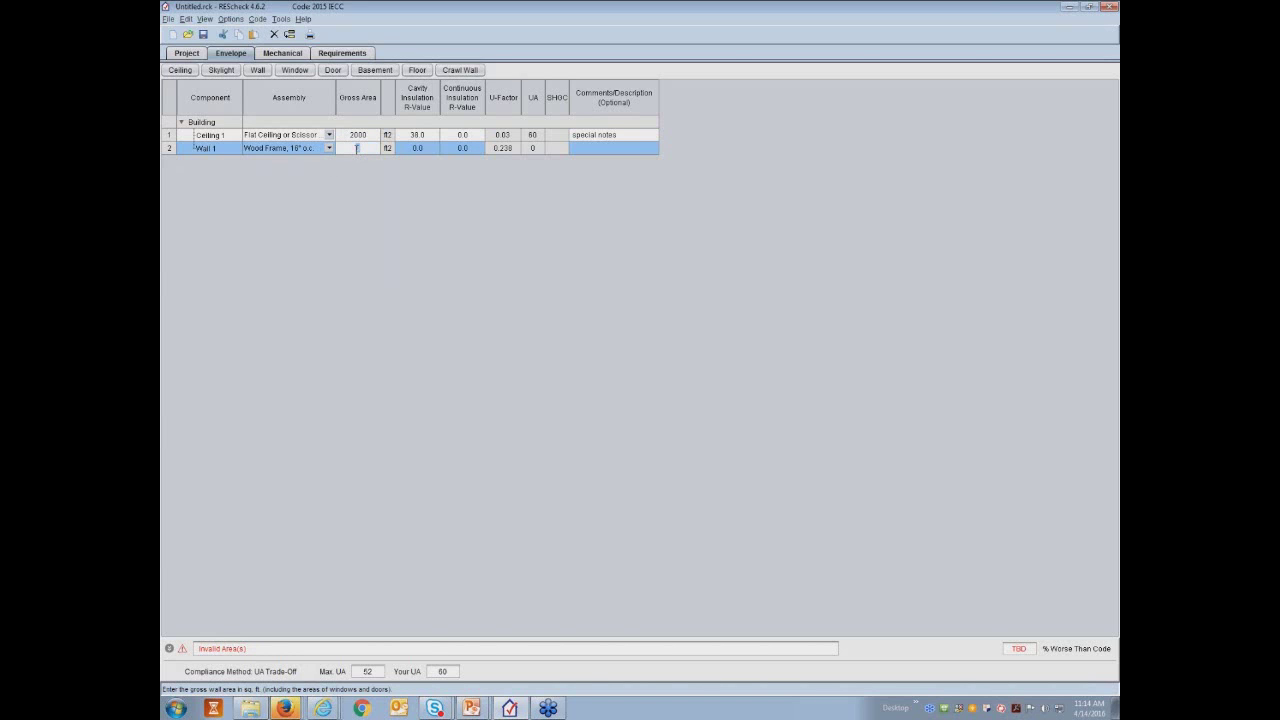
text(3600)
Step: Set the wall's cavity insulation R-value to 19
click(416, 152)
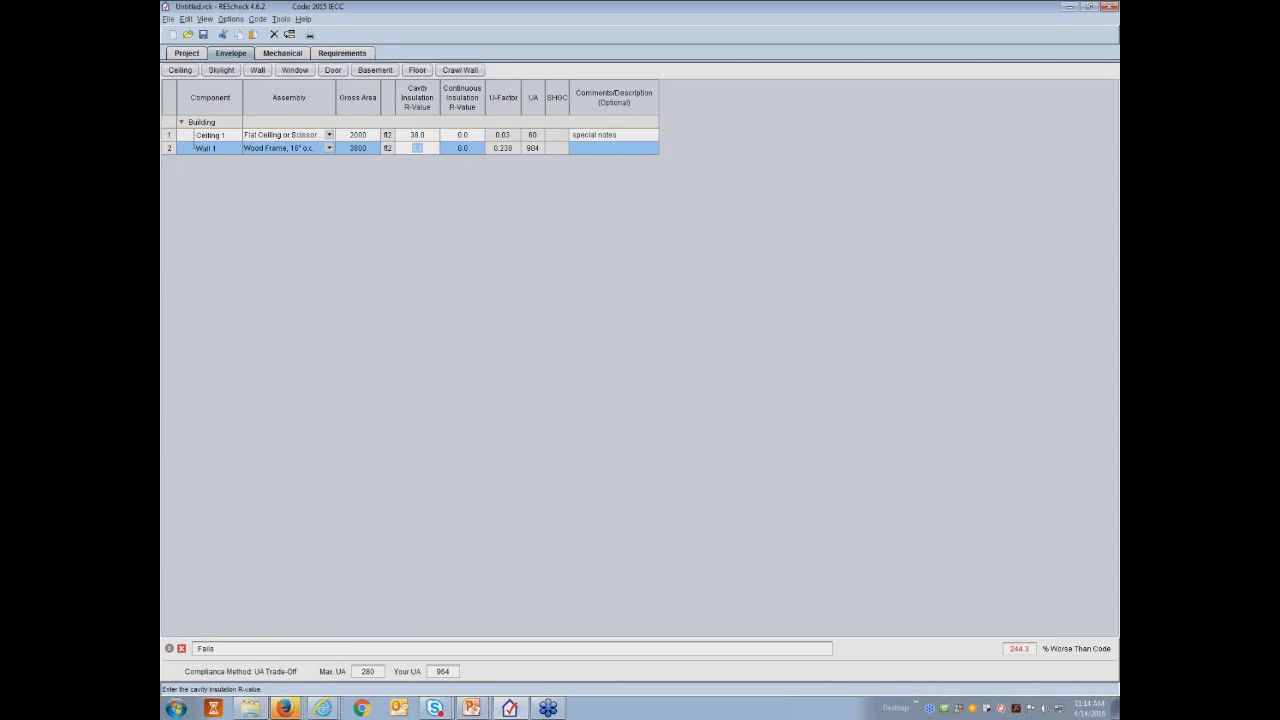
text(20)
key(BackSpace)
key(BackSpace)
text(19)
click(494, 148)
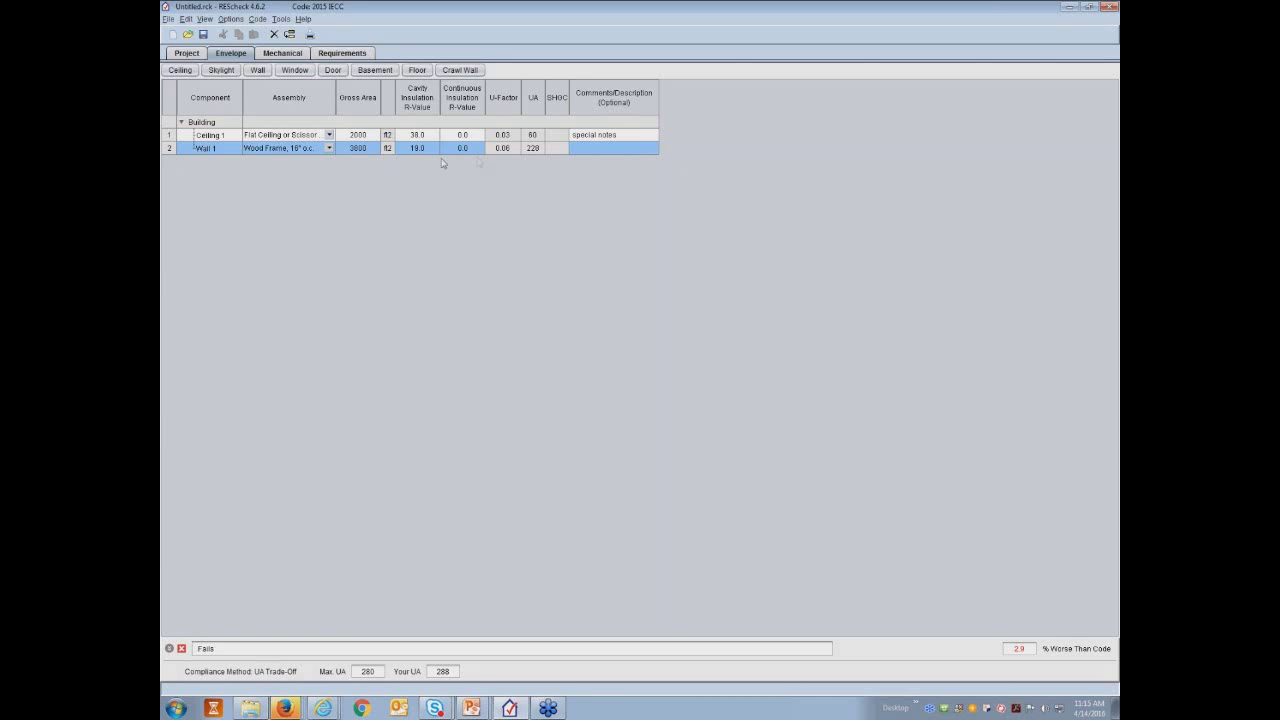
Step: Add a Vinyl/Fiberglass Frame, Double Pane with Low-E window to the wall with a gross area of 300 ft2
click(292, 74)
mouse_move(313, 214)
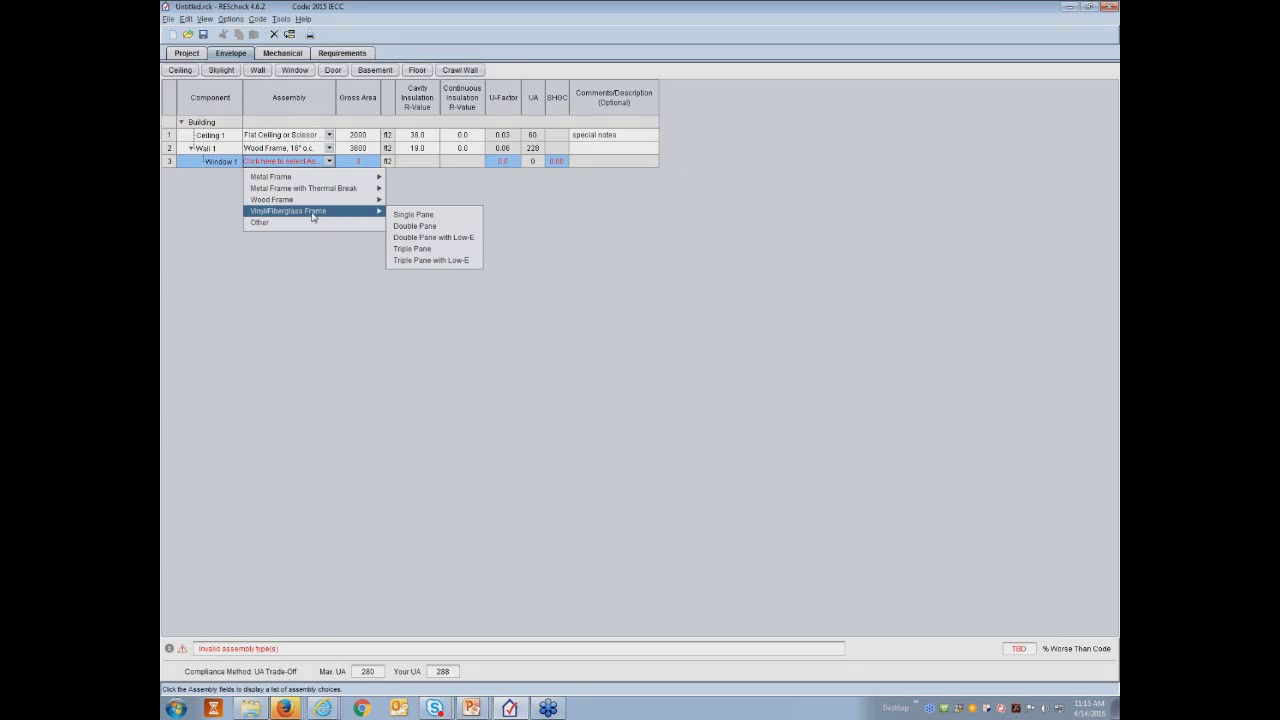
click(447, 240)
click(362, 161)
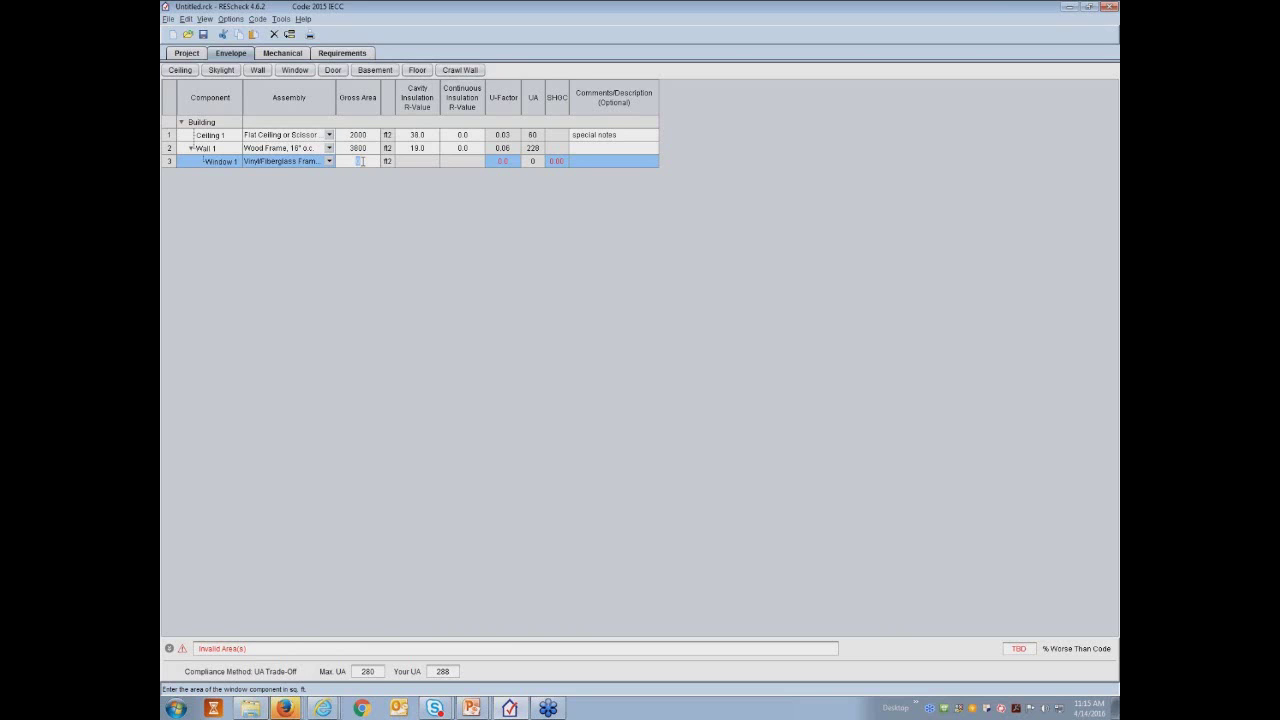
text(300)
Step: Set the window's U-factor to 0.27 and its SHGC to 0.40
click(504, 162)
key(BackSpace)
text(.27)
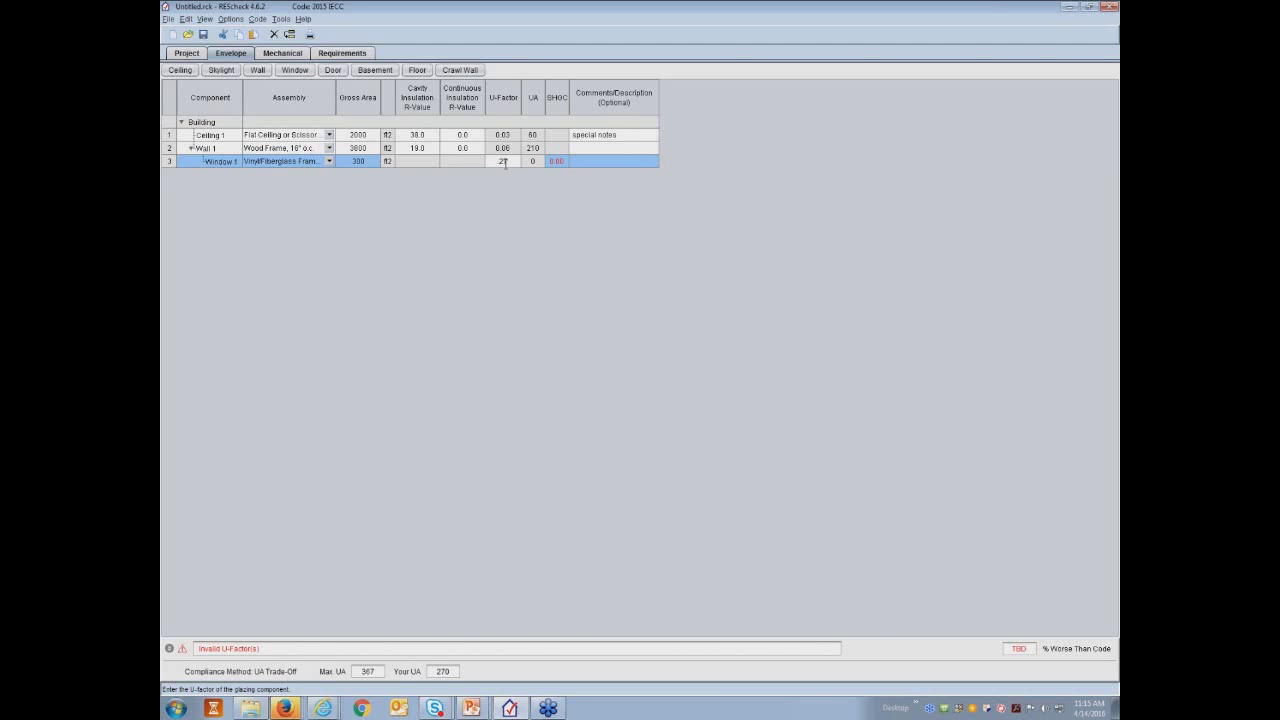
key(Tab)
text(.40)
key(Tab)
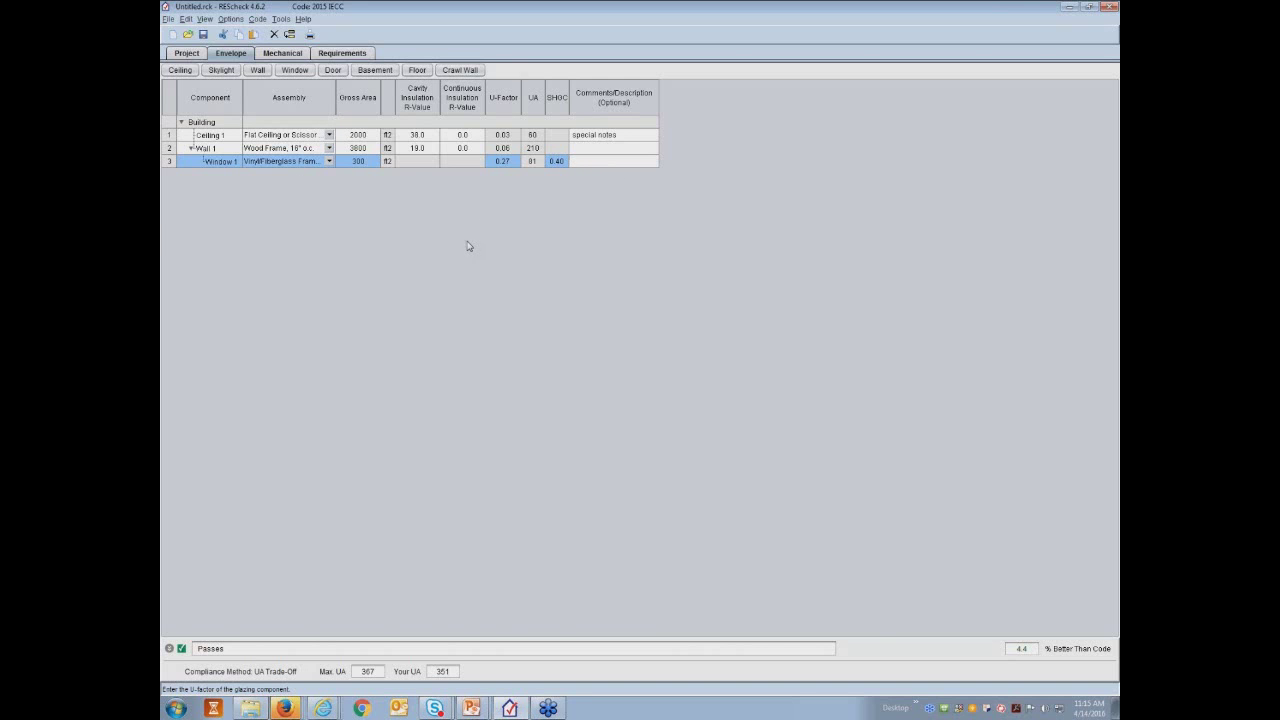
Step: Add a solid door to the wall with a gross area of 21 ft2
click(332, 72)
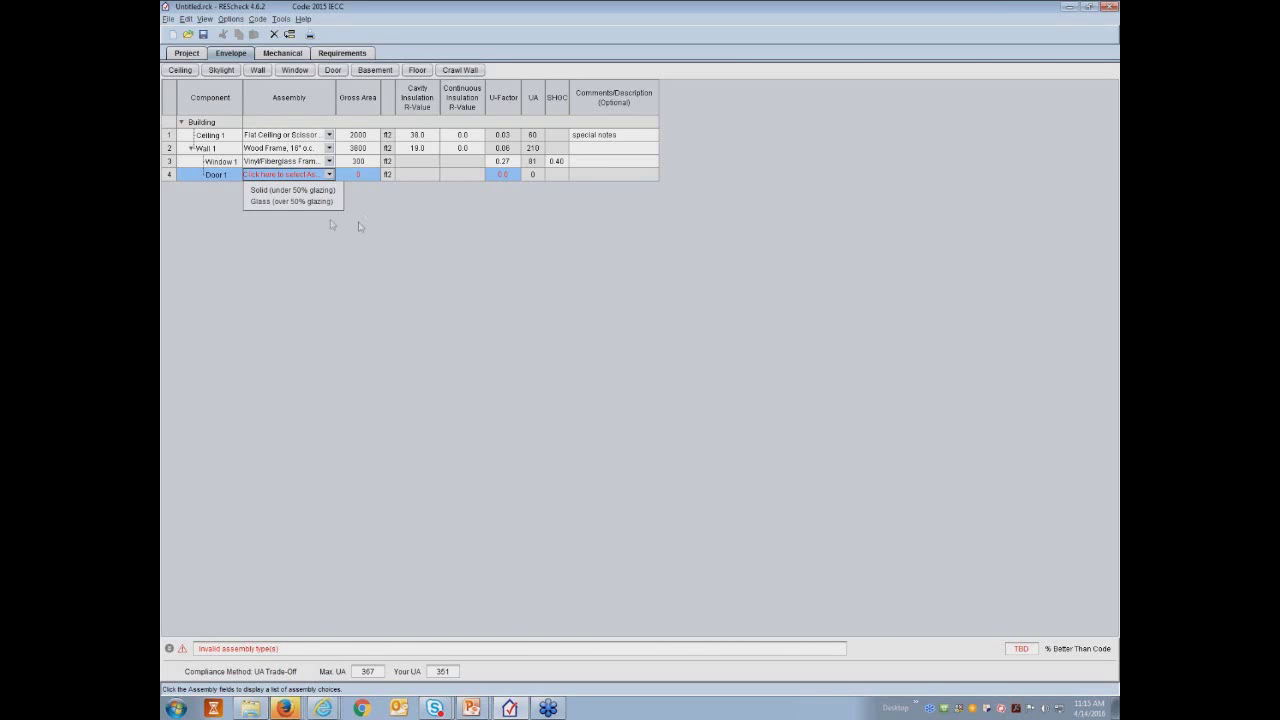
click(293, 191)
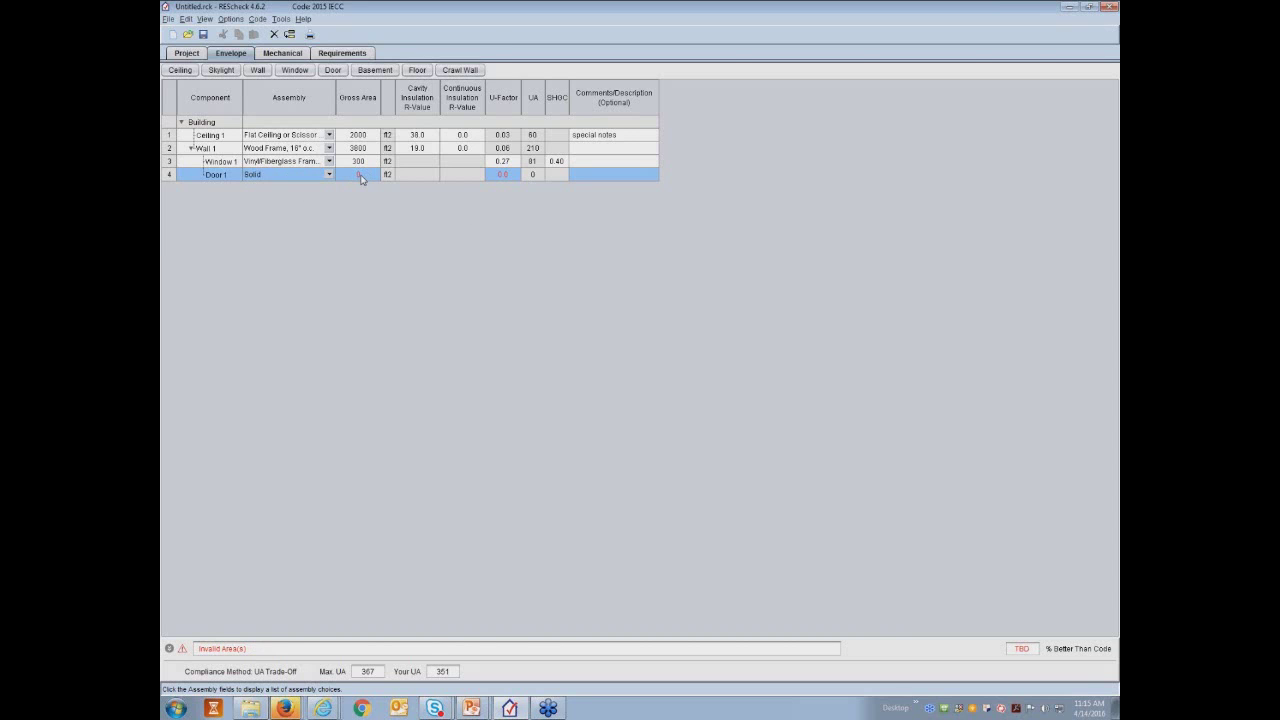
click(367, 176)
text(21)
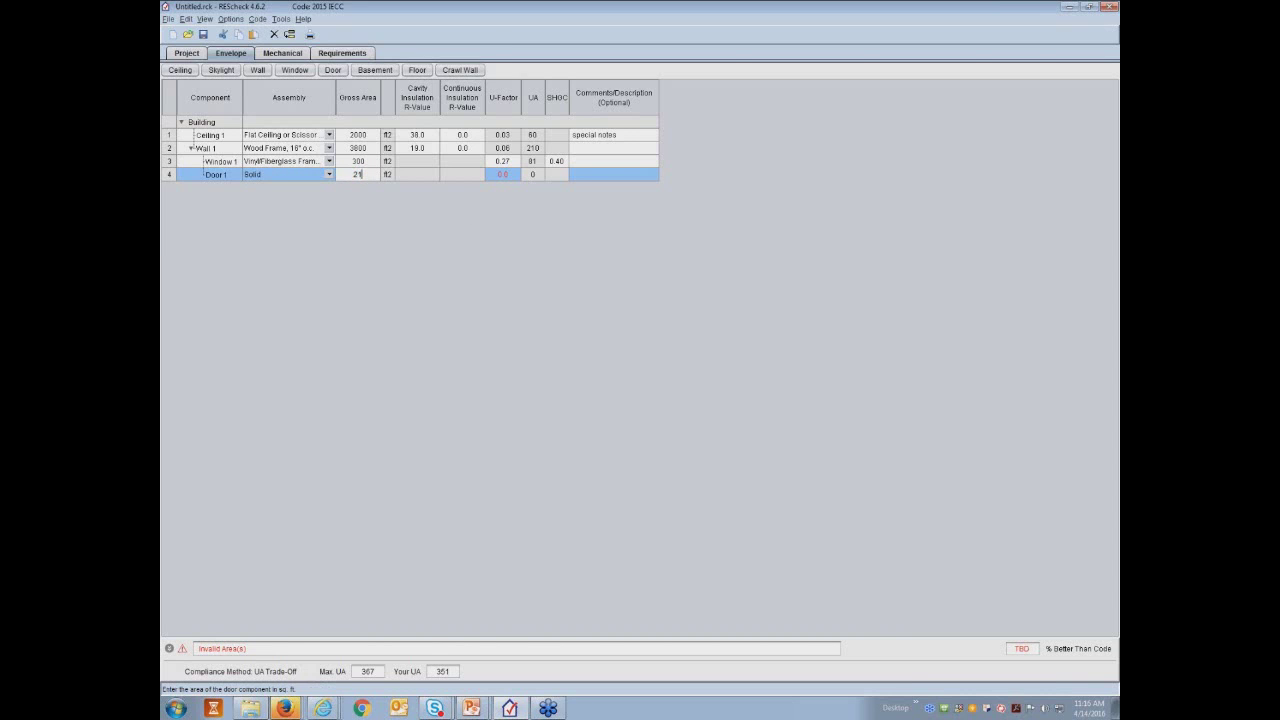
Step: Set the solid door's U-factor to 0.127
key(Tab)
key(BackSpace)
text(1247)
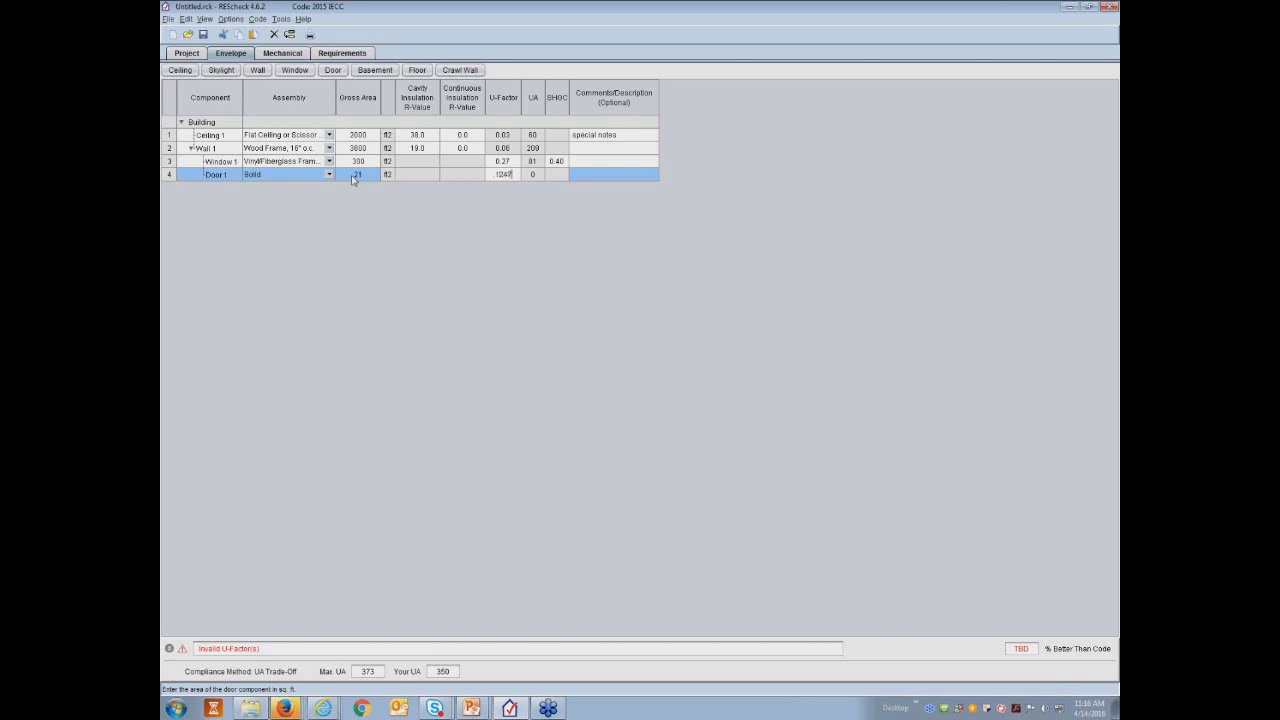
key(BackSpace)
key(BackSpace)
text(7)
Step: Add a Solid Concrete or Masonry basement wall with 9.0 ft wall height, 7.0 ft depth below grade and 9.0 ft insulation depth
click(376, 77)
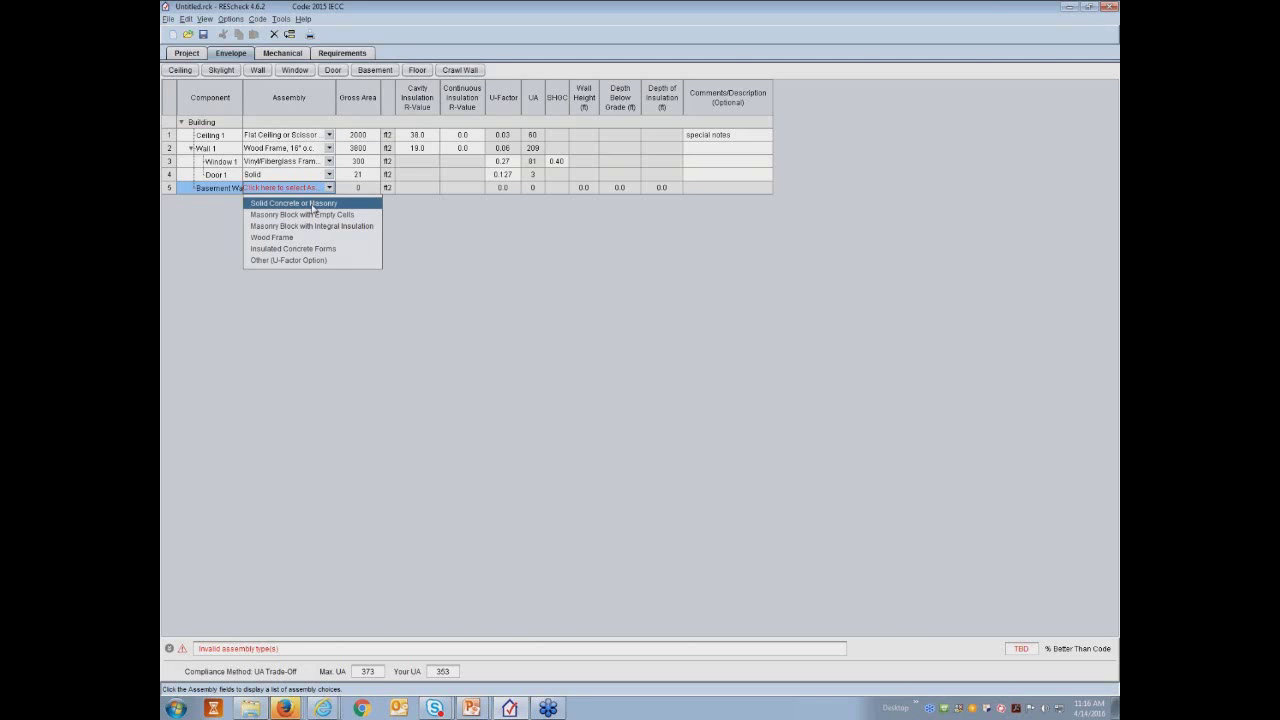
click(313, 204)
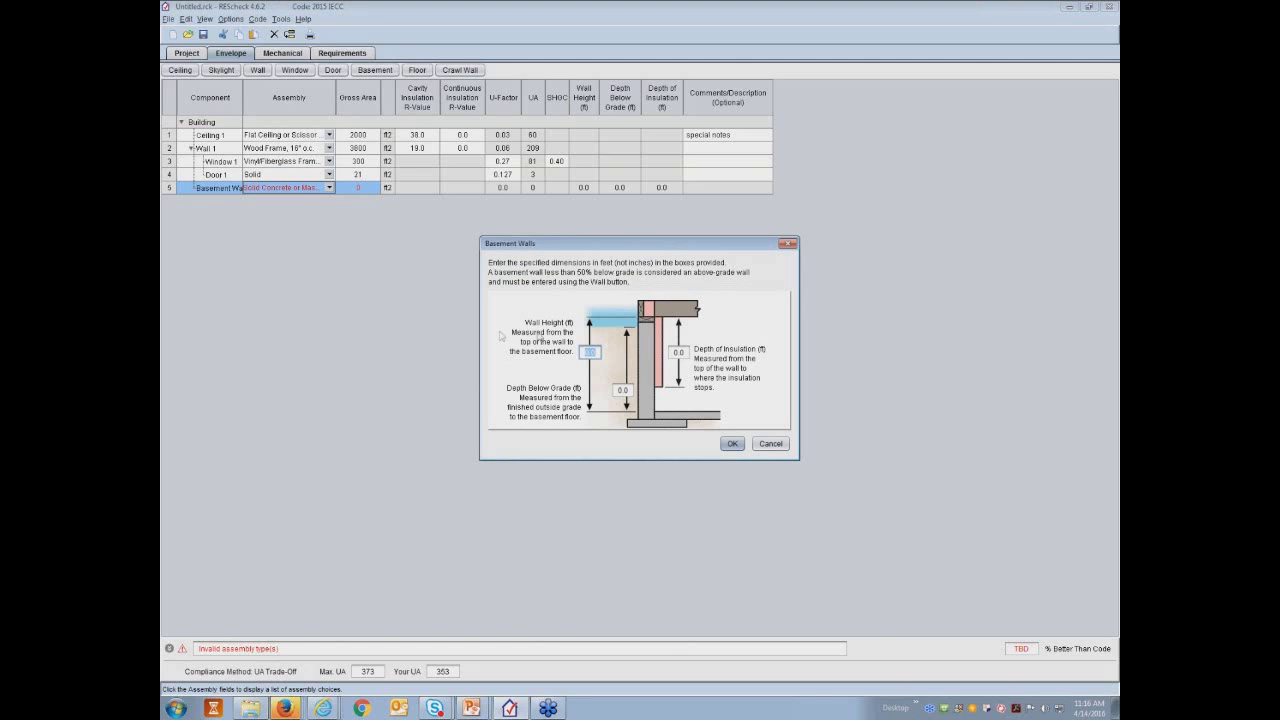
text(9.0)
key(Tab)
text(7.0)
click(672, 353)
text(7.0)
key(BackSpace)
key(BackSpace)
key(BackSpace)
text(9.0)
click(726, 441)
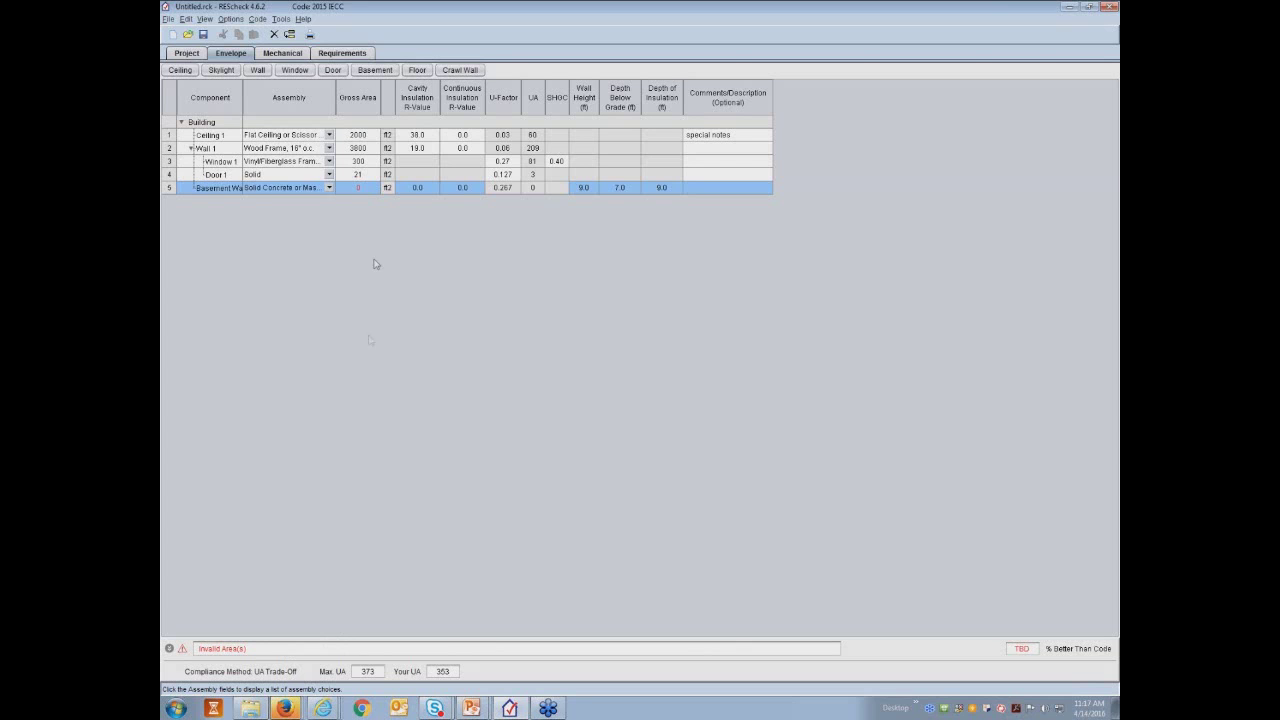
Step: Set the basement wall's gross area to 1200 ft2 and its cavity insulation R-value to 15.0
click(366, 188)
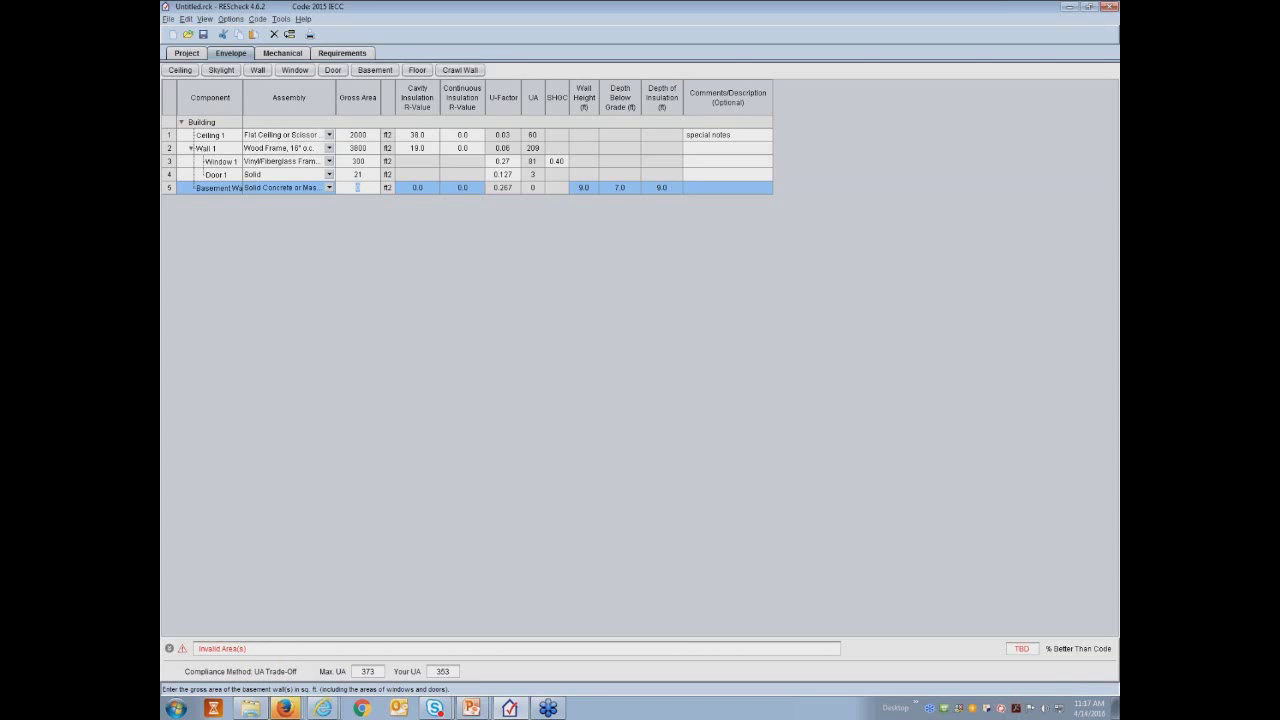
text(1200)
click(417, 188)
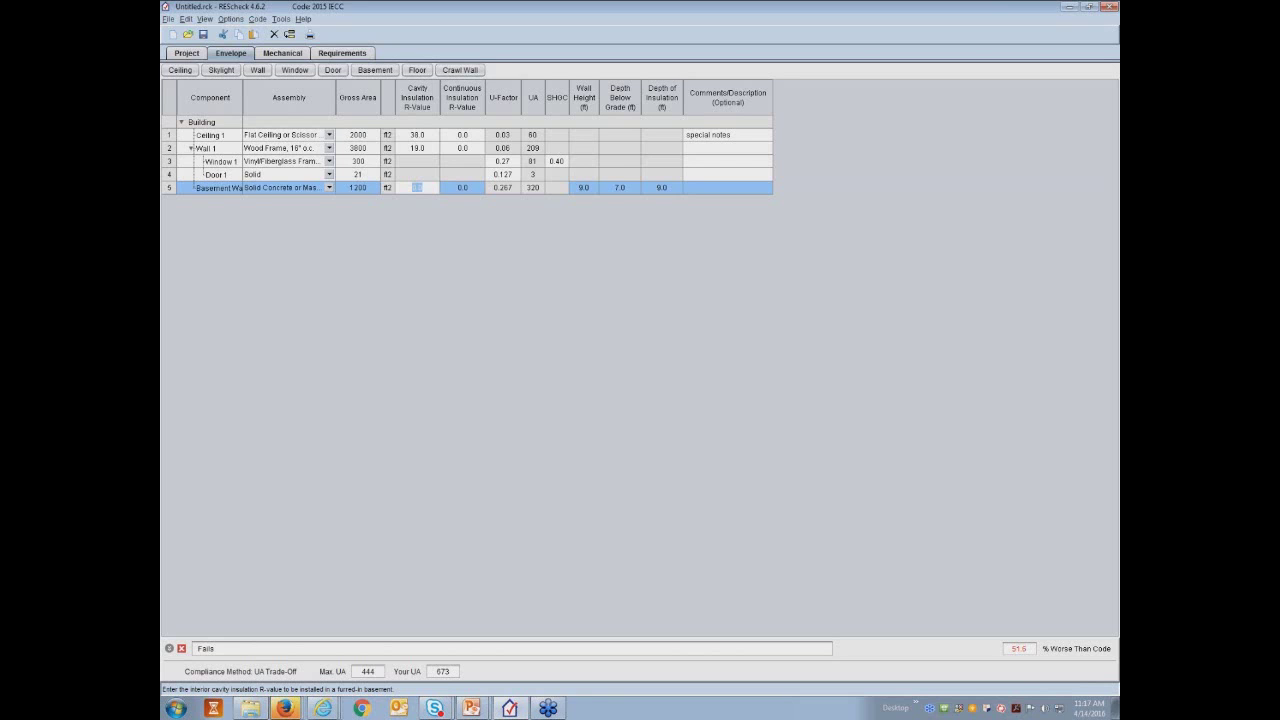
text(15.0)
click(467, 163)
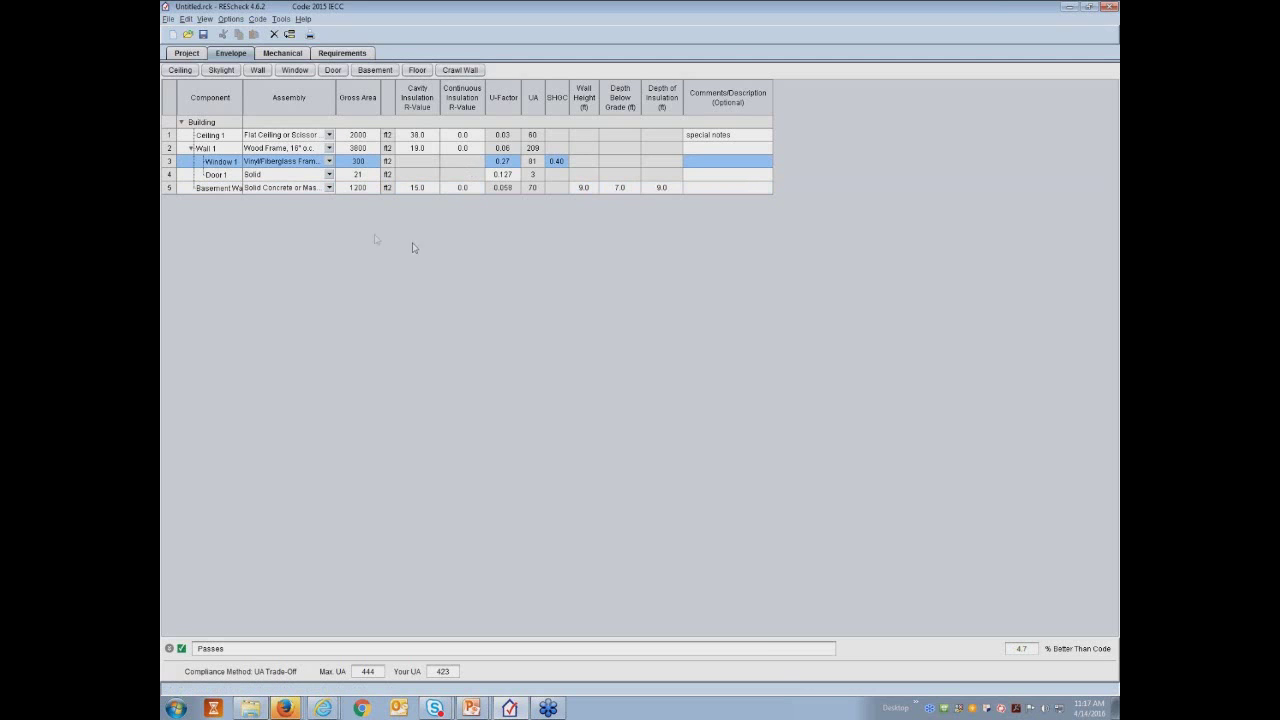
Step: Add a floor to the envelope with the All-Wood Joist/Truss, Over Unconditioned Space assembly
click(422, 71)
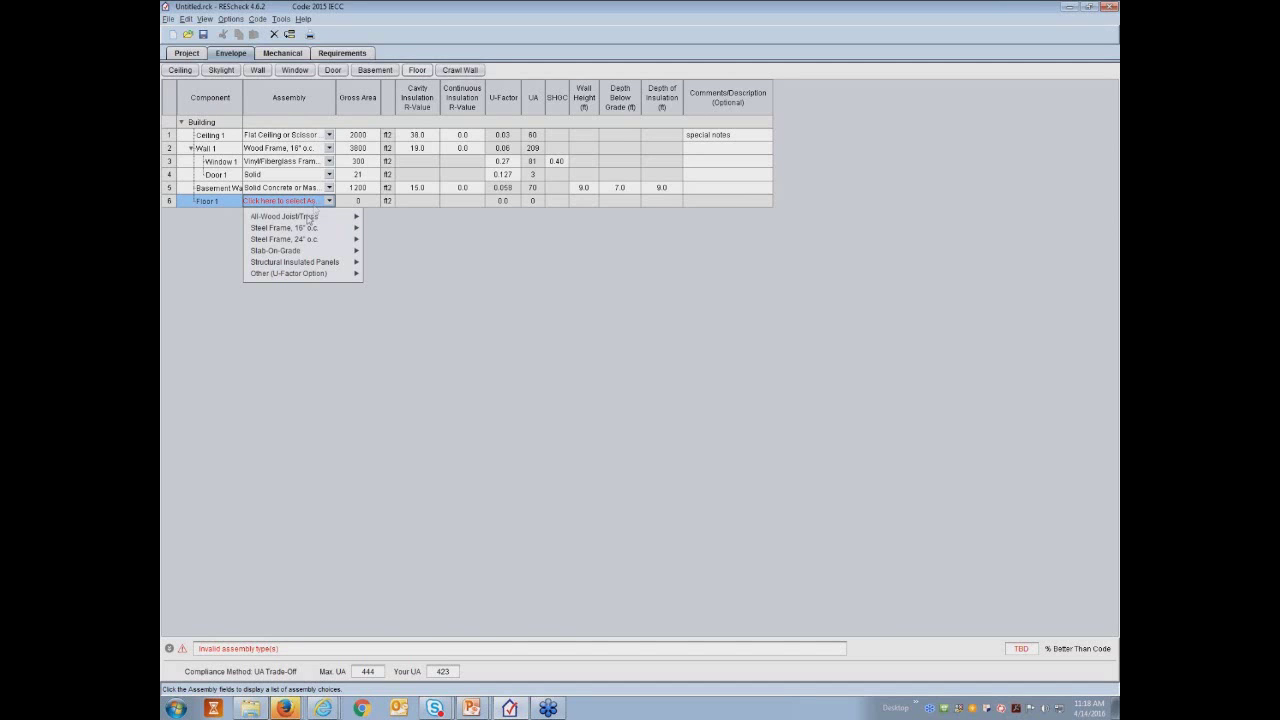
mouse_move(310, 218)
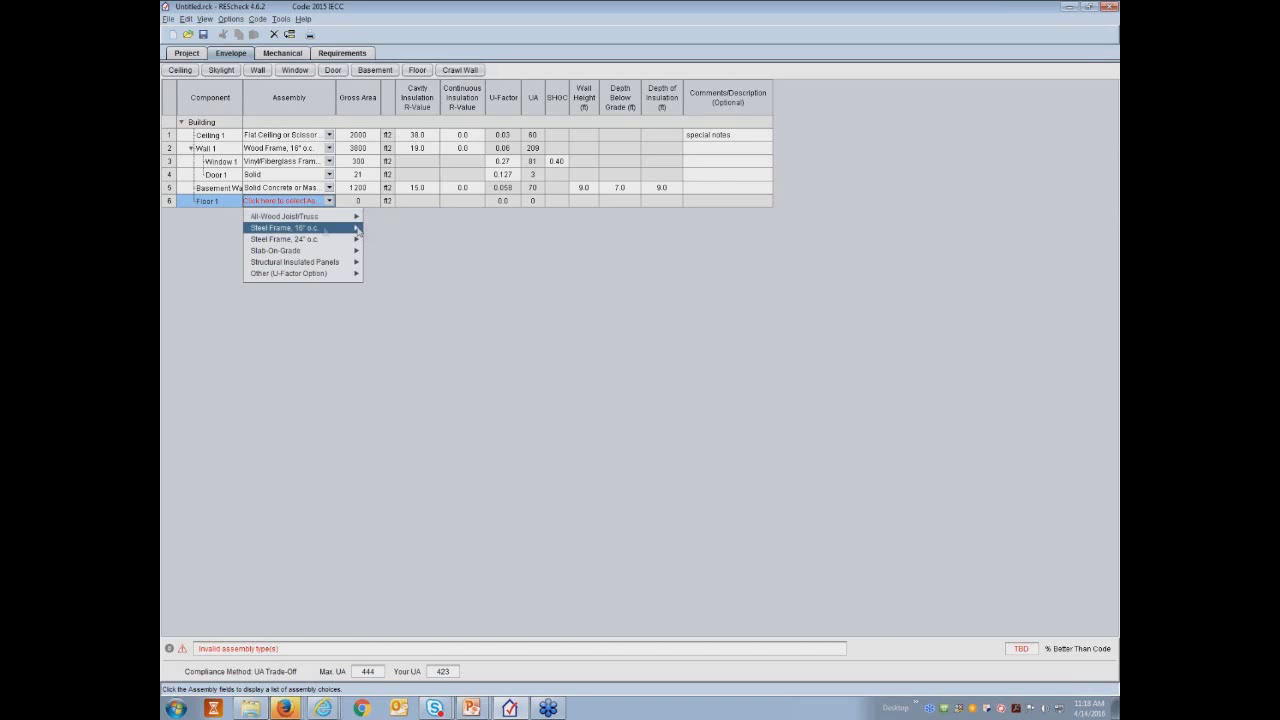
mouse_move(281, 252)
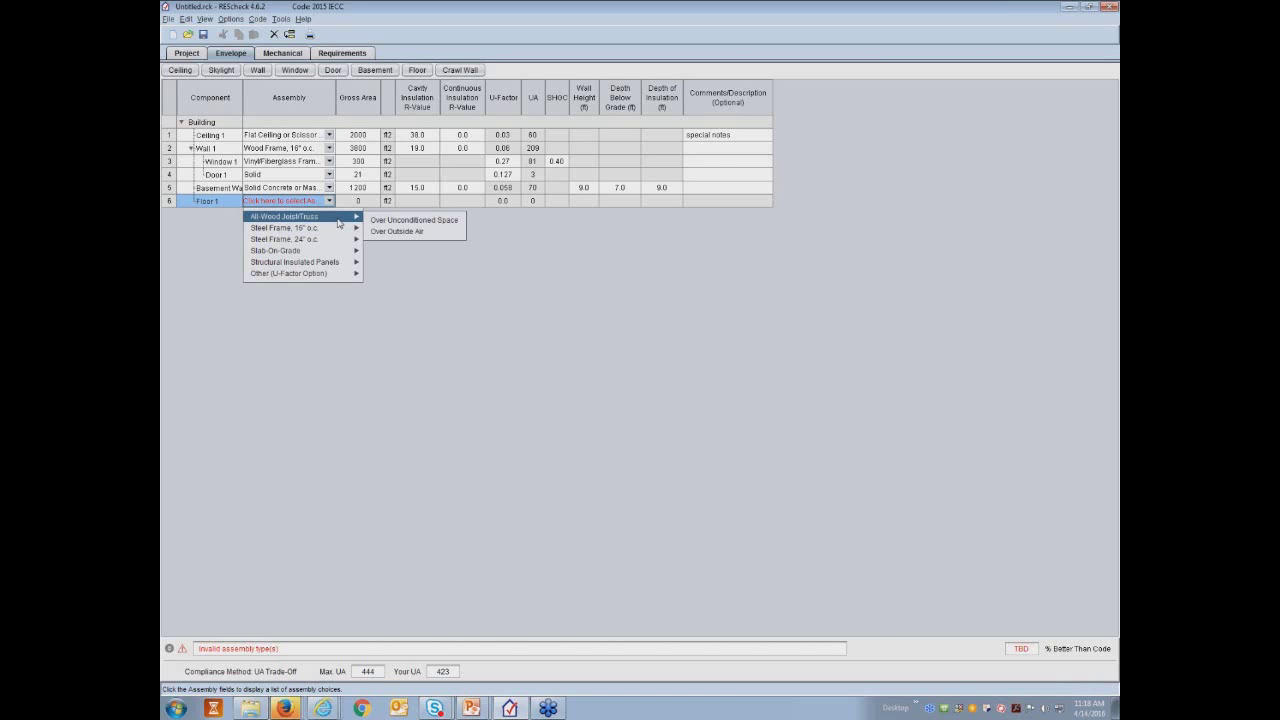
click(414, 221)
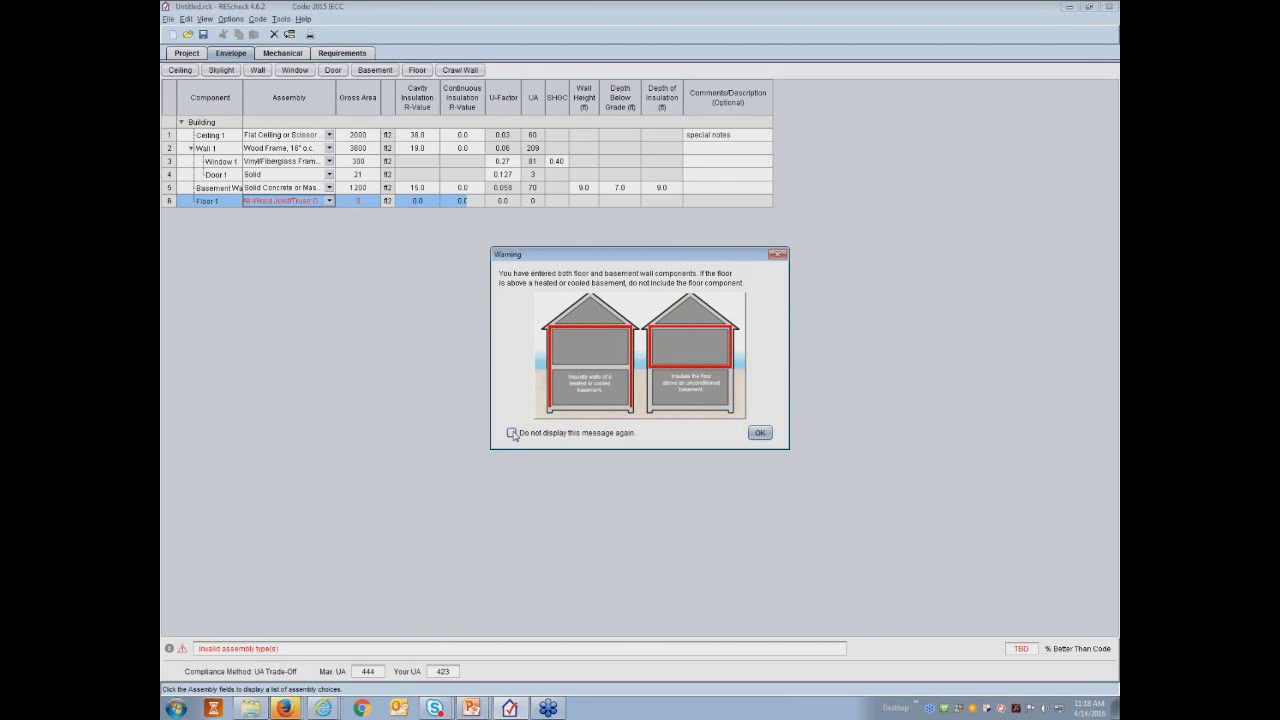
click(768, 434)
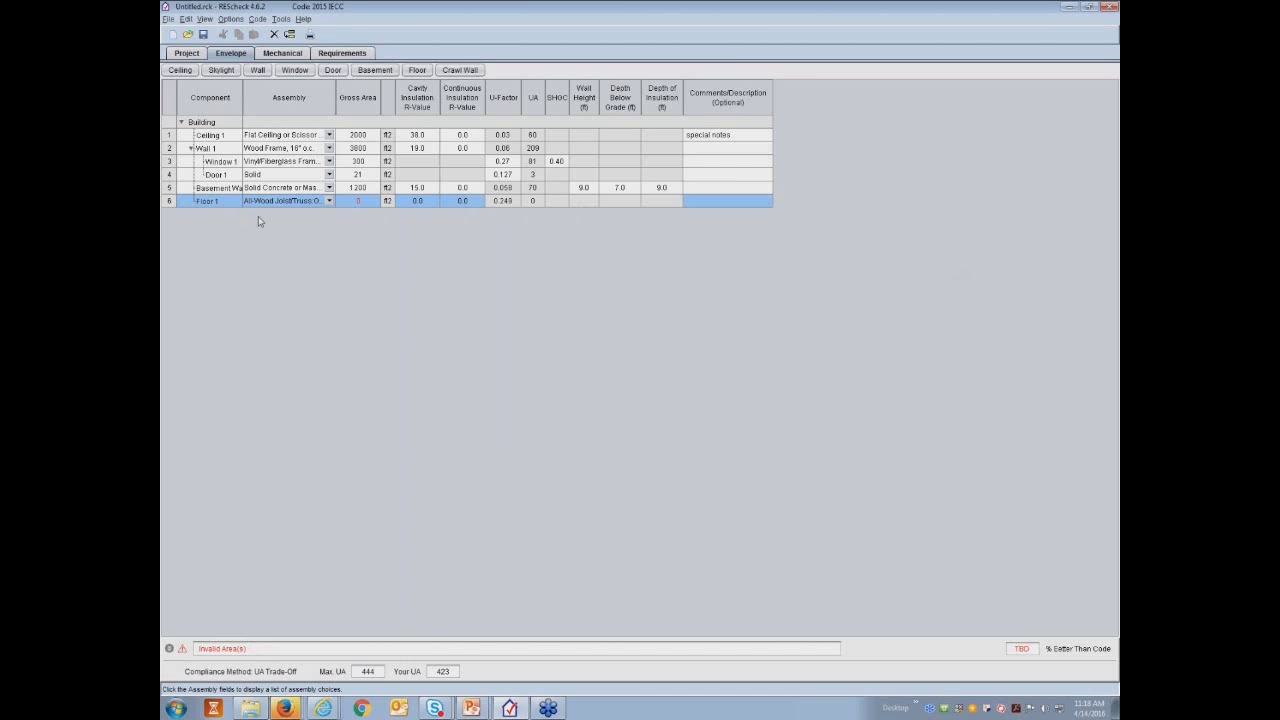
Step: Set the wood joist floor's gross area to 1200 ft2 and its cavity insulation R-value to 30
click(367, 204)
text(1200)
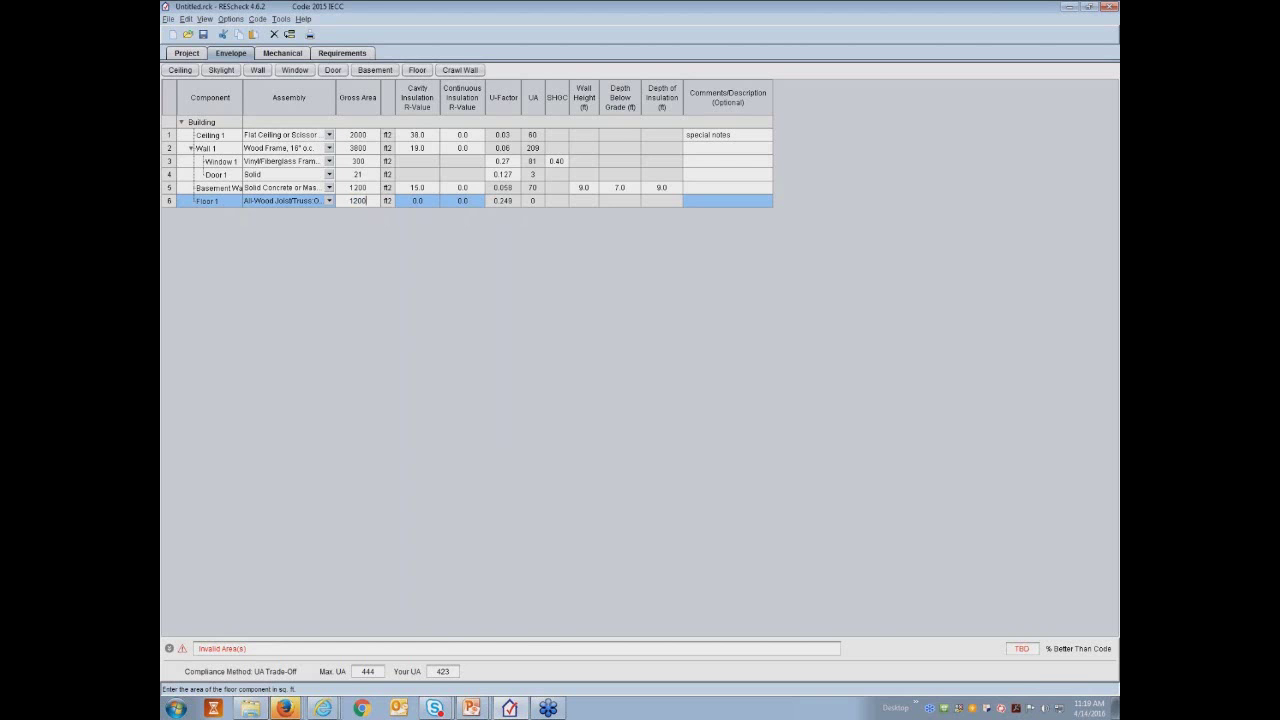
key(Tab)
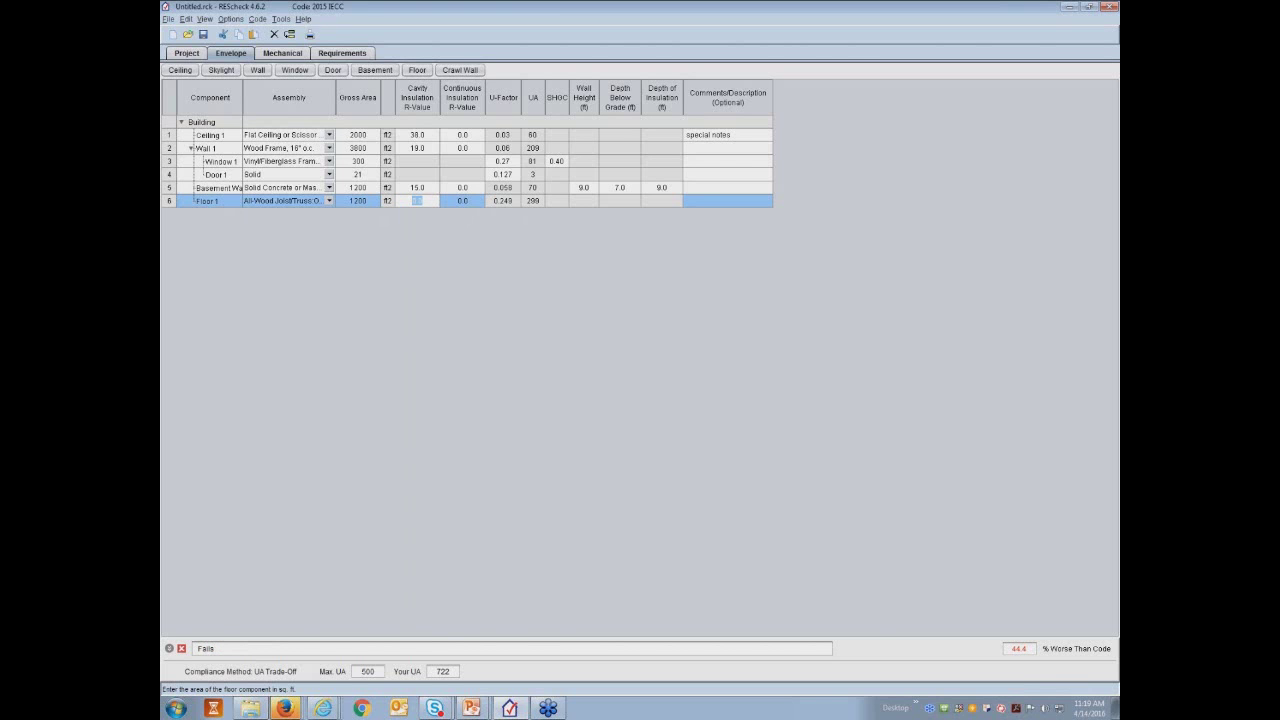
text(30)
key(Tab)
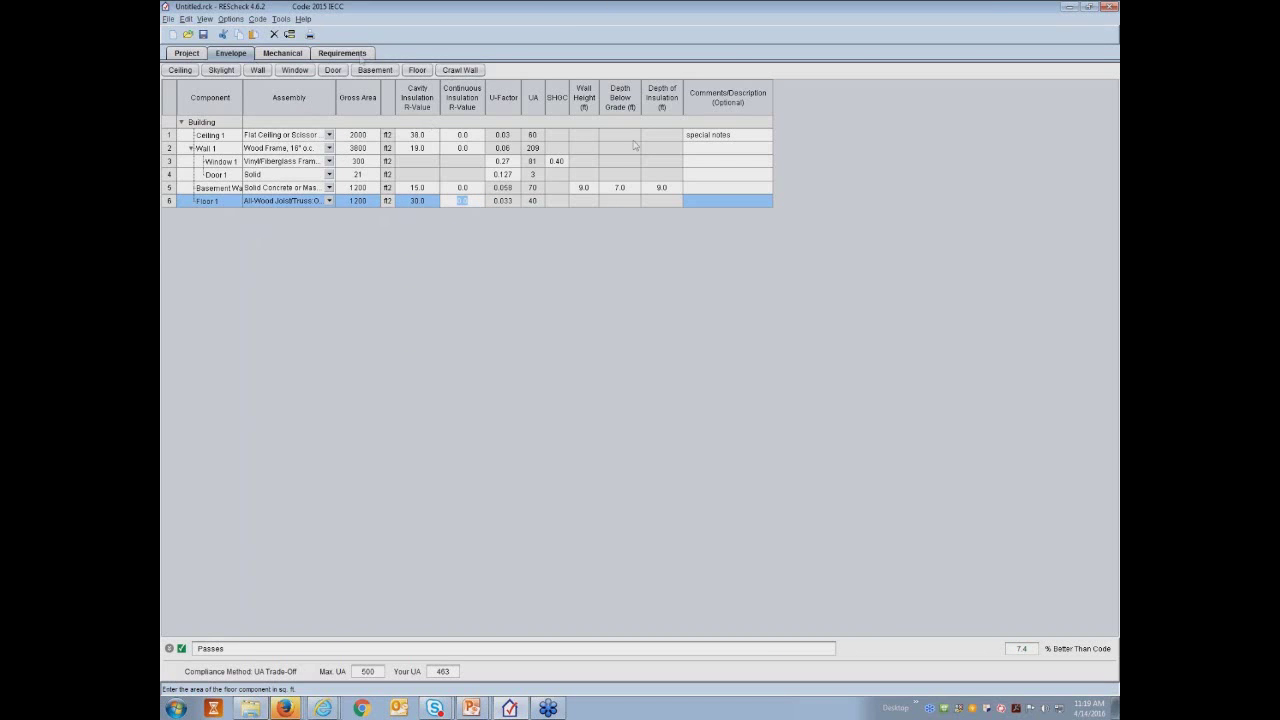
Step: Add a second floor component as an unheated Slab-On-Grade with an insulation depth of 4.0 ft
click(421, 72)
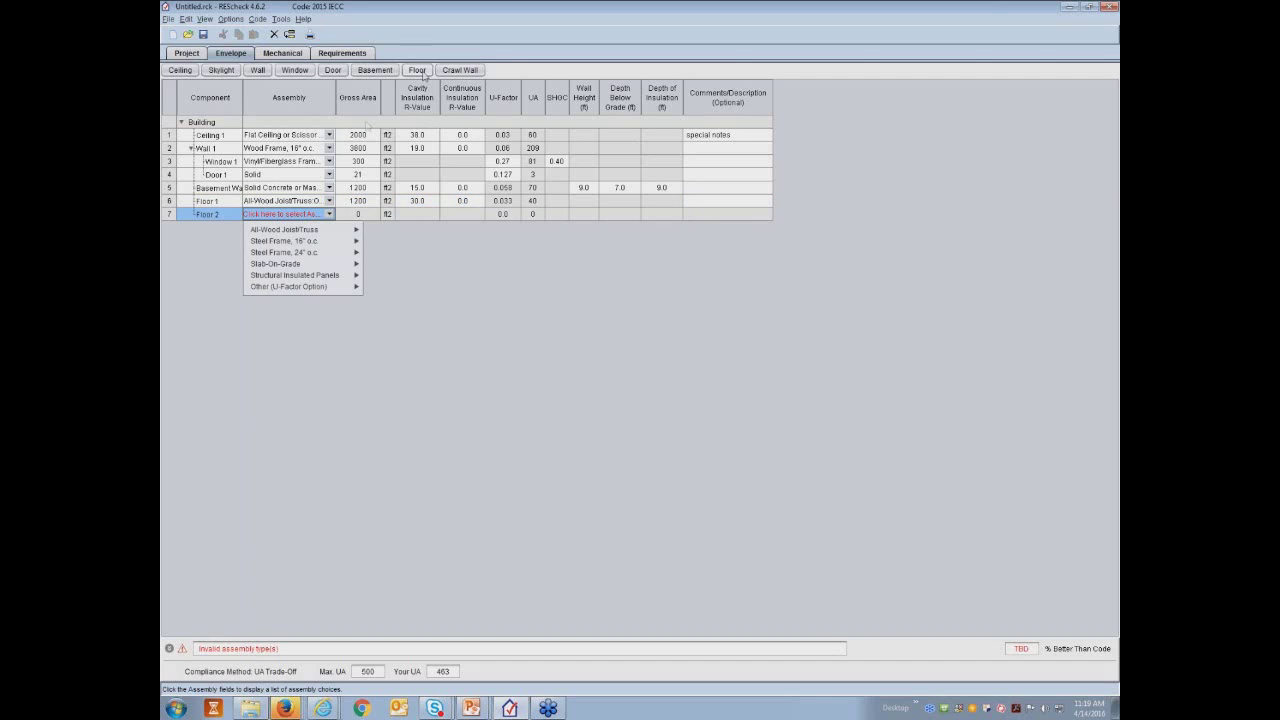
mouse_move(332, 266)
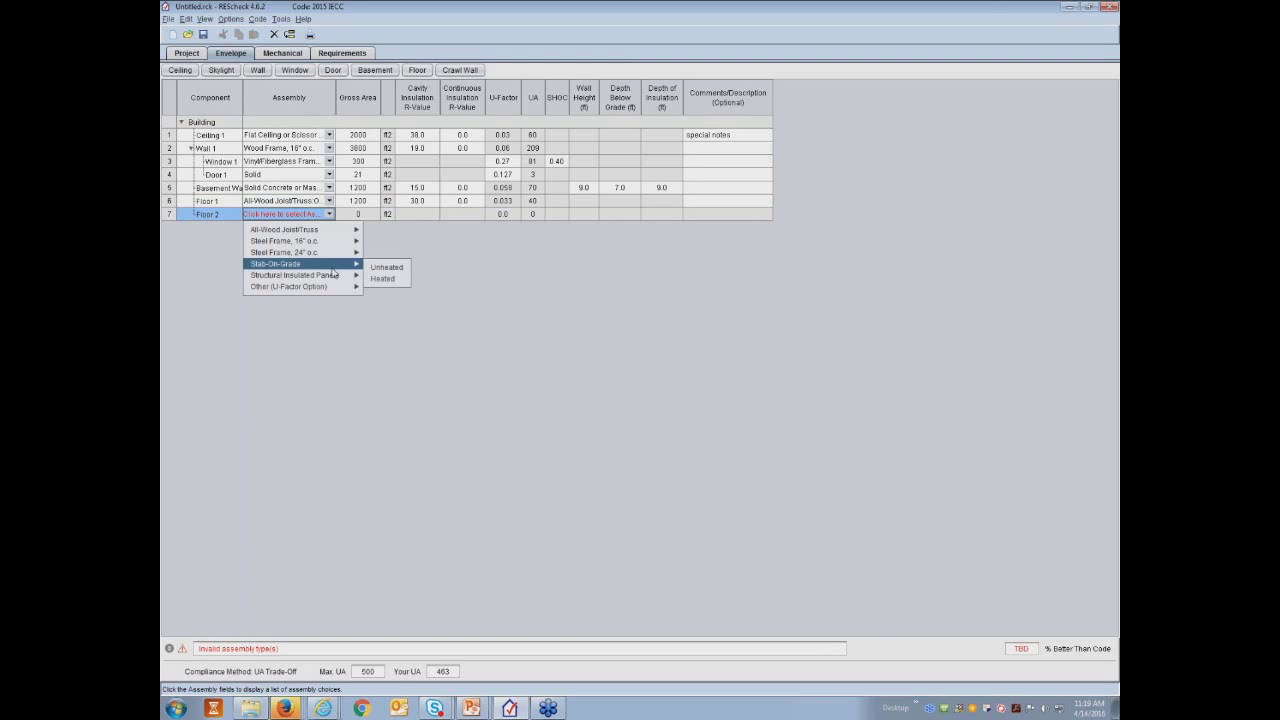
click(397, 268)
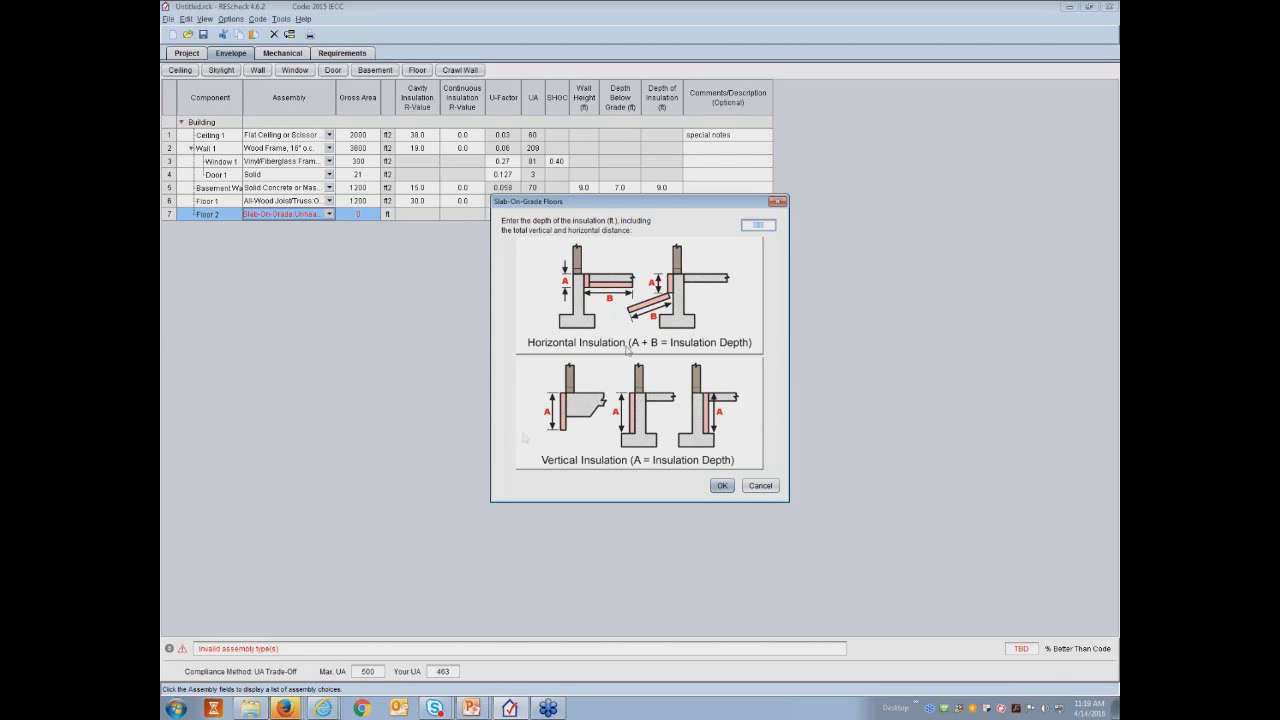
click(758, 225)
text(4.0)
click(723, 485)
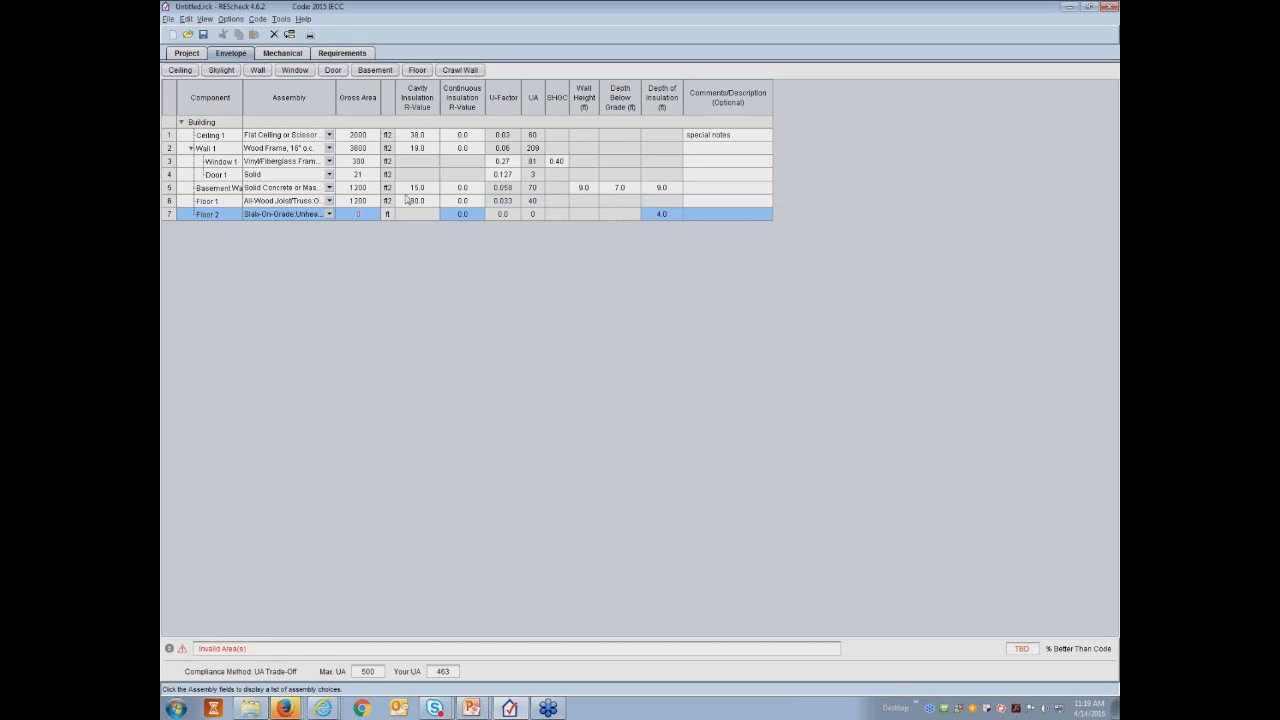
Step: Set the slab-on-grade floor's perimeter to 93 ft and open its continuous insulation R-value for editing
click(368, 217)
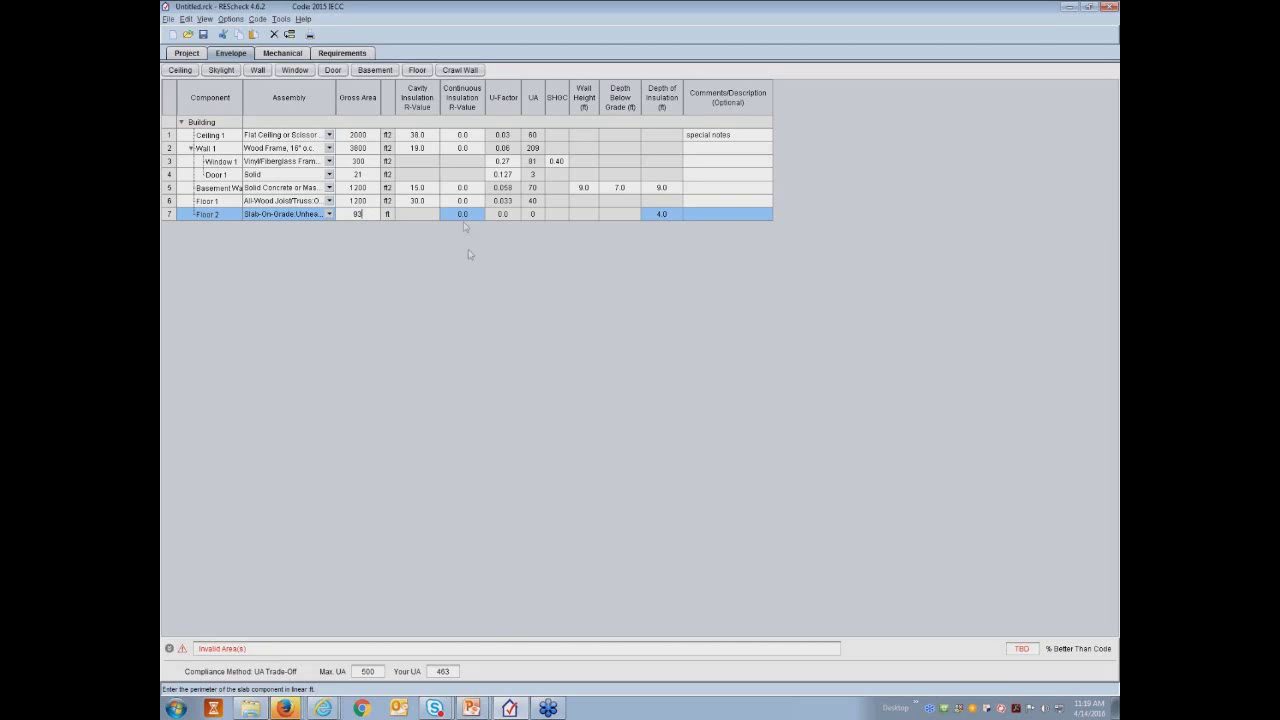
click(464, 215)
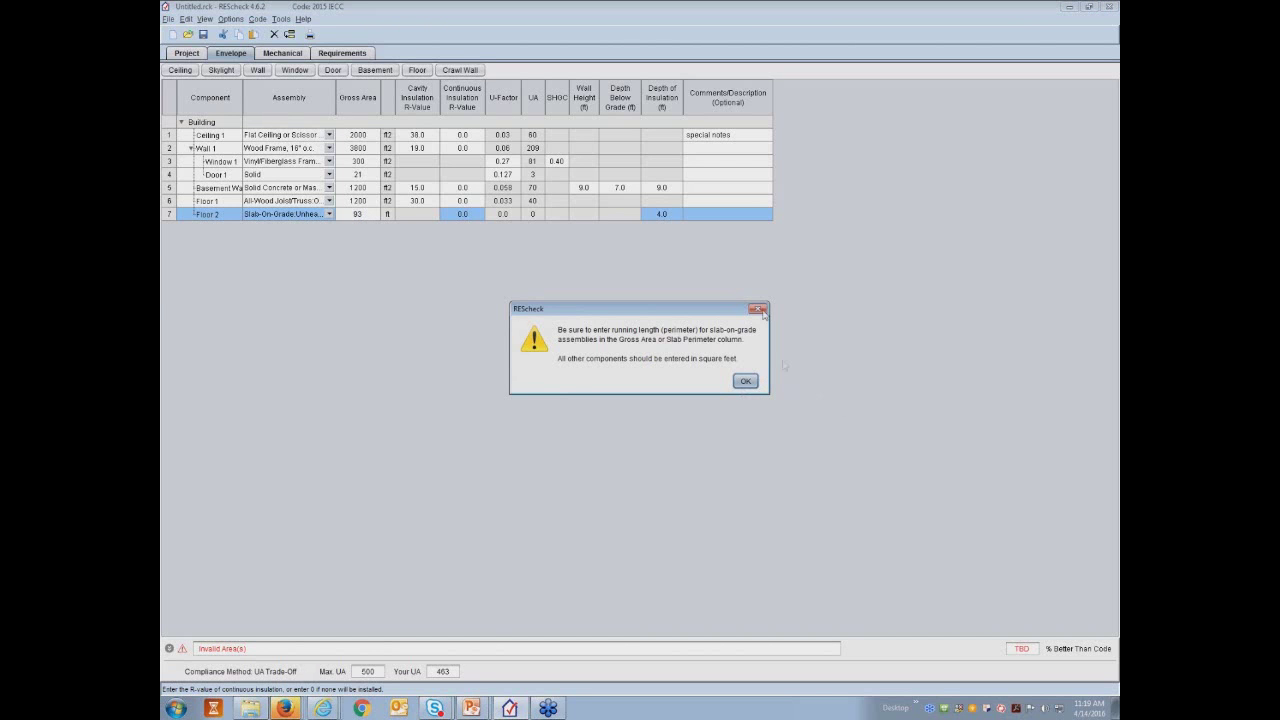
click(746, 381)
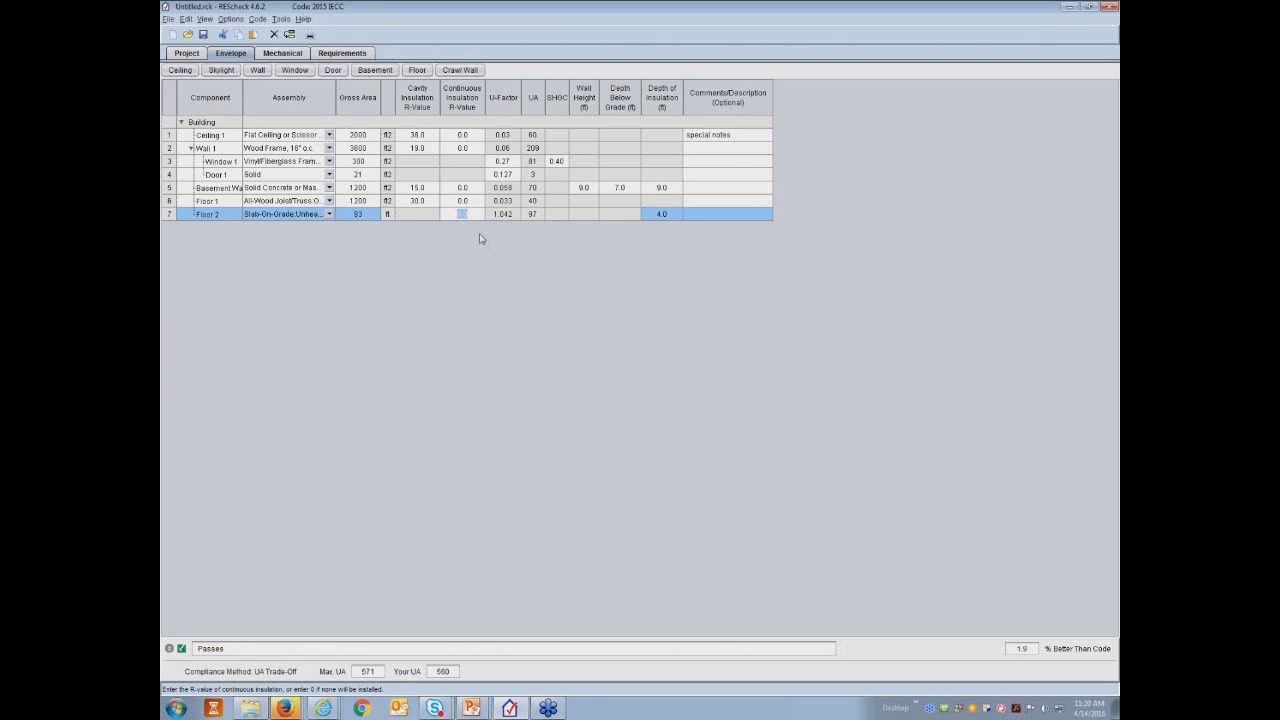
Step: Set the unheated slab-on-grade floor's continuous insulation R-value to 10
text(10)
click(435, 220)
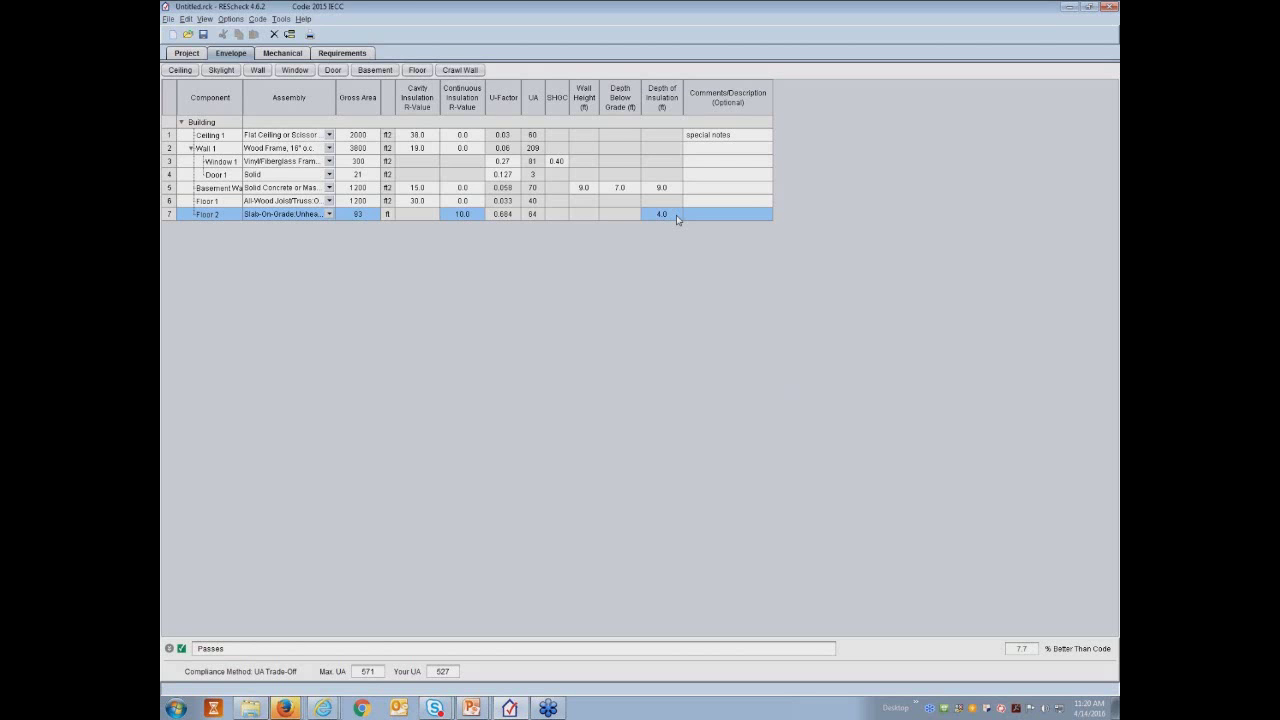
Step: Add a crawl wall with the Solid Concrete or Masonry assembly, accepting the default crawl space dimensions
click(463, 72)
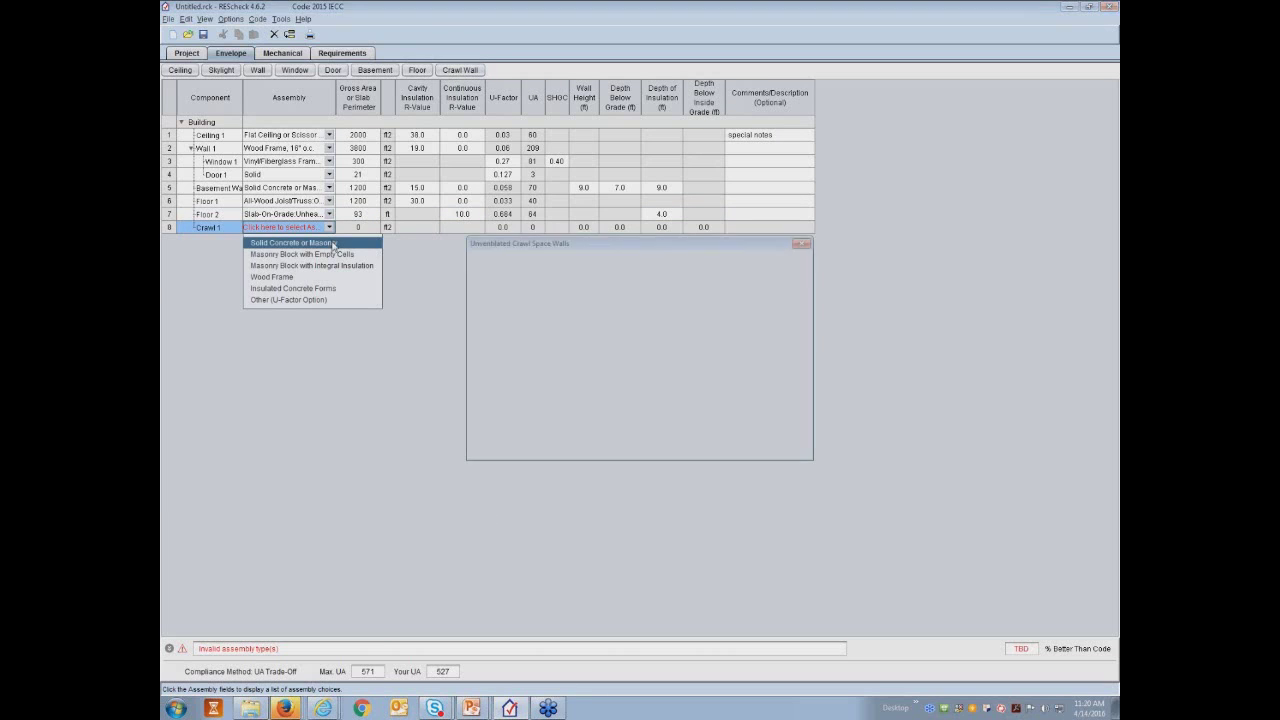
click(333, 245)
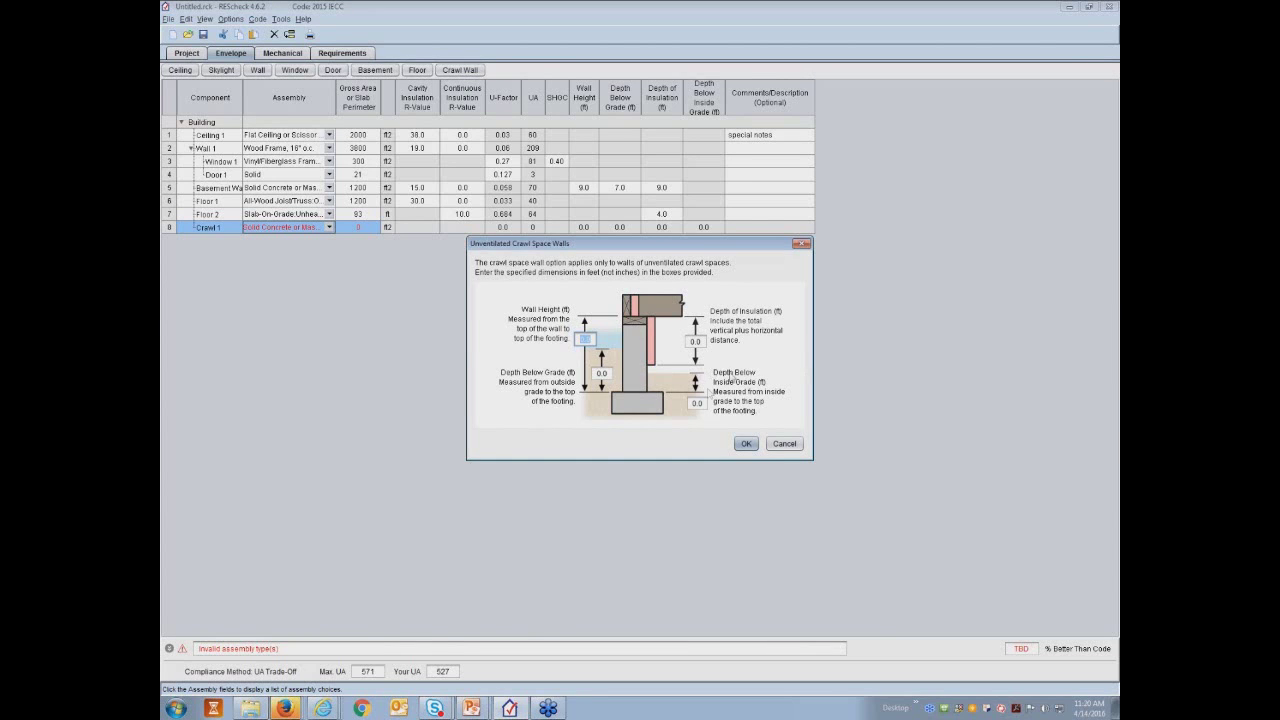
click(748, 444)
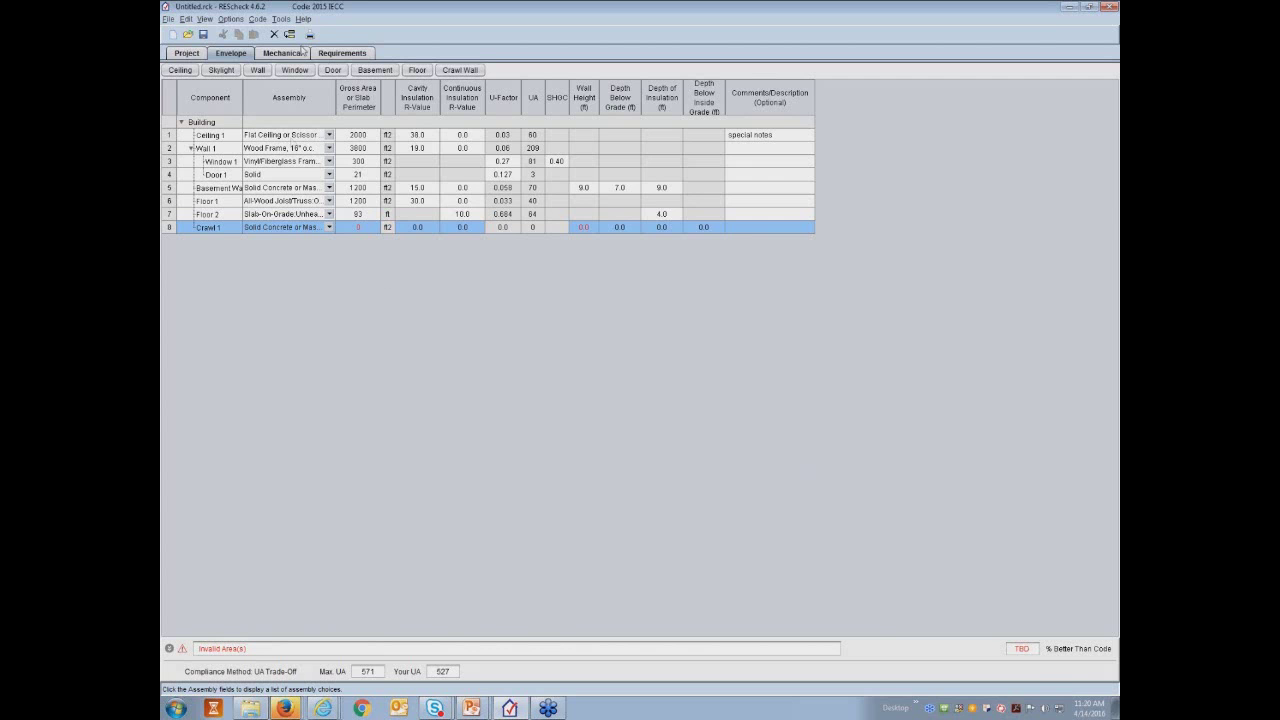
Step: Review the mechanical compliance information and the list of envelope requirements for the untitled project
click(266, 57)
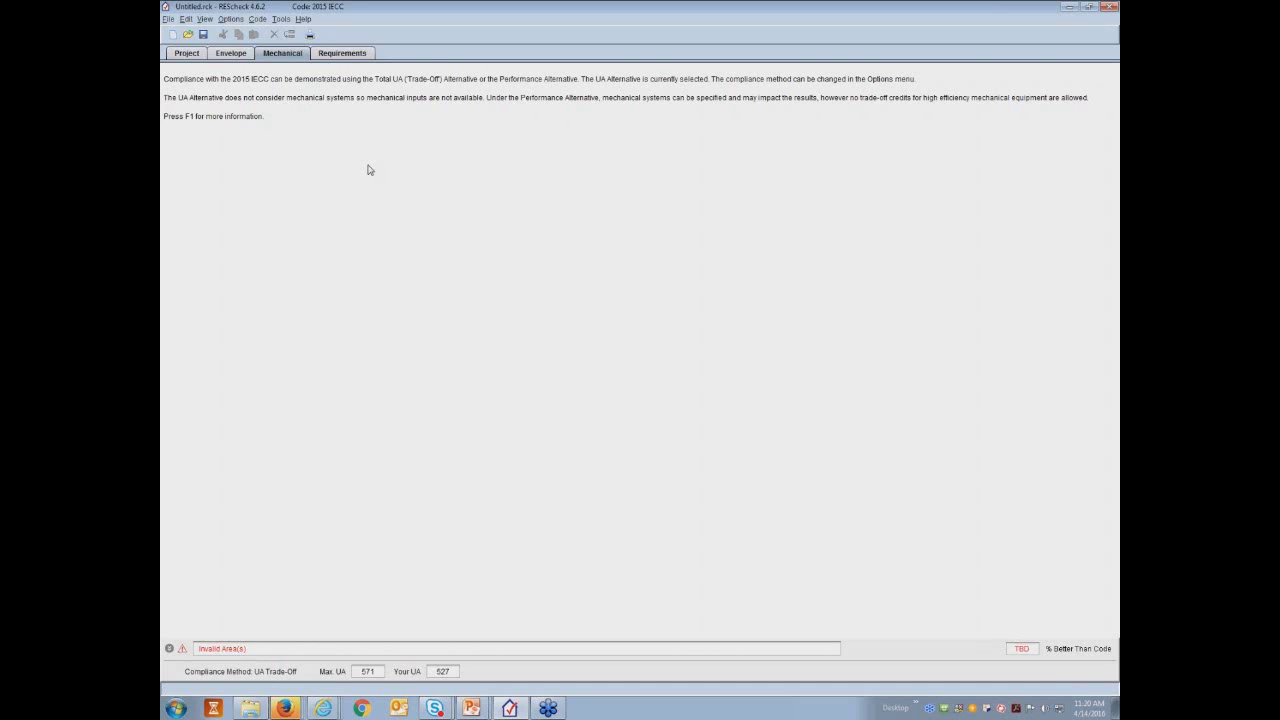
click(339, 57)
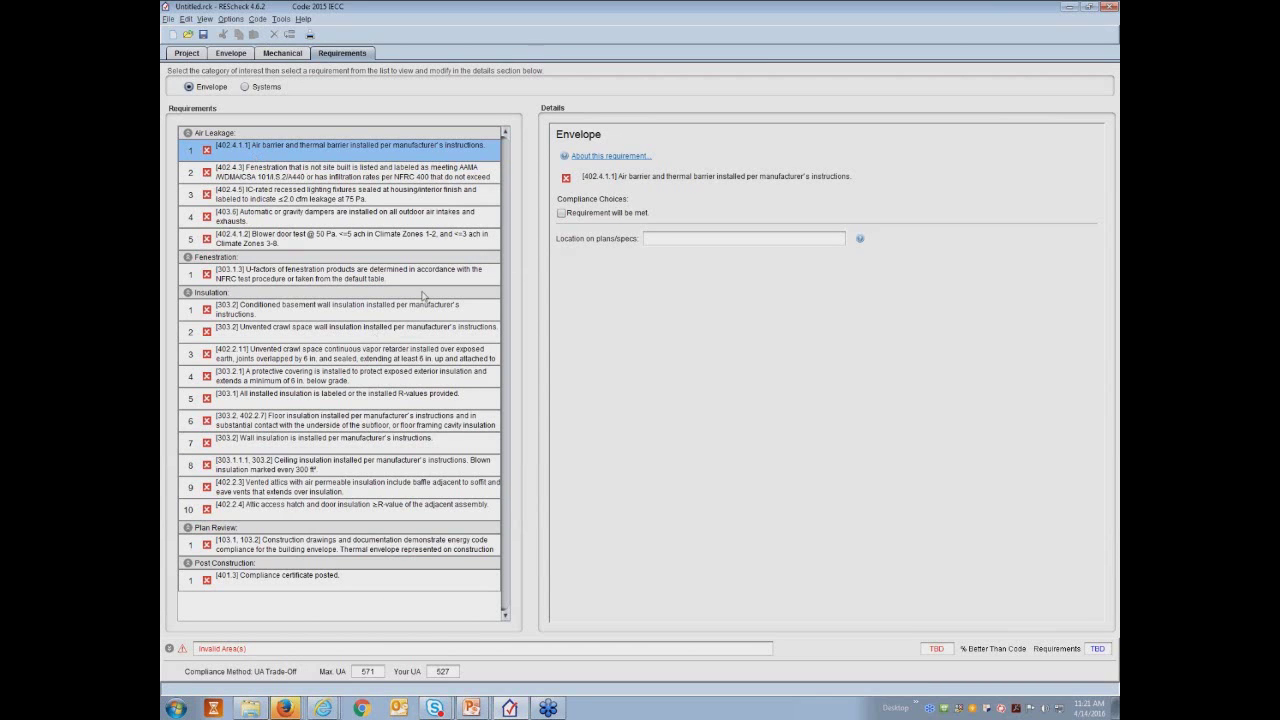
Step: Open the recent project file Jones Residence.rck without saving the changes to the untitled project
click(167, 20)
mouse_move(173, 58)
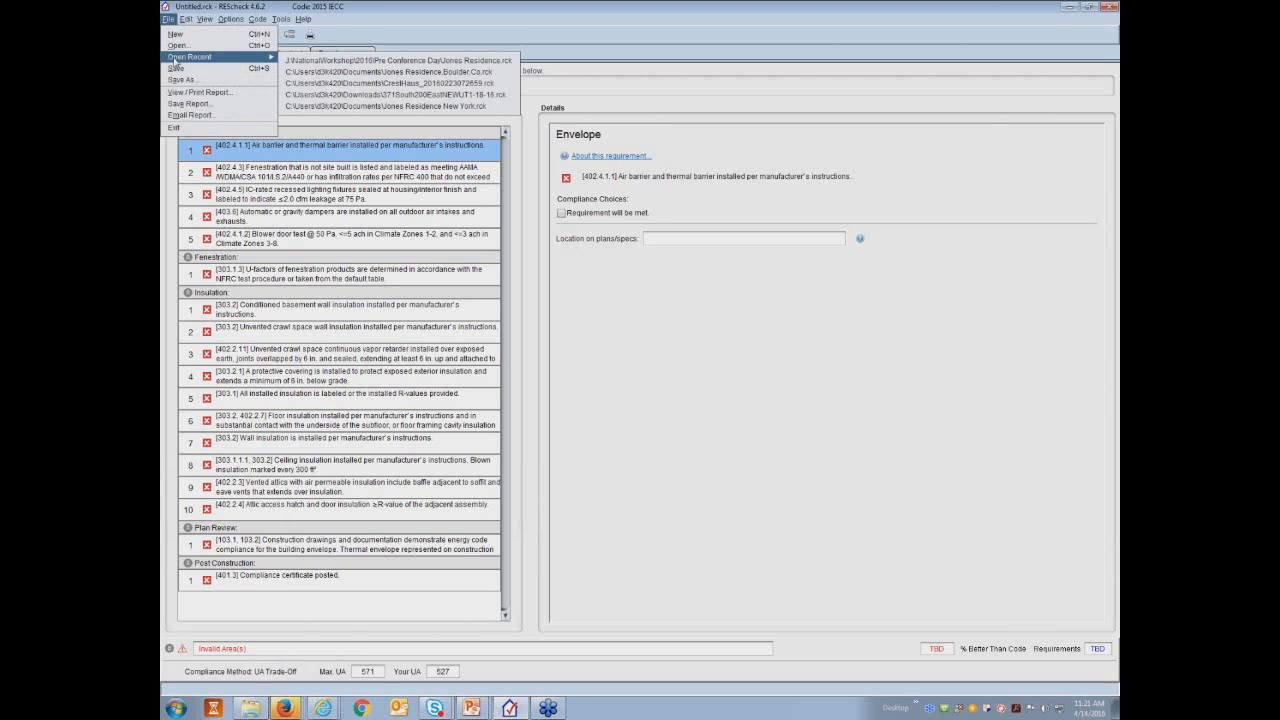
click(395, 62)
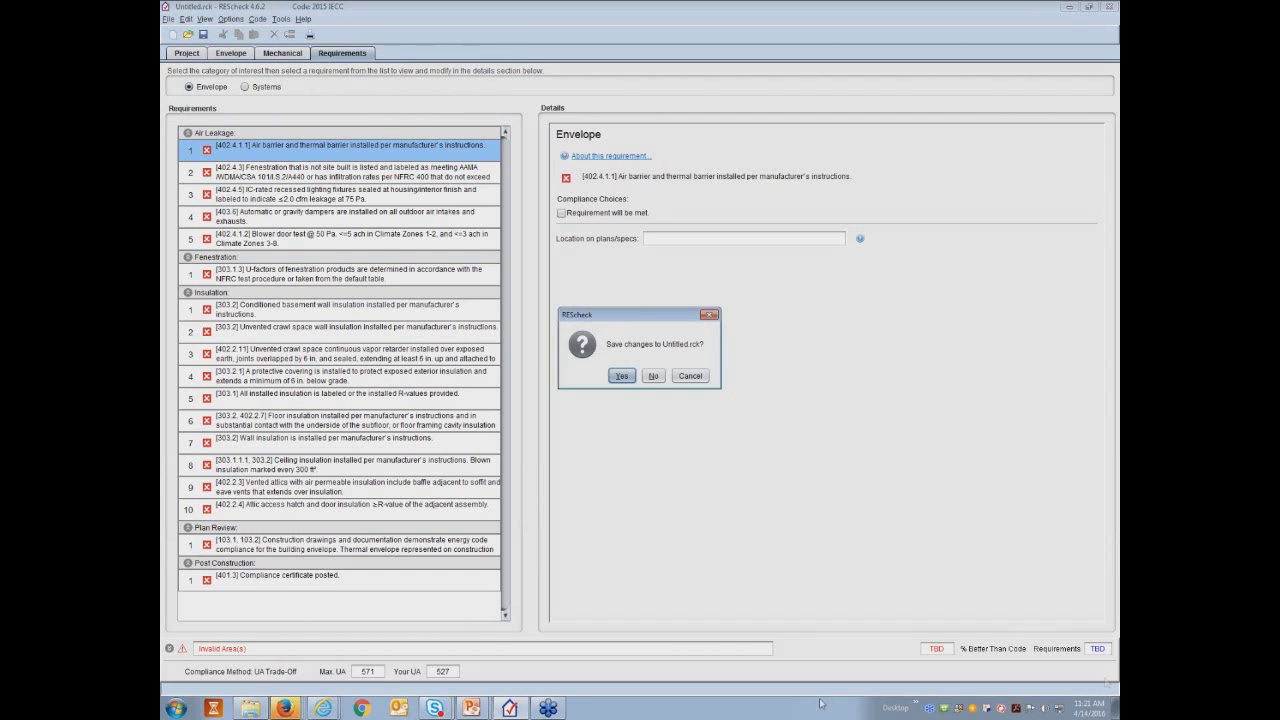
click(653, 376)
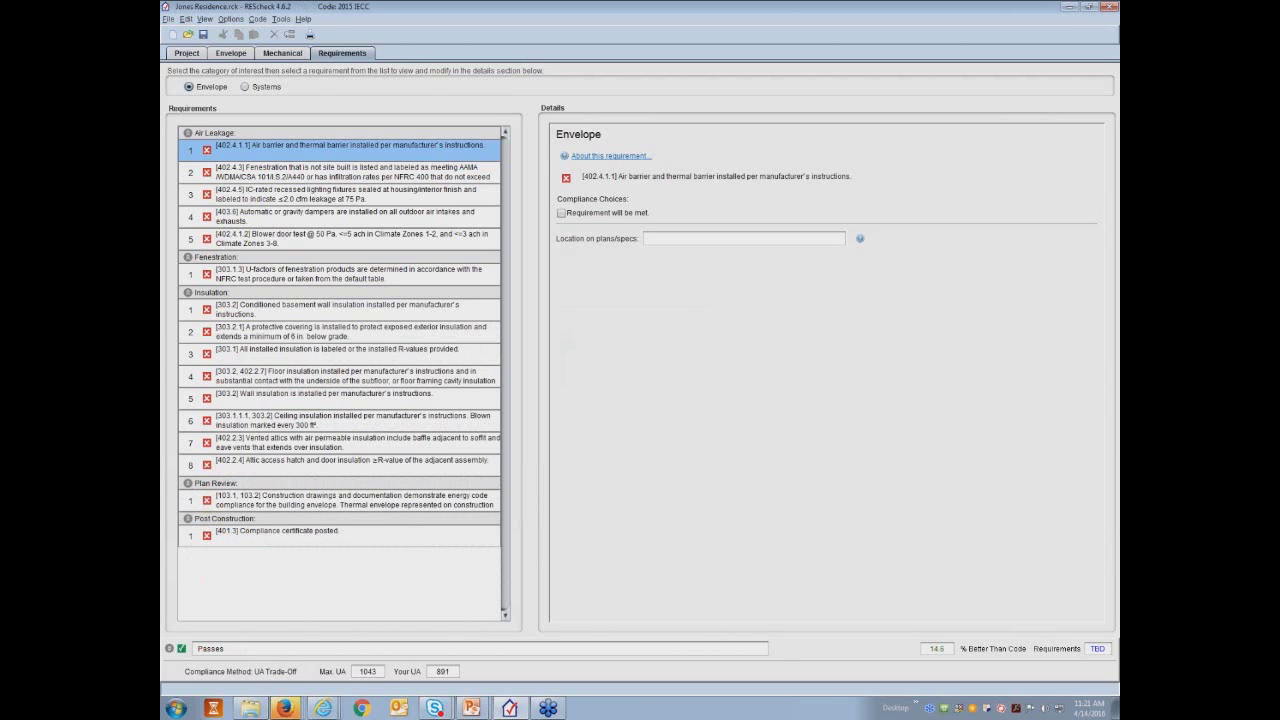
Step: Check the opened project's general information and widen the envelope table's Component and Assembly columns to fit their full entries
click(185, 56)
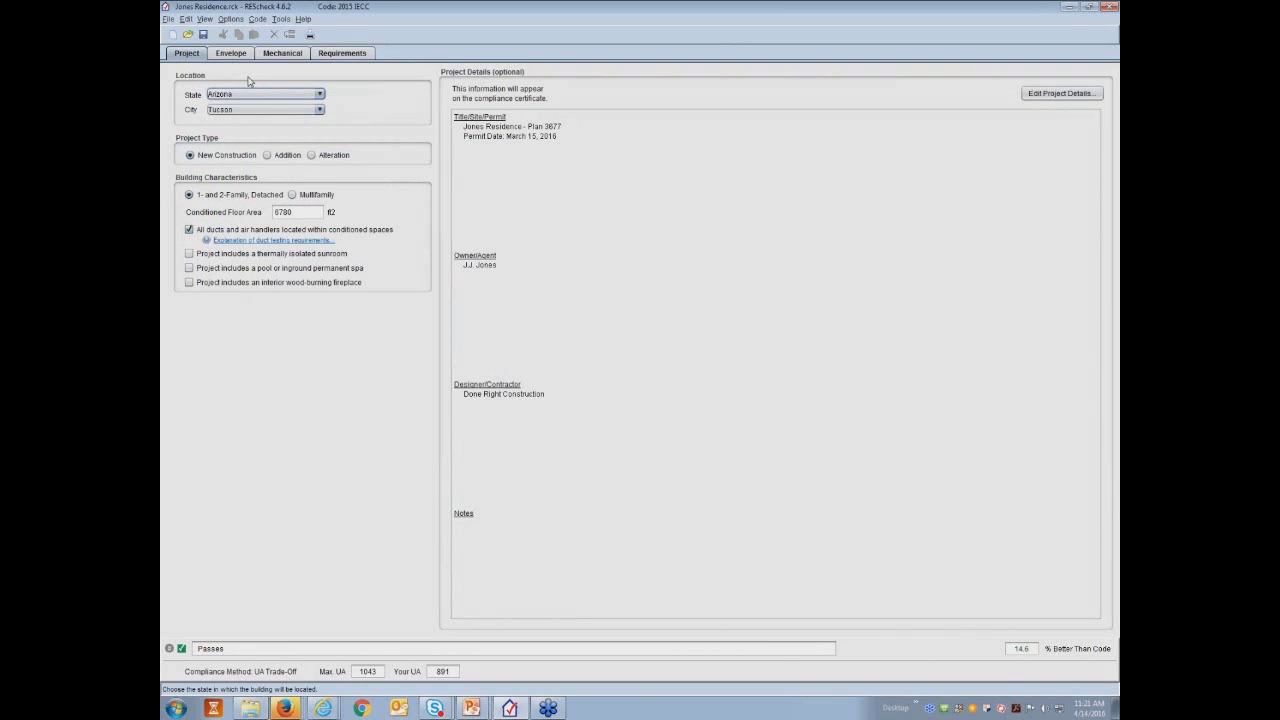
click(231, 53)
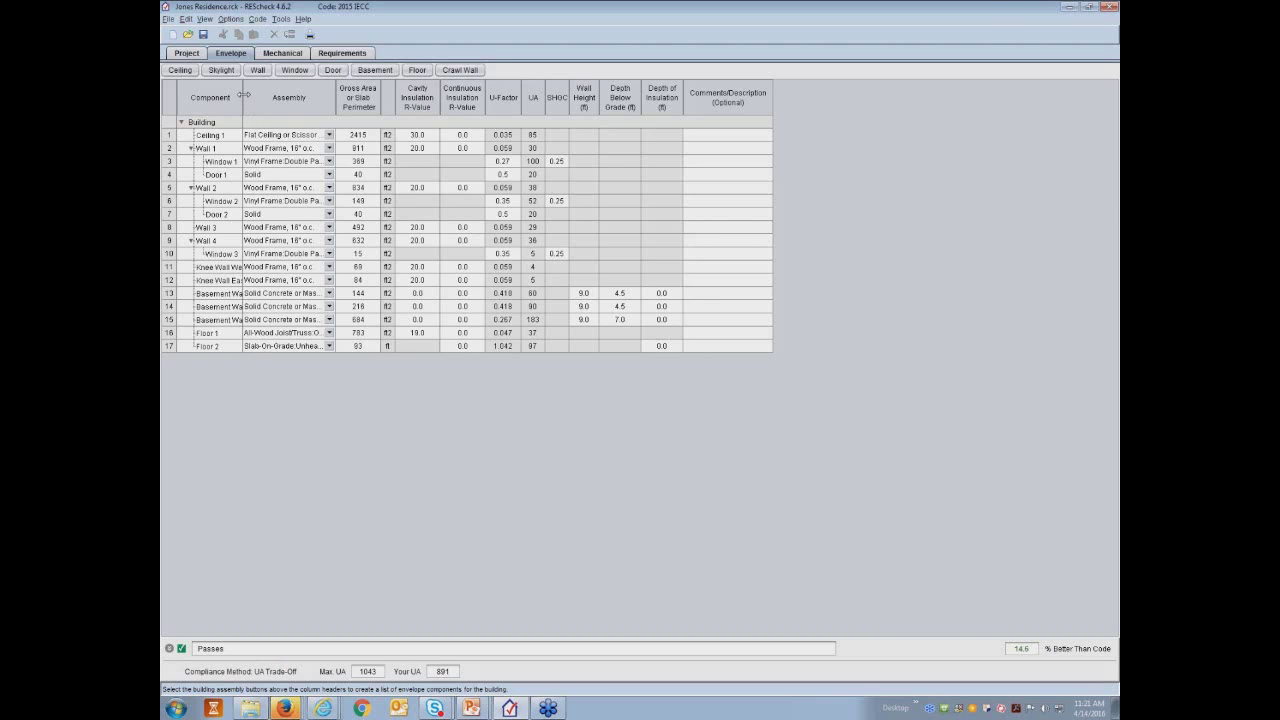
drag(243, 94, 309, 92)
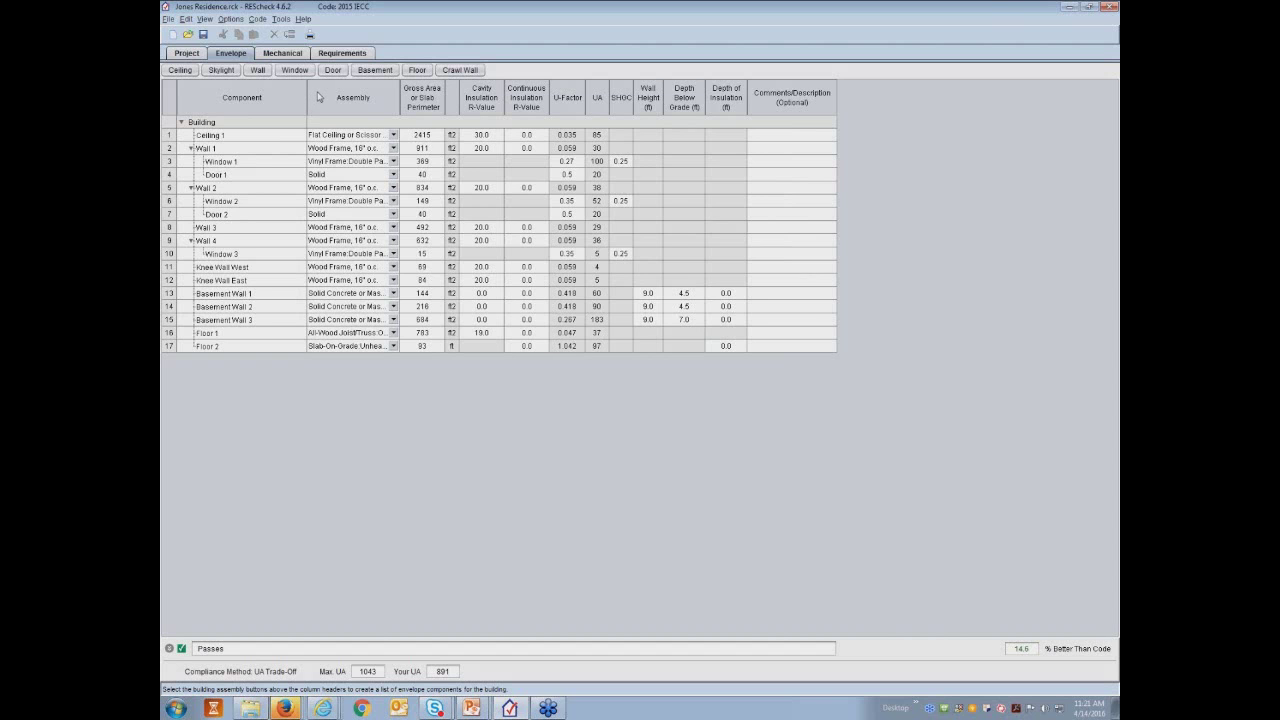
drag(307, 94, 285, 92)
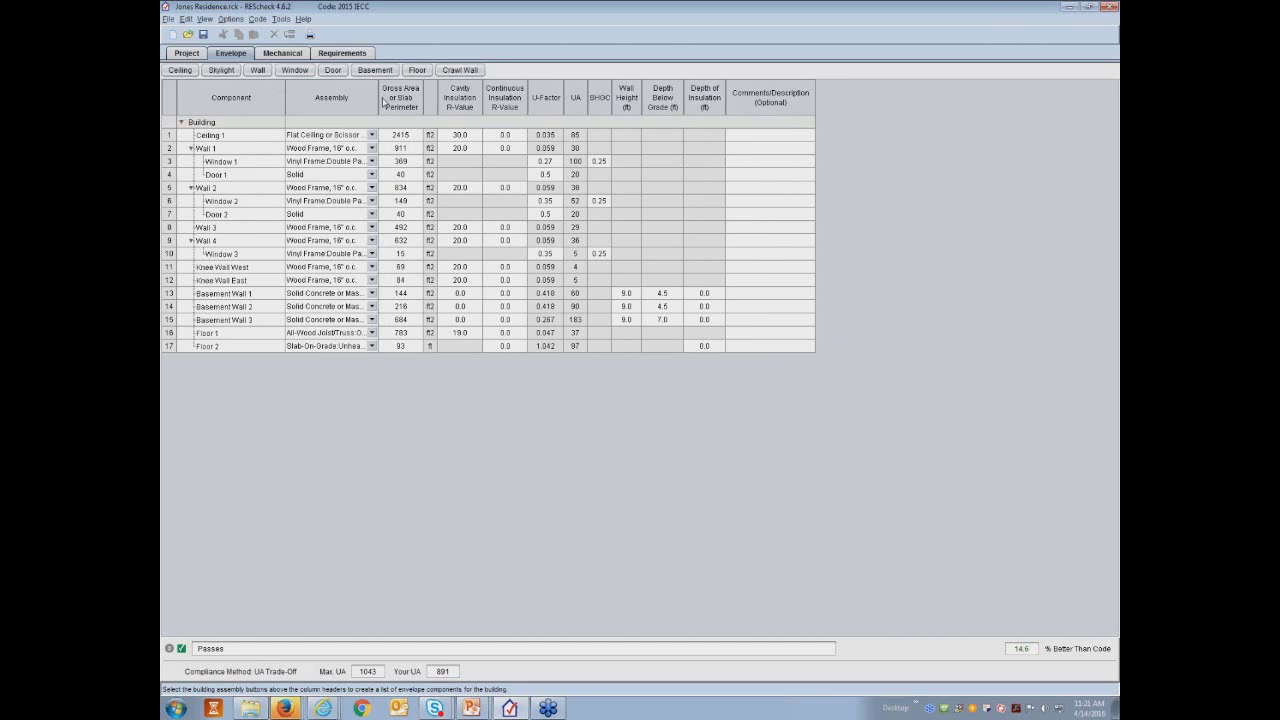
drag(380, 96, 488, 103)
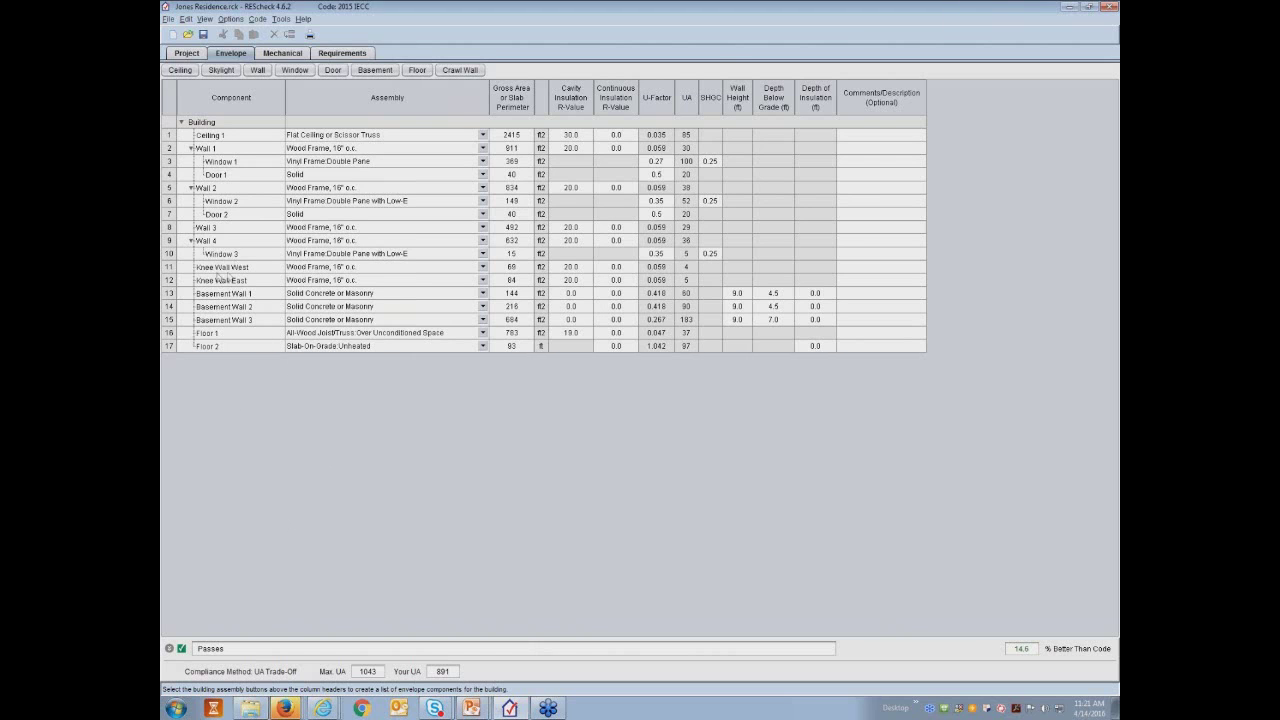
Step: Inspect the Knee Wall West and Knee Wall East components and the command for duplicating rows
double_click(207, 270)
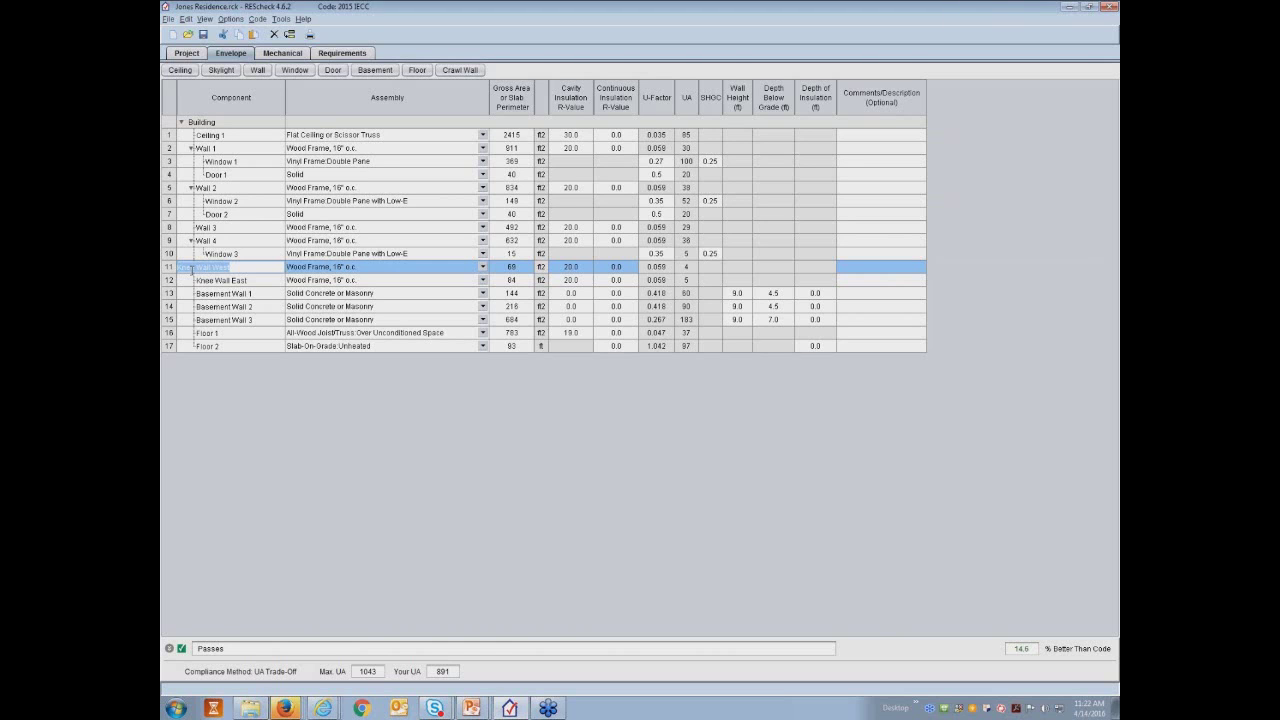
click(227, 283)
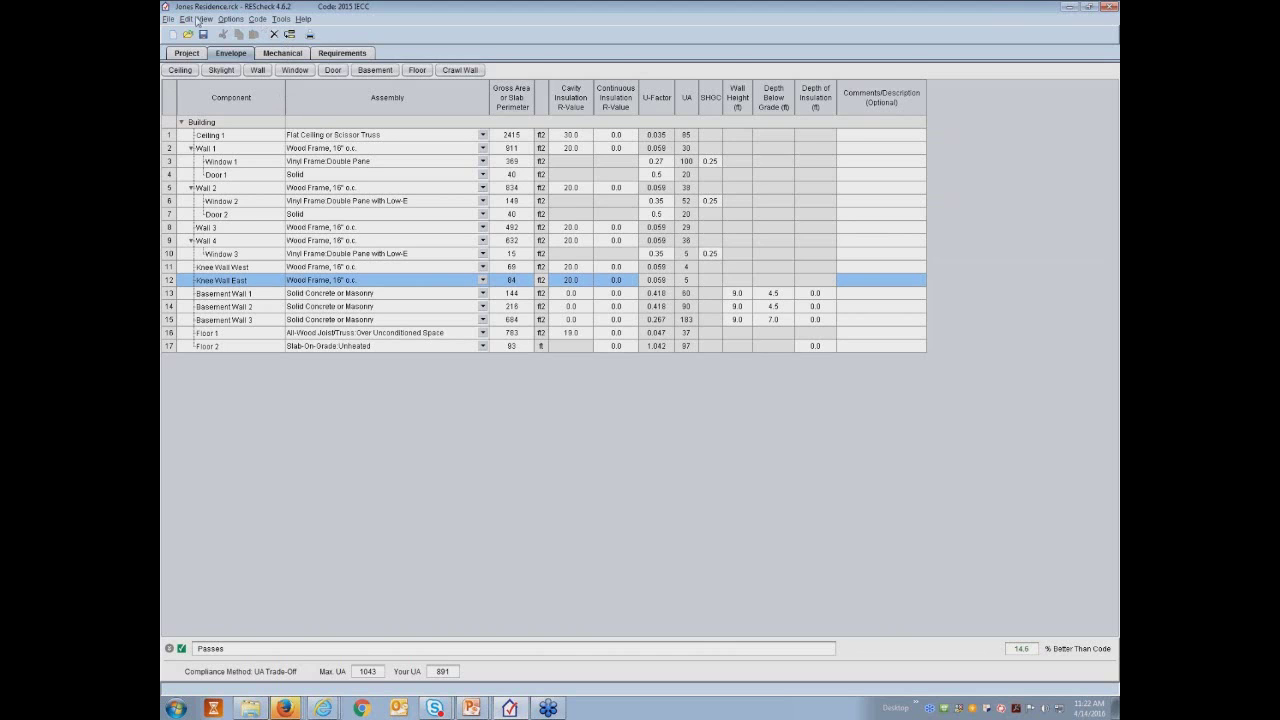
click(187, 20)
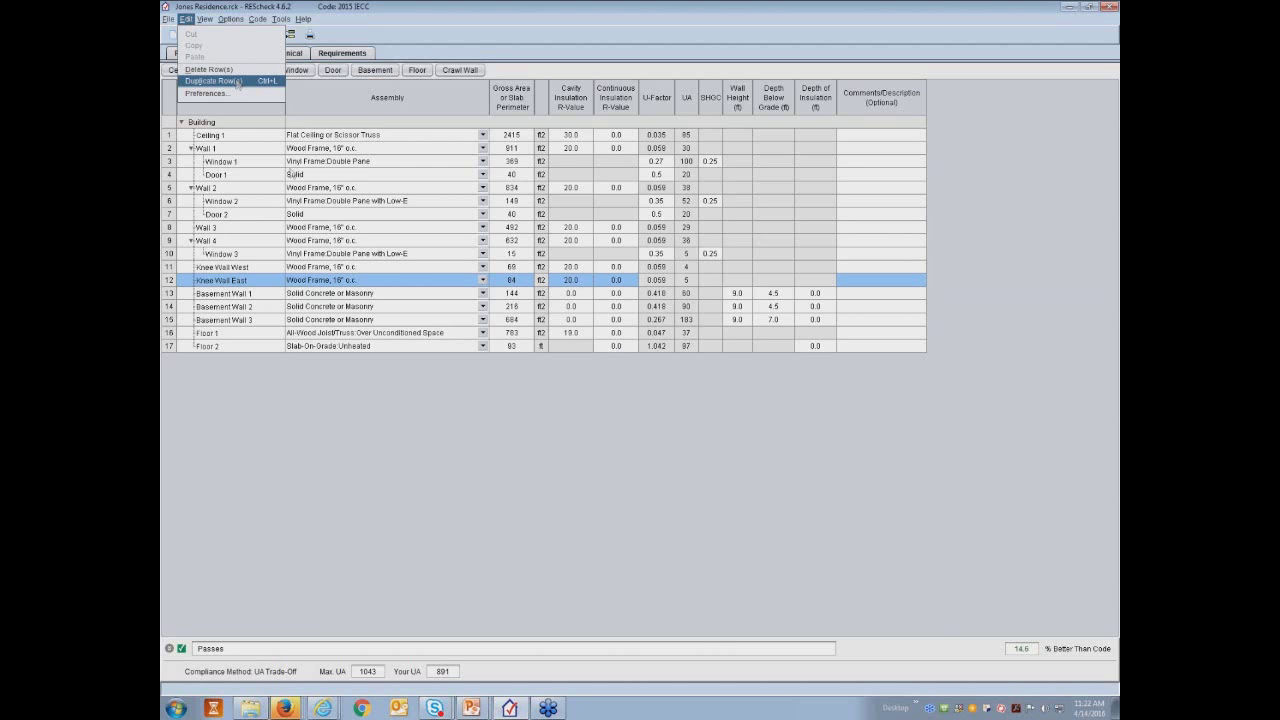
click(306, 432)
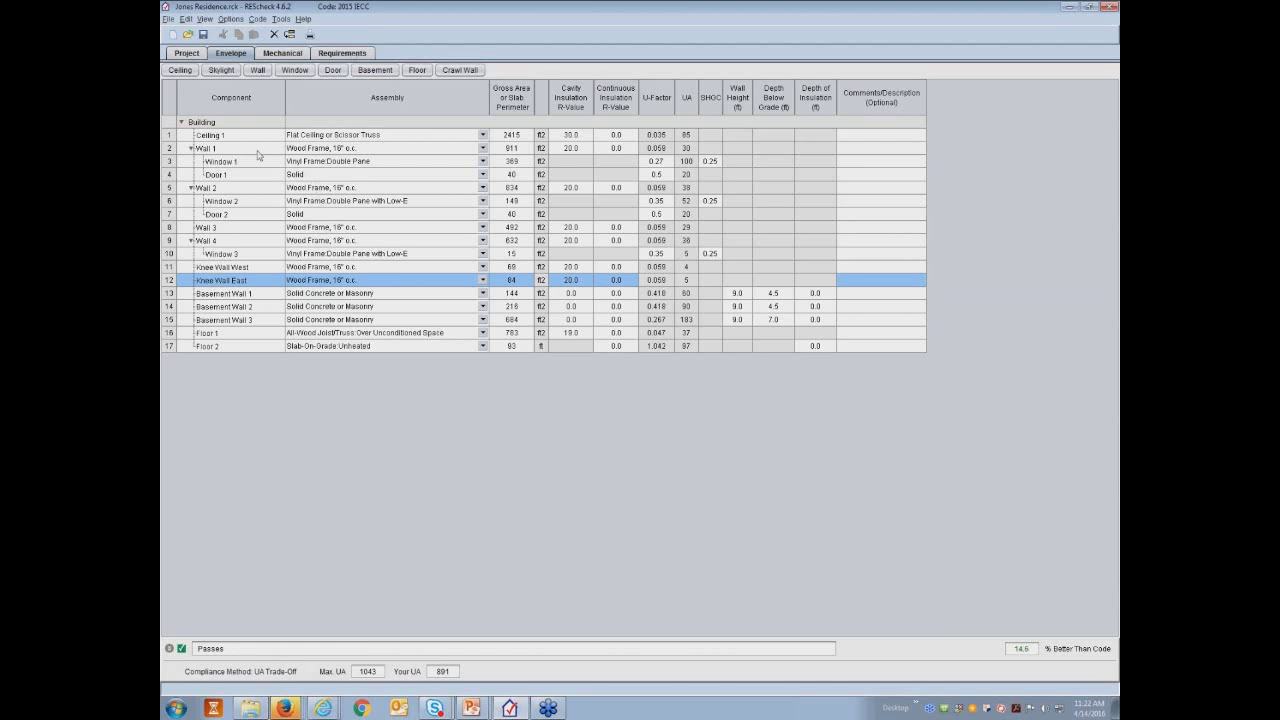
Step: Review the mechanical information and mark the air barrier and thermal barrier requirement 402.4.1.1 as one that will be met
click(280, 53)
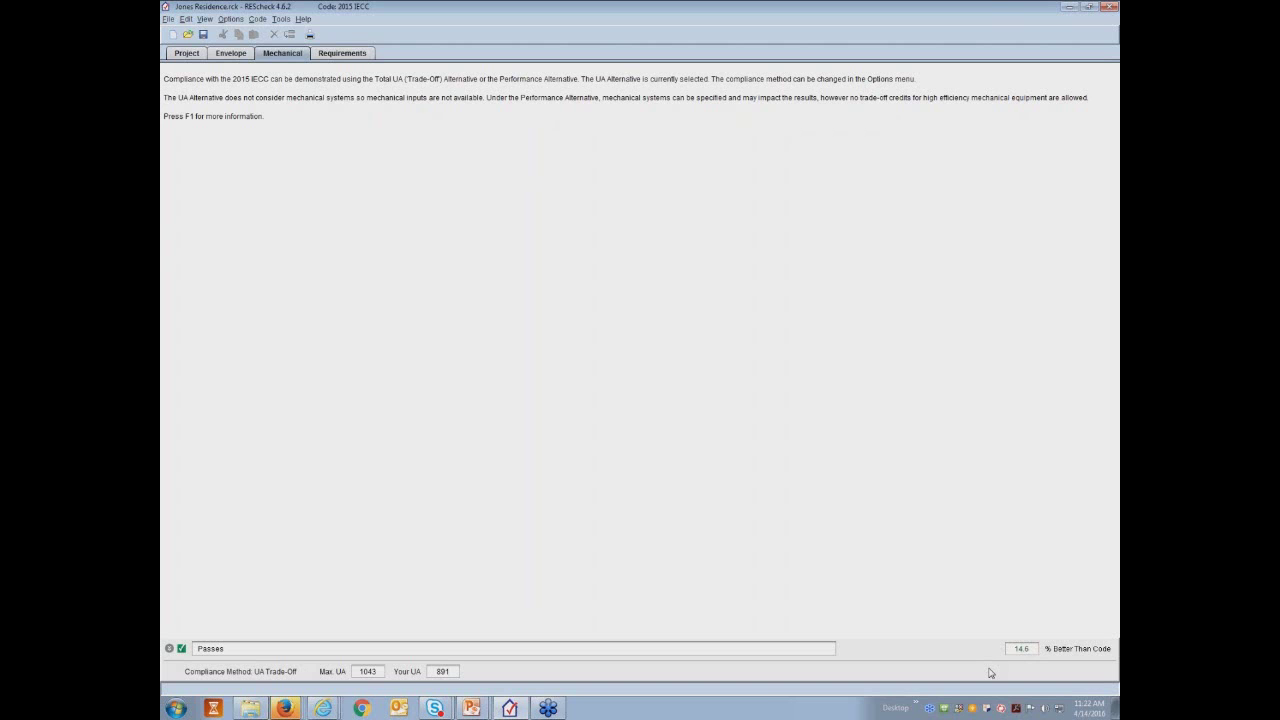
click(352, 53)
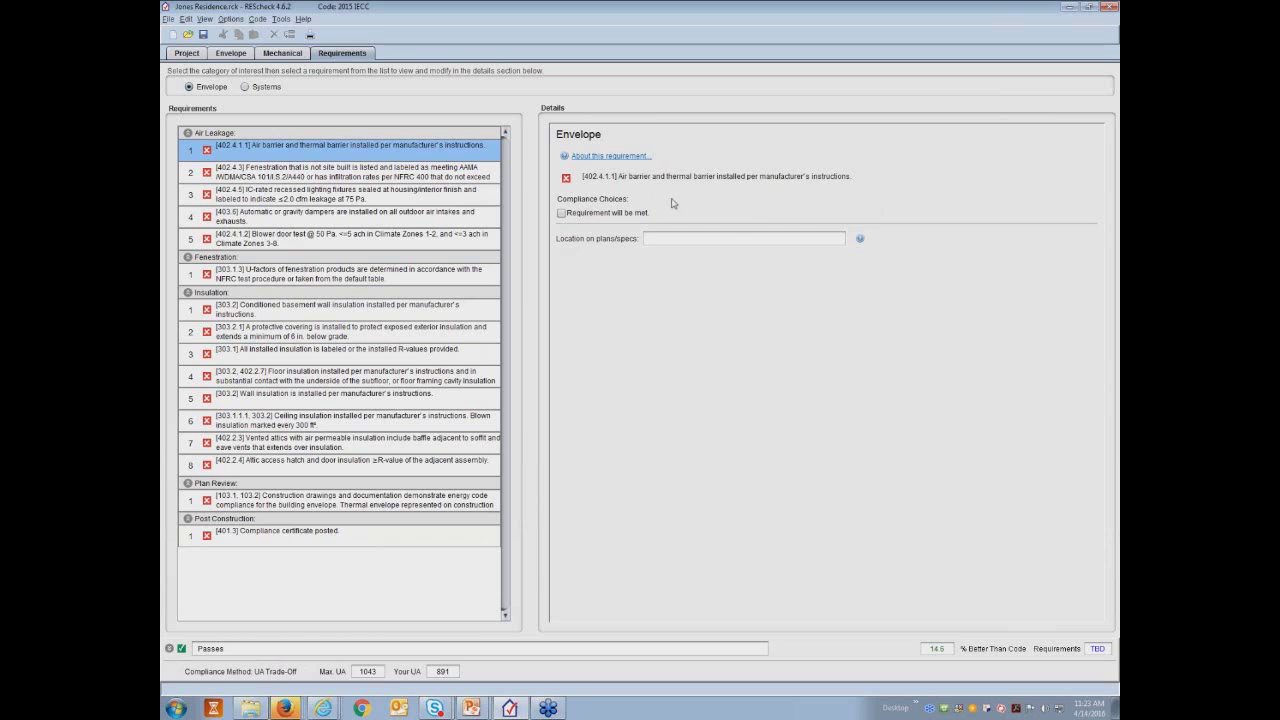
click(561, 213)
click(656, 240)
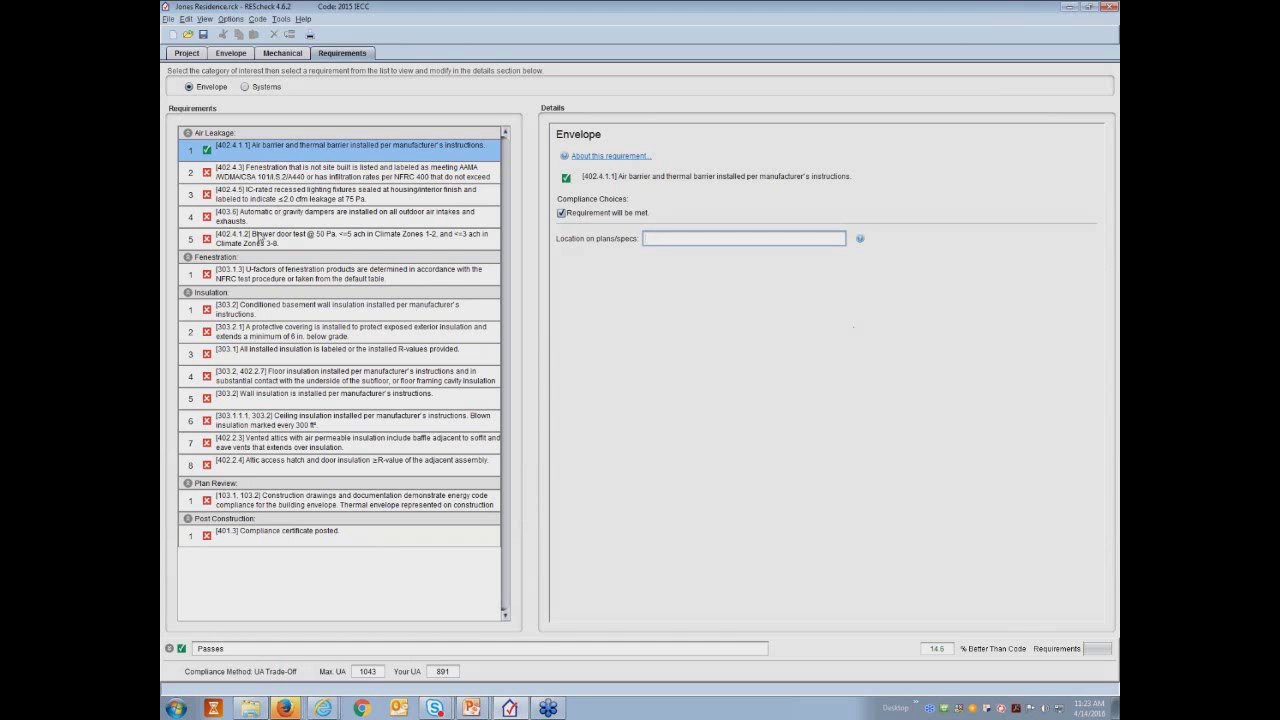
Step: Claim the site-built window, skylights, and doors exception for requirement 402.4.3 and mark recessed lighting requirement 402.4.5 as one that will be met
click(327, 178)
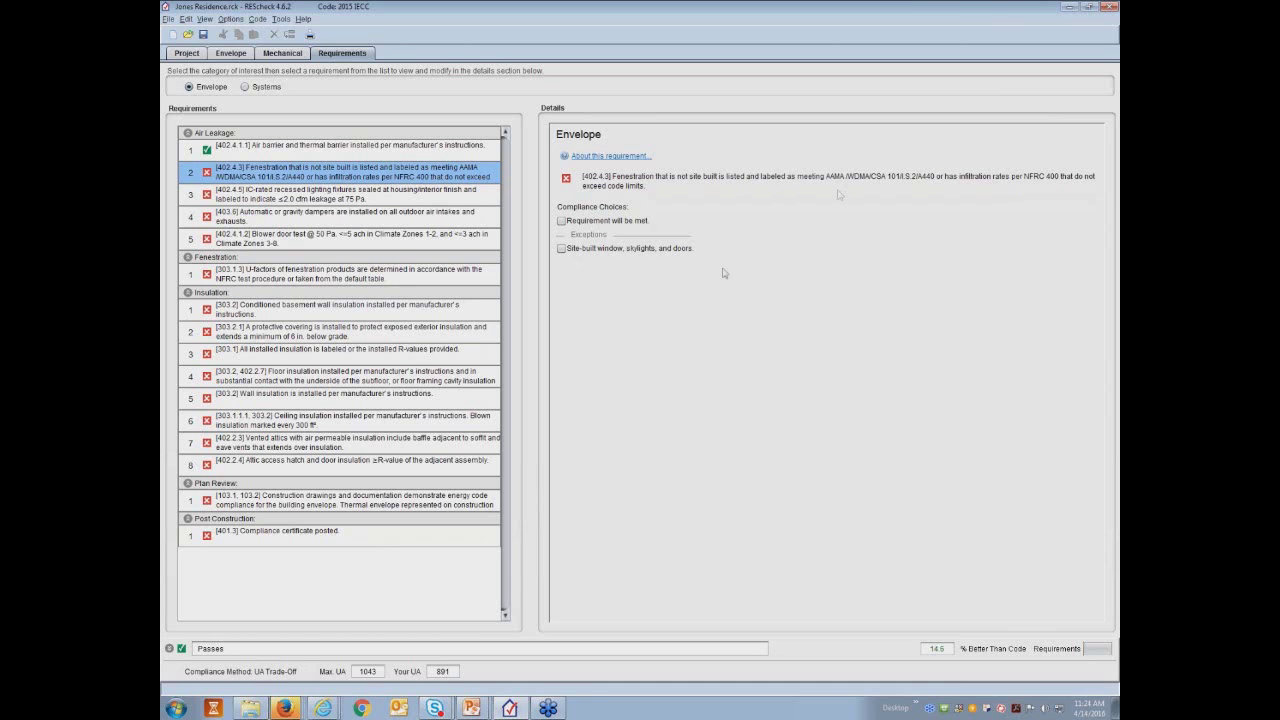
click(561, 249)
click(289, 192)
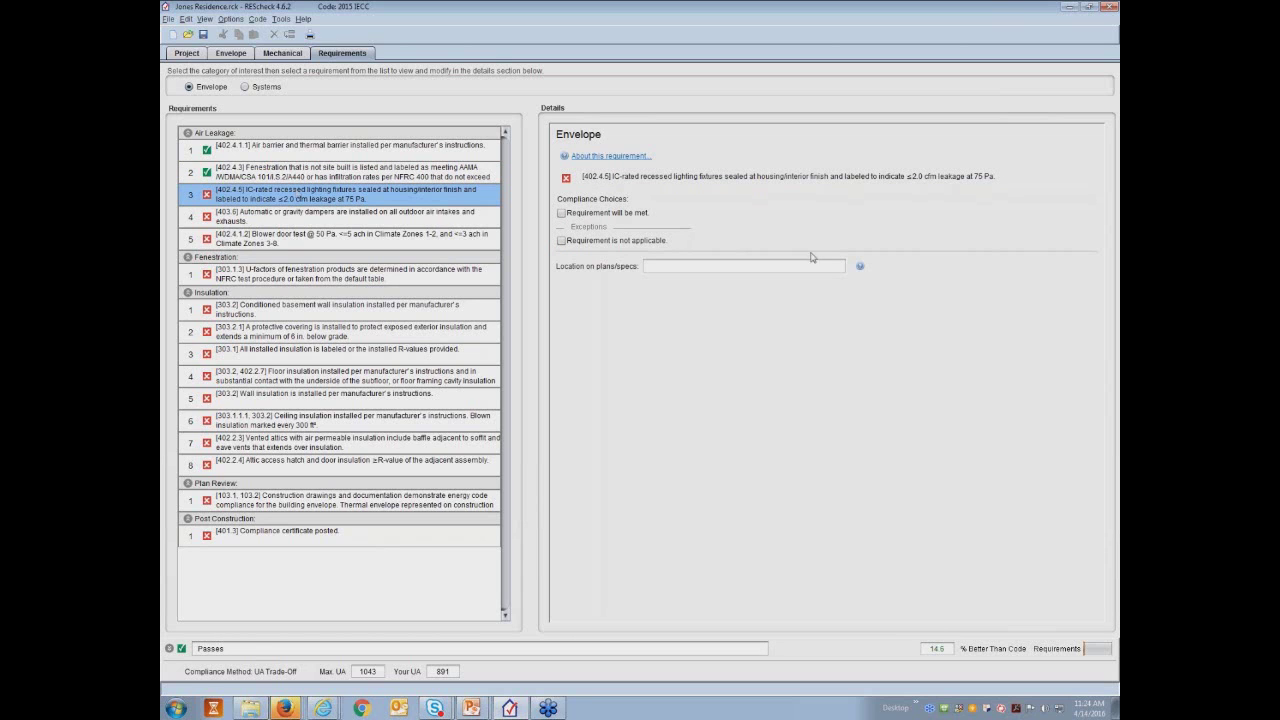
click(561, 213)
Step: Generate the Compliance Certificate, Inspection Checklist and Panel Certificate as final reports for approval, and view the resulting PDF full screen
click(168, 19)
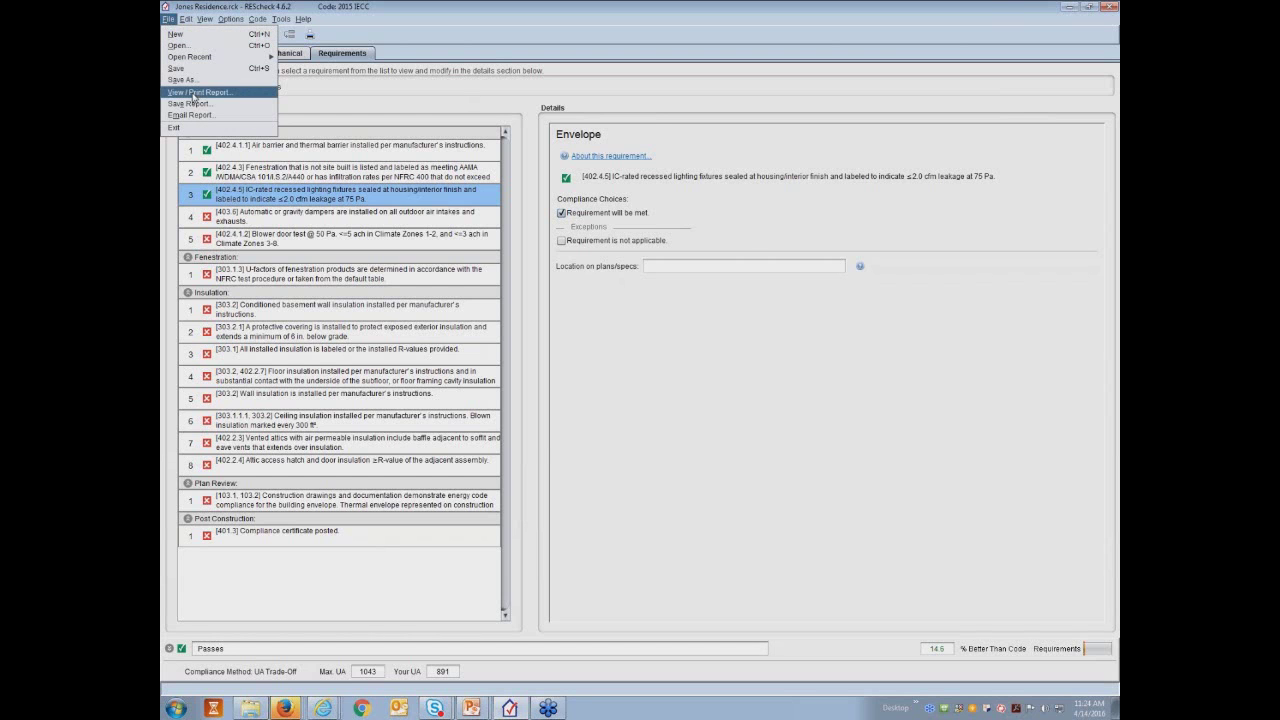
click(194, 92)
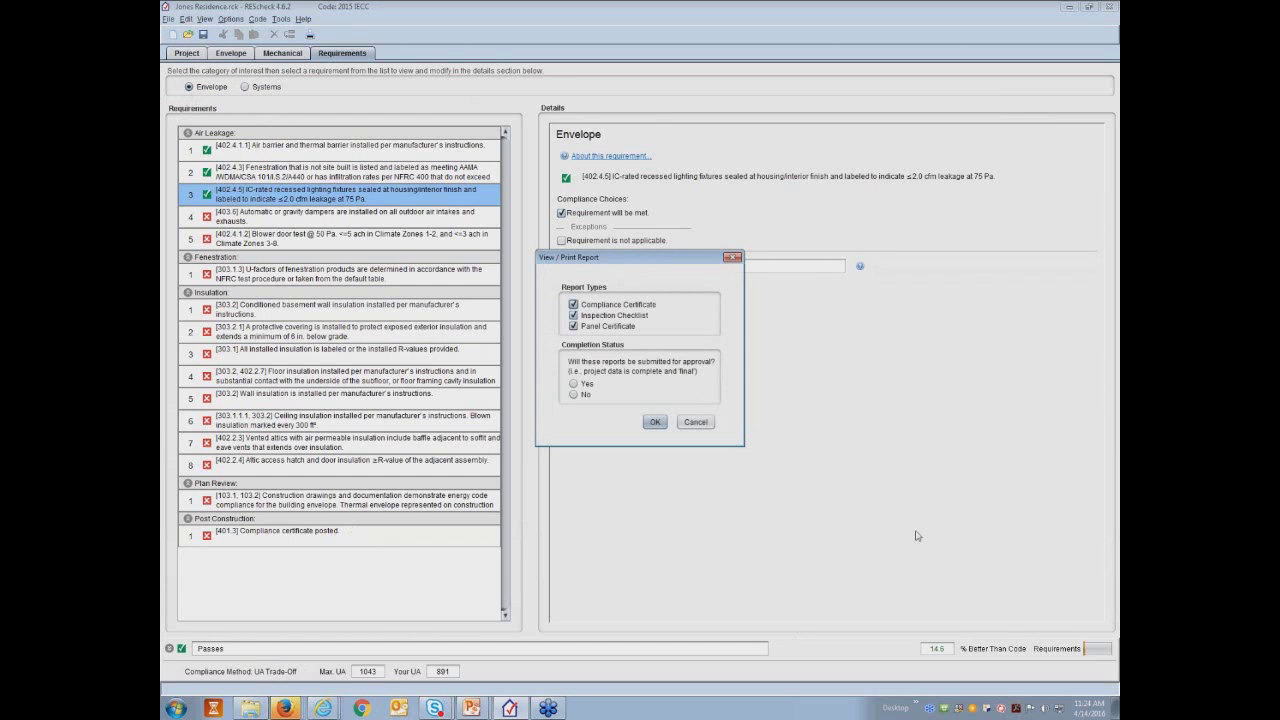
click(574, 384)
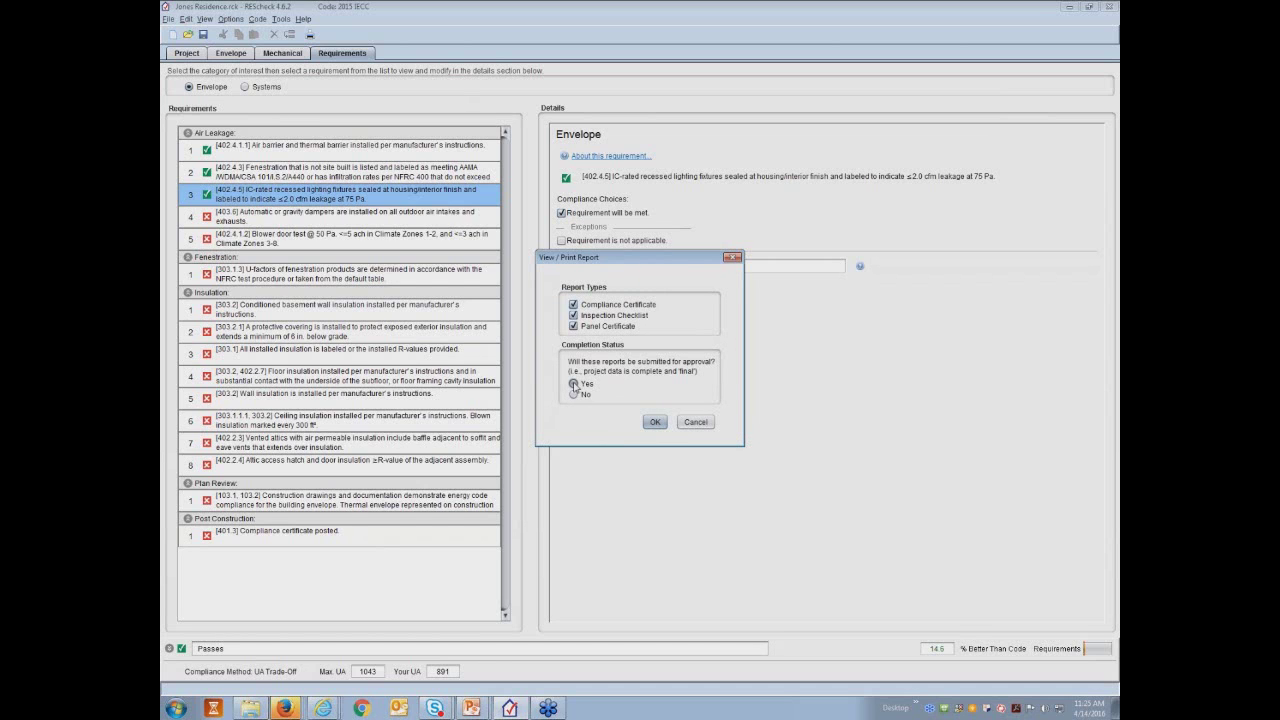
click(654, 422)
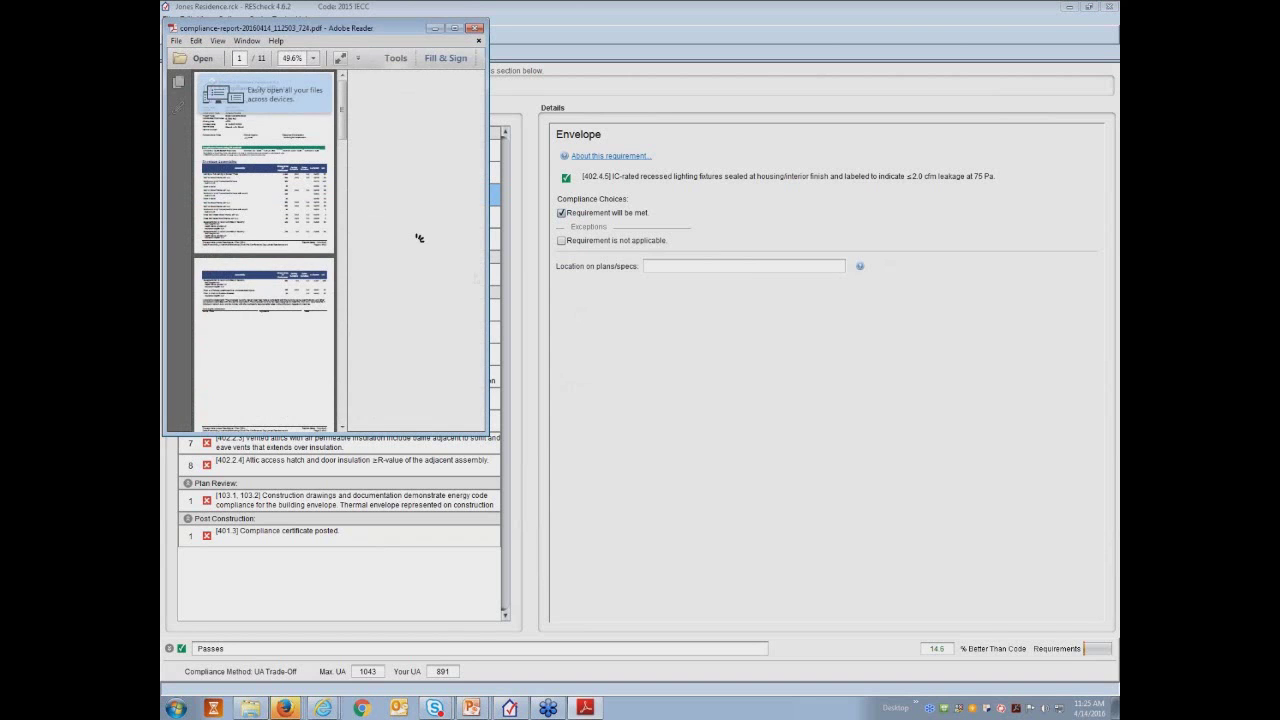
click(455, 29)
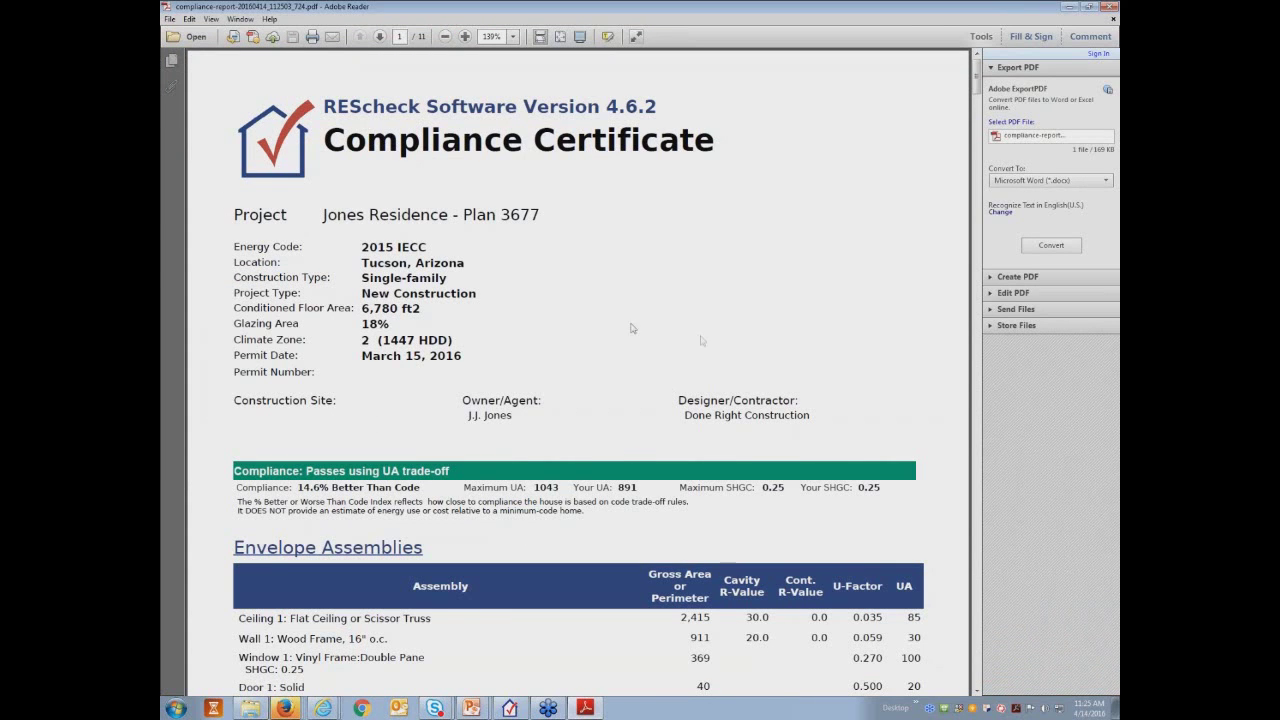
Step: Examine the report's project data, envelope assemblies, compliance statement and signature block, and the pre-inspection items of the Inspection Checklist
scroll(536, 470, down, 3)
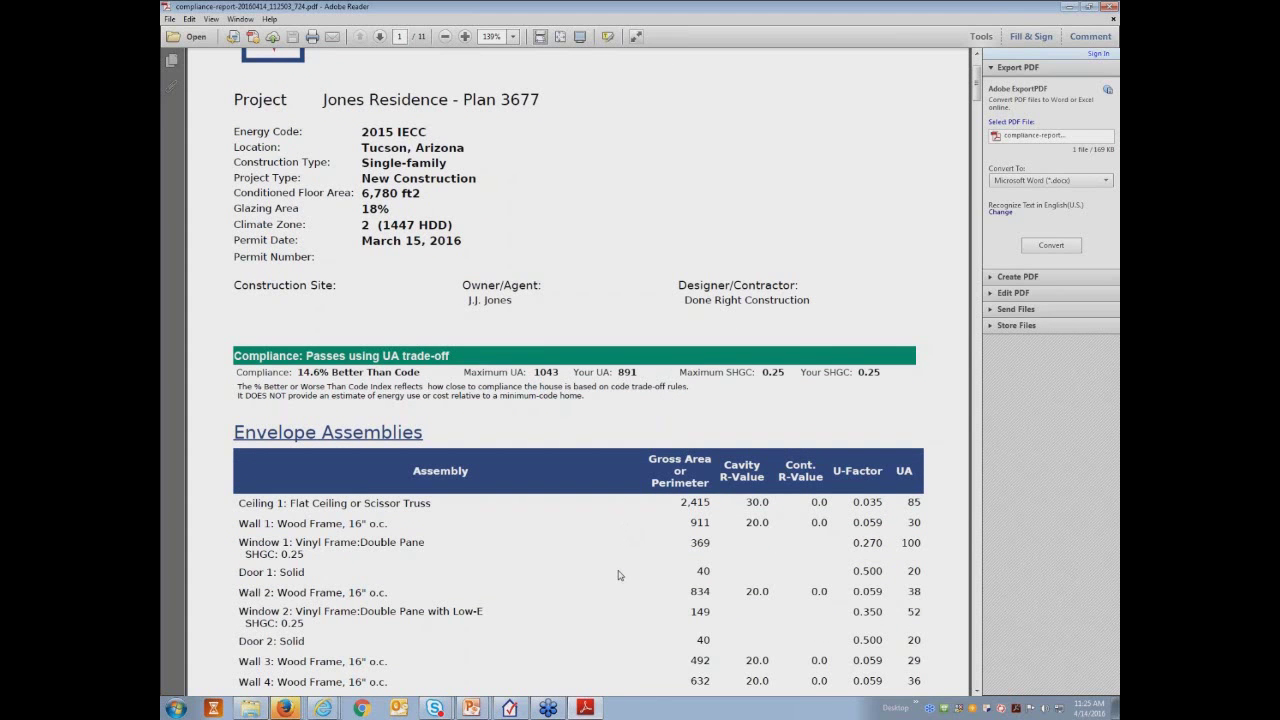
scroll(618, 575, down, 1)
scroll(618, 575, down, 5)
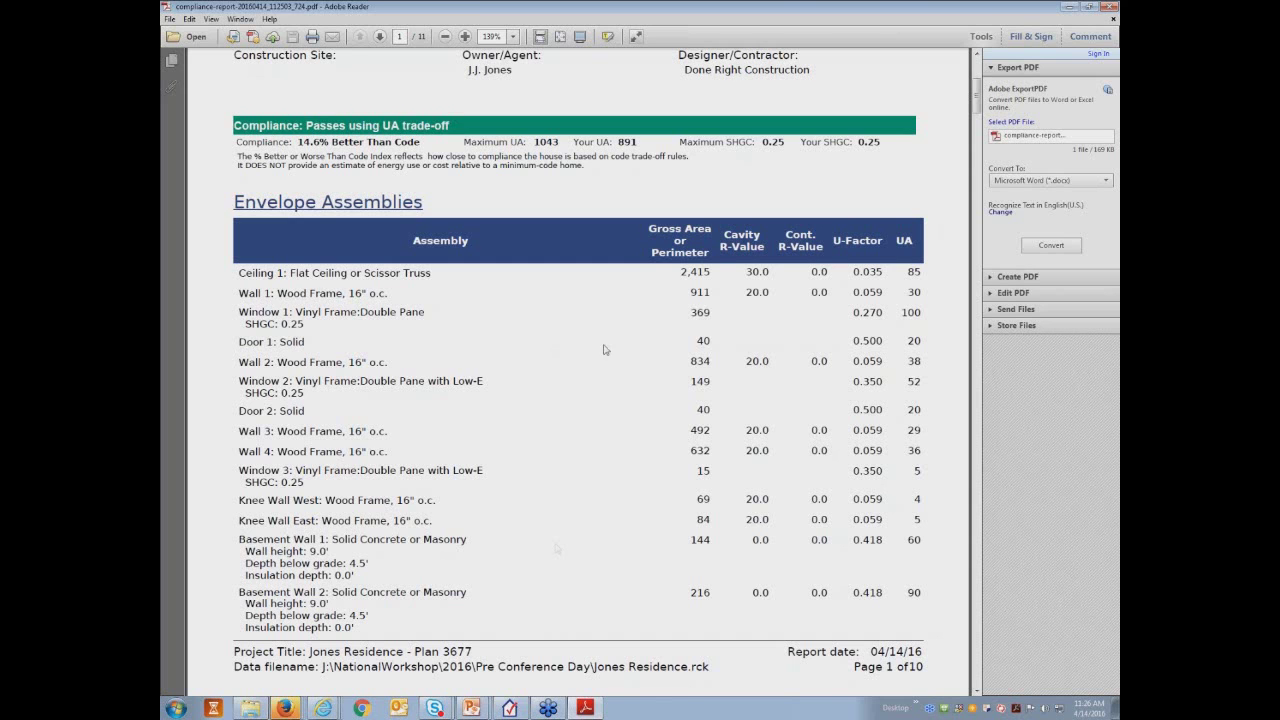
scroll(556, 548, down, 3)
scroll(550, 550, down, 5)
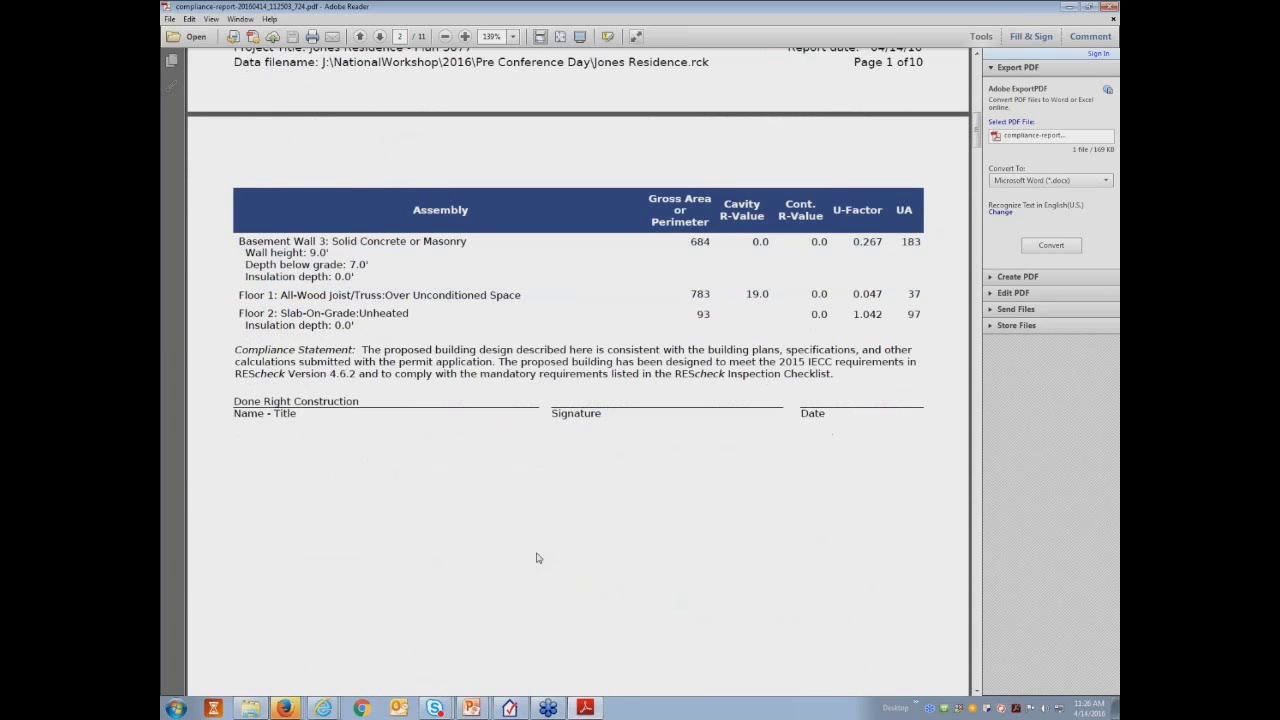
scroll(520, 568, down, 3)
scroll(522, 569, down, 10)
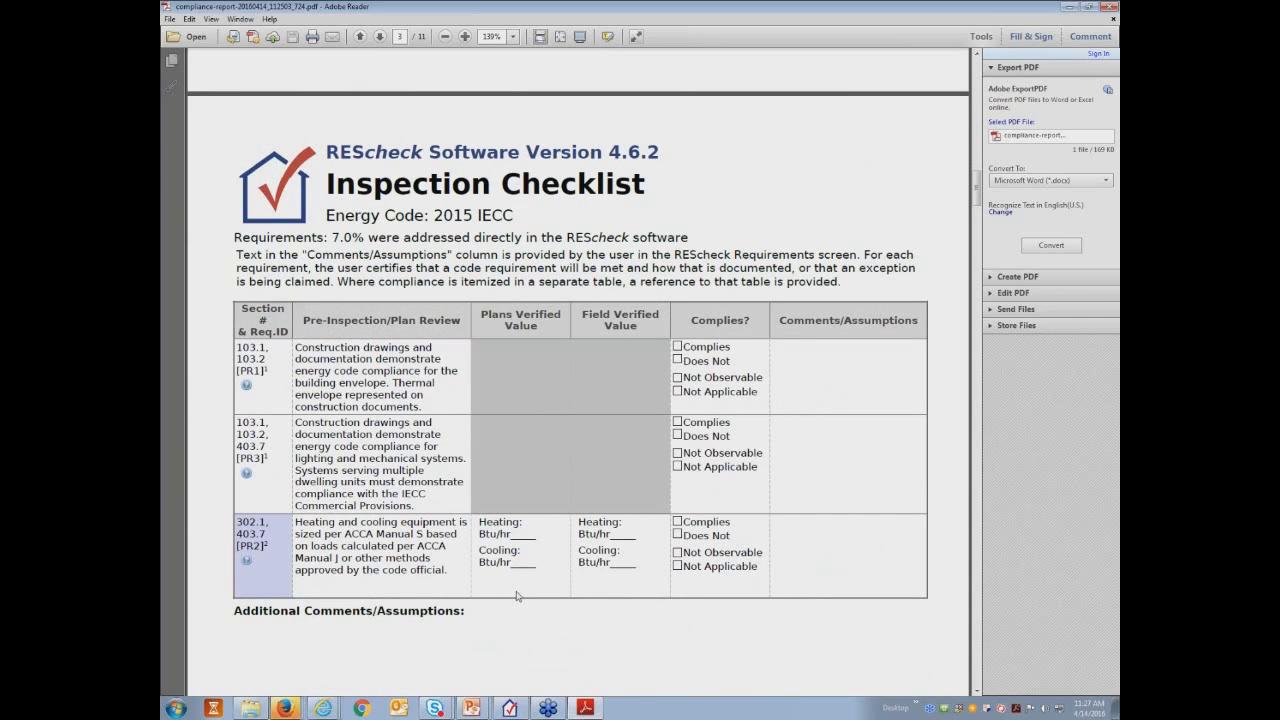
scroll(517, 596, down, 2)
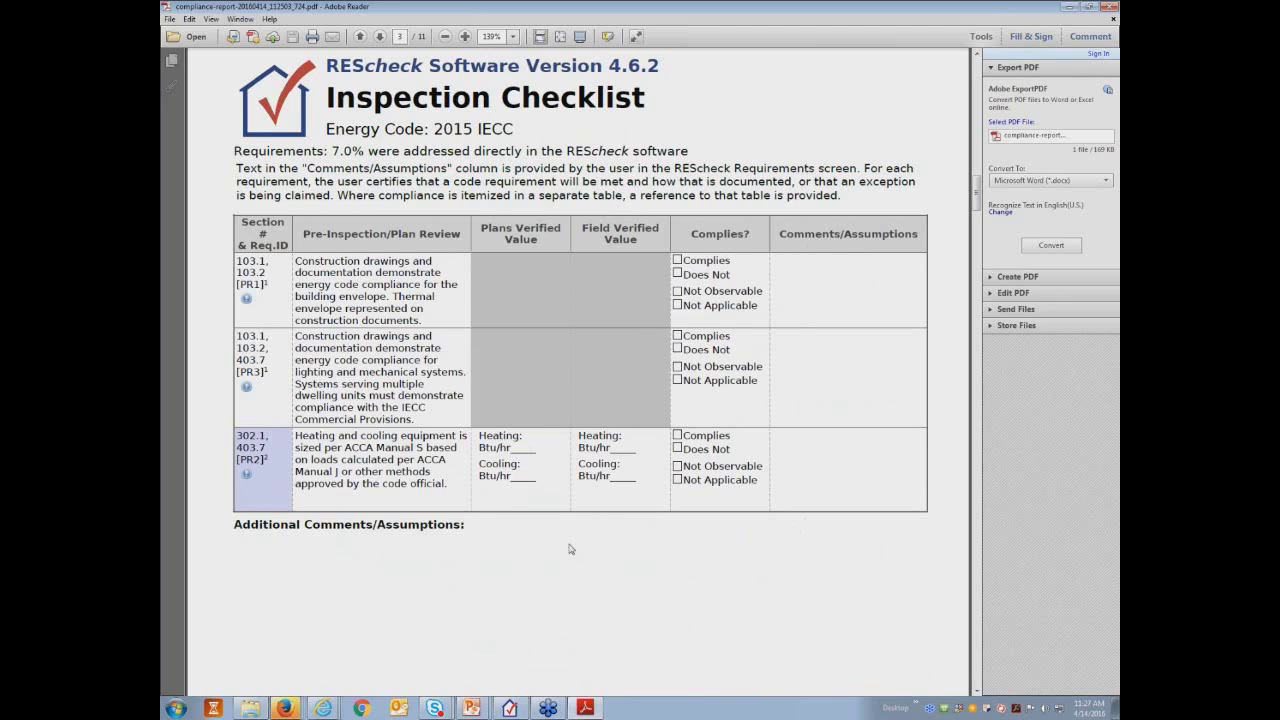
scroll(466, 536, up, 5)
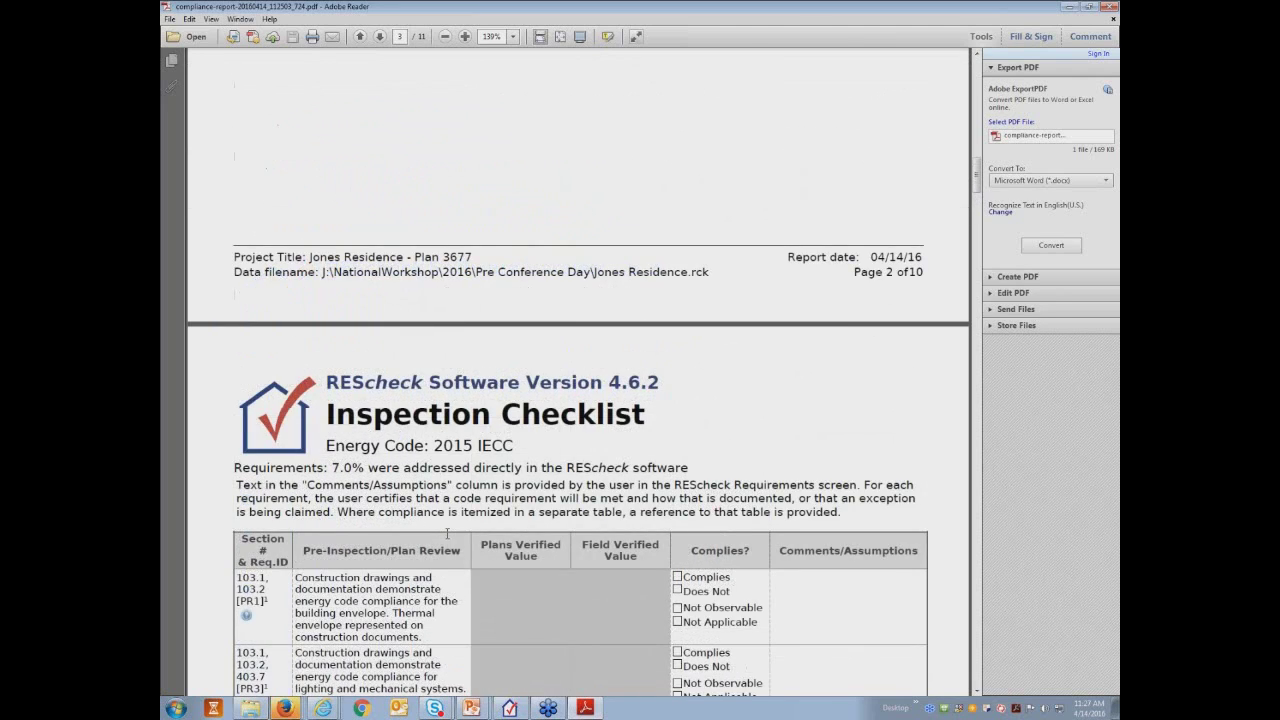
scroll(443, 536, up, 10)
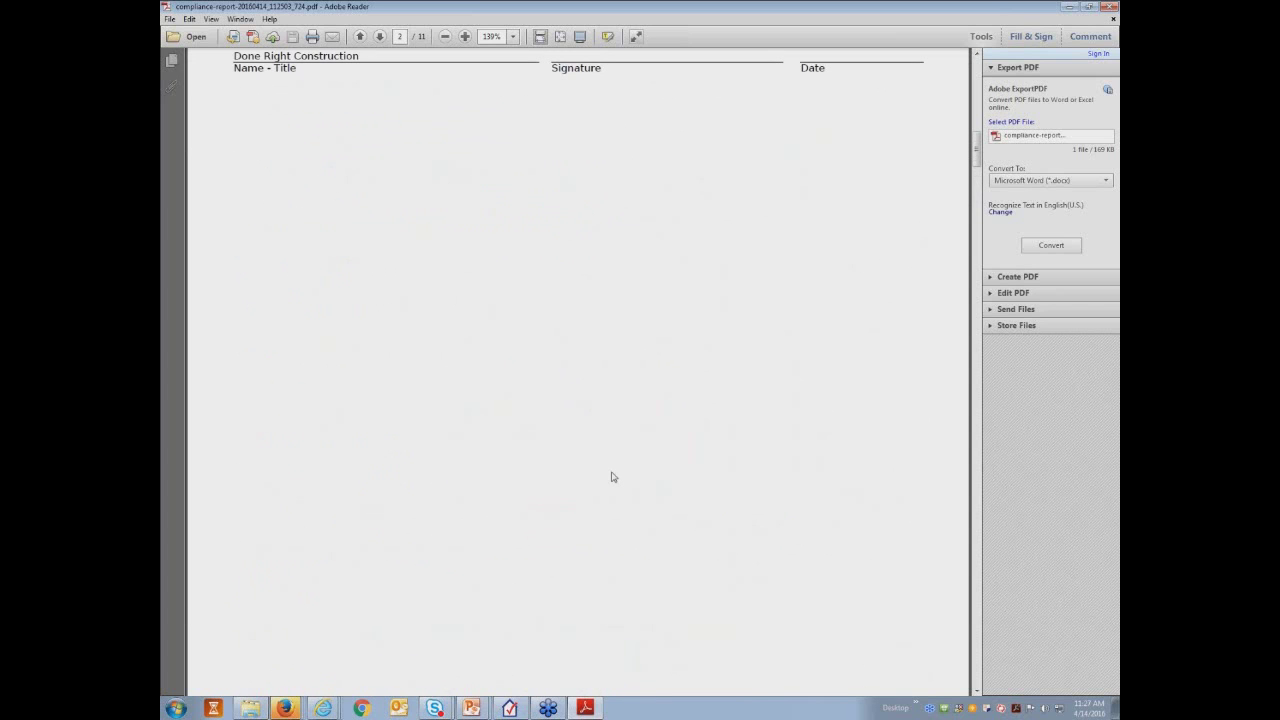
Step: Review the Compliance Certificate back from the signature block through the envelope assemblies to the project information and UA trade-off result on its first page
scroll(760, 520, up, 5)
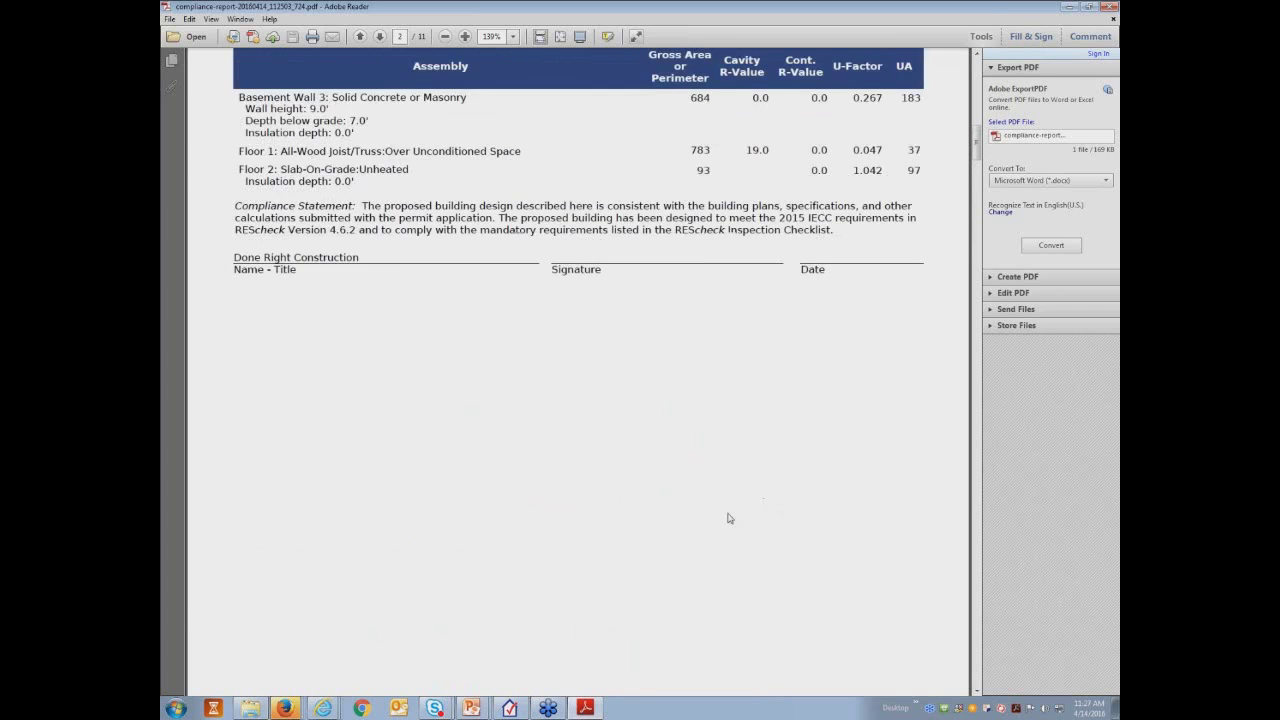
scroll(710, 652, up, 3)
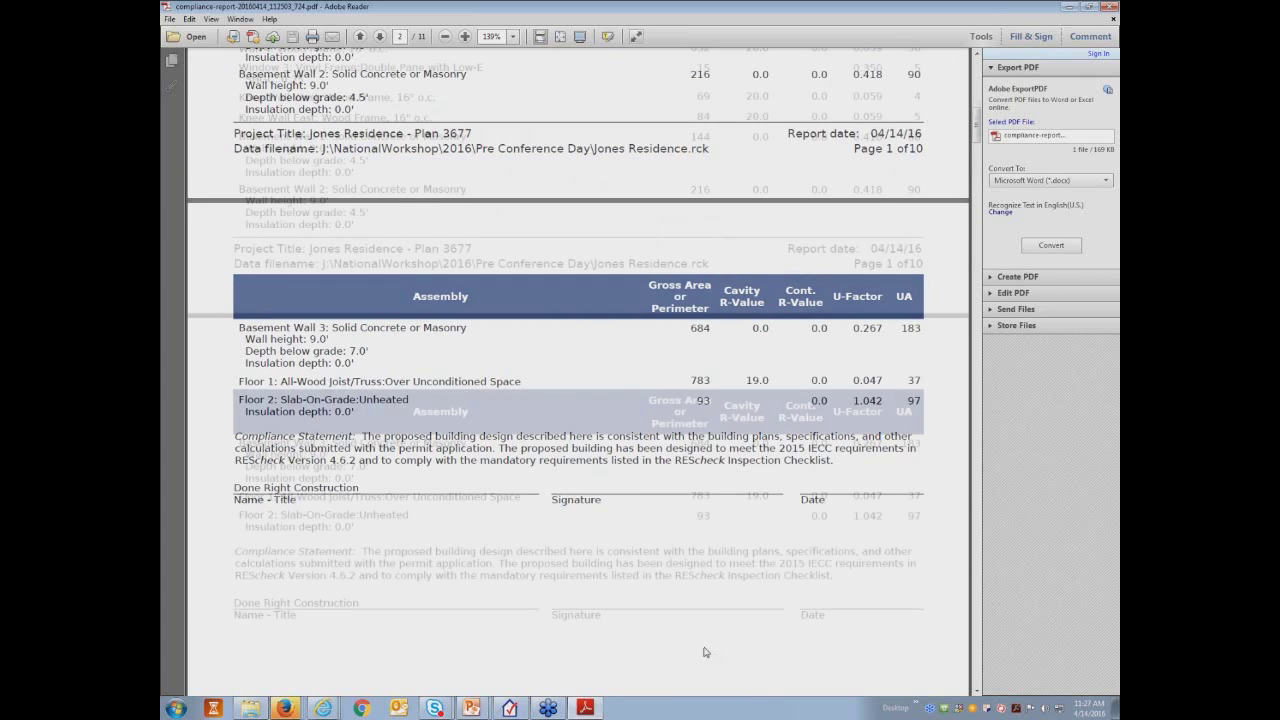
scroll(701, 525, up, 6)
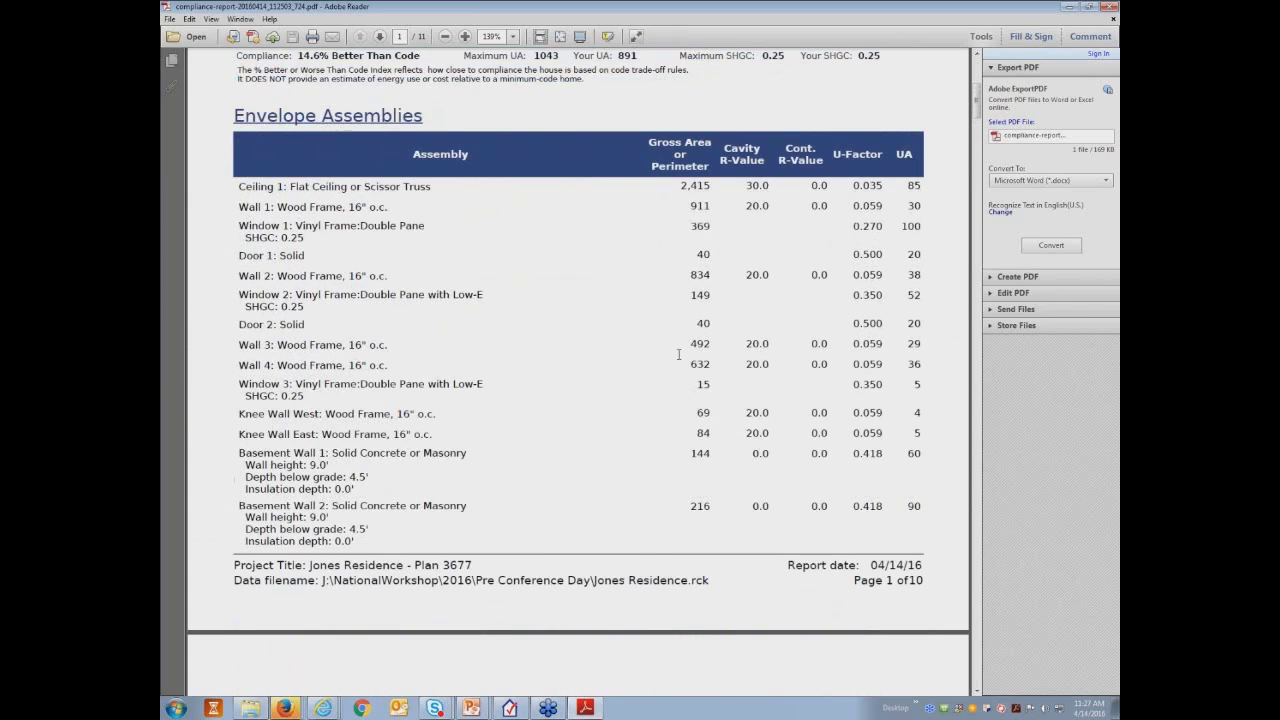
scroll(666, 349, up, 8)
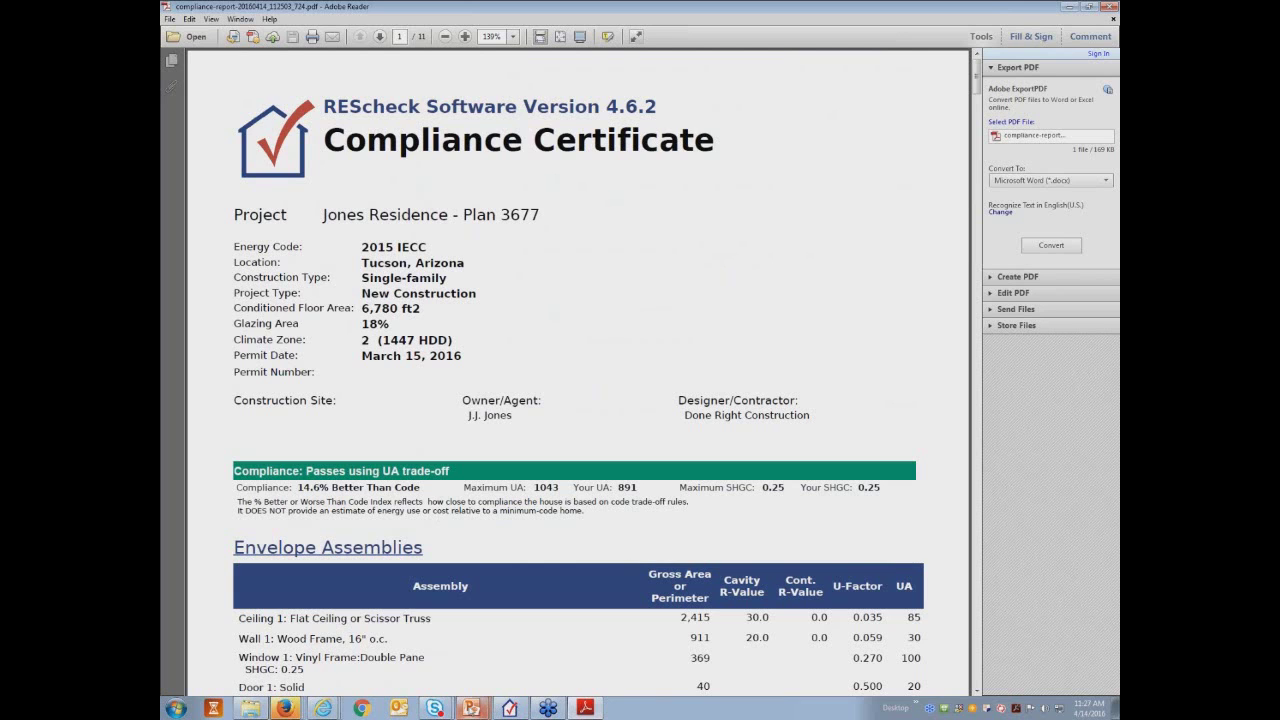
Step: Switch to the REScheck_Basics_2016_ECC-4.14.16.pptx presentation in PowerPoint and start its slide show from the first slide
click(471, 708)
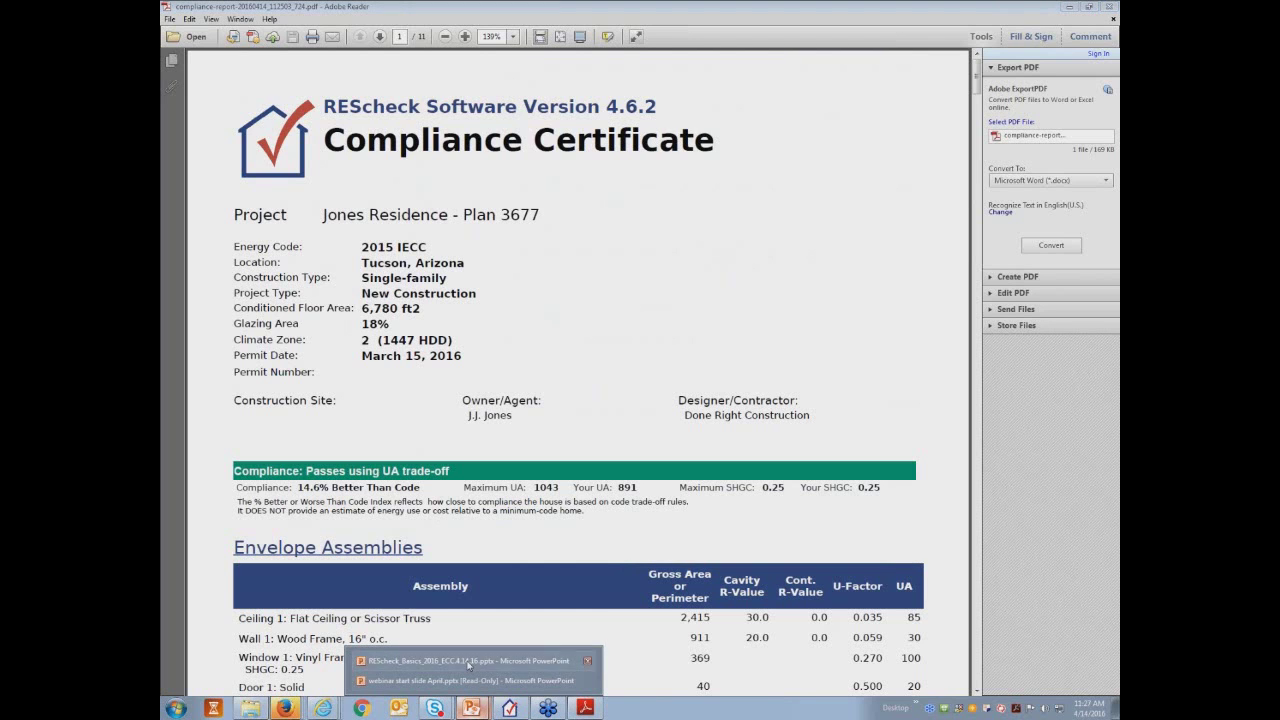
click(468, 661)
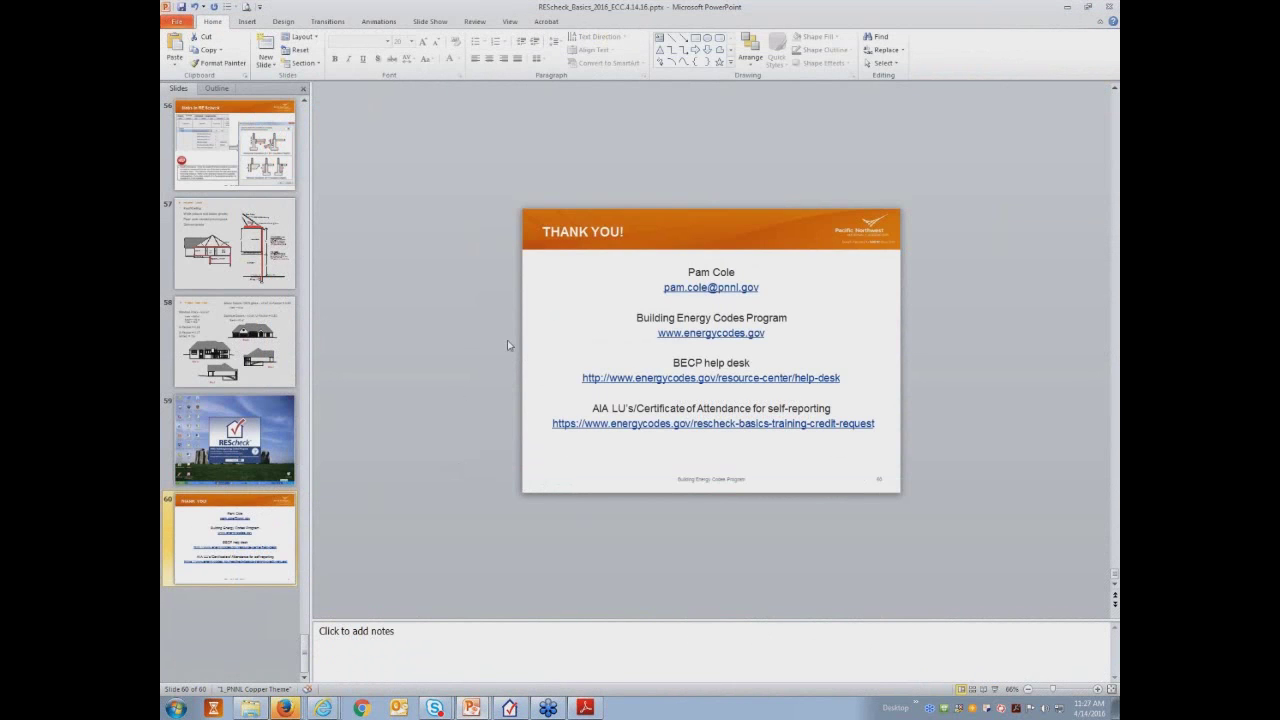
key(F5)
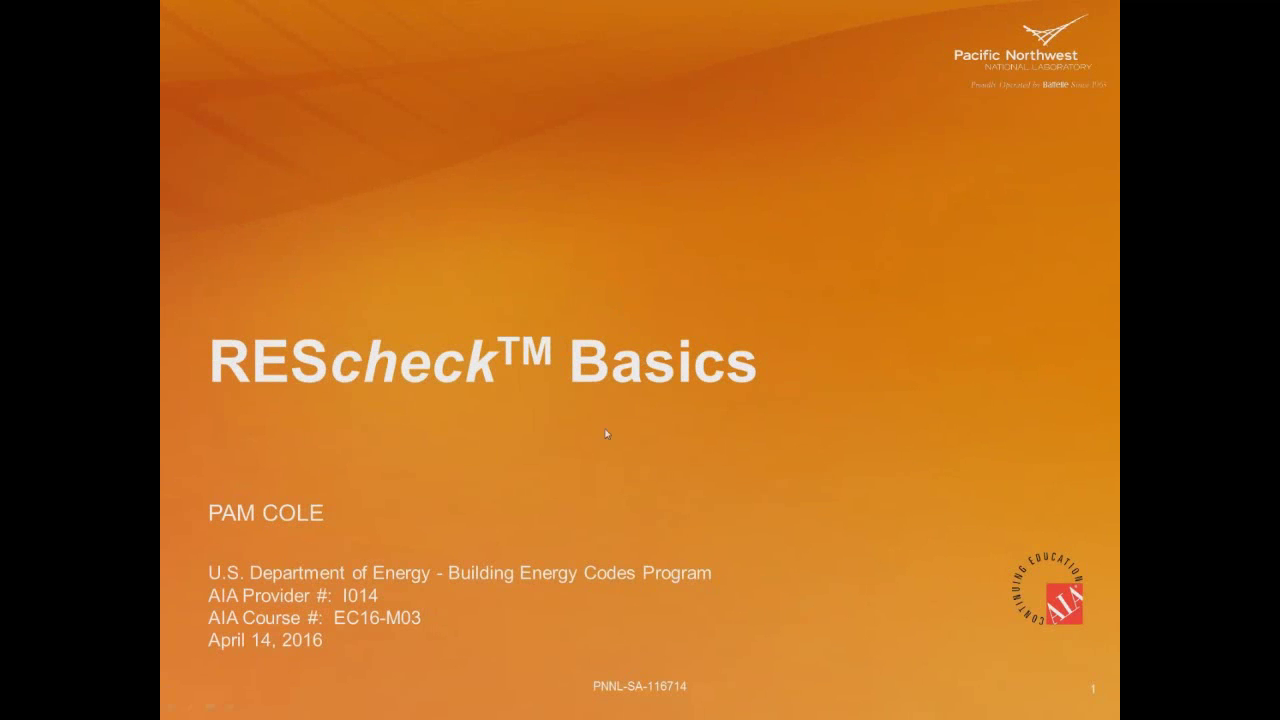